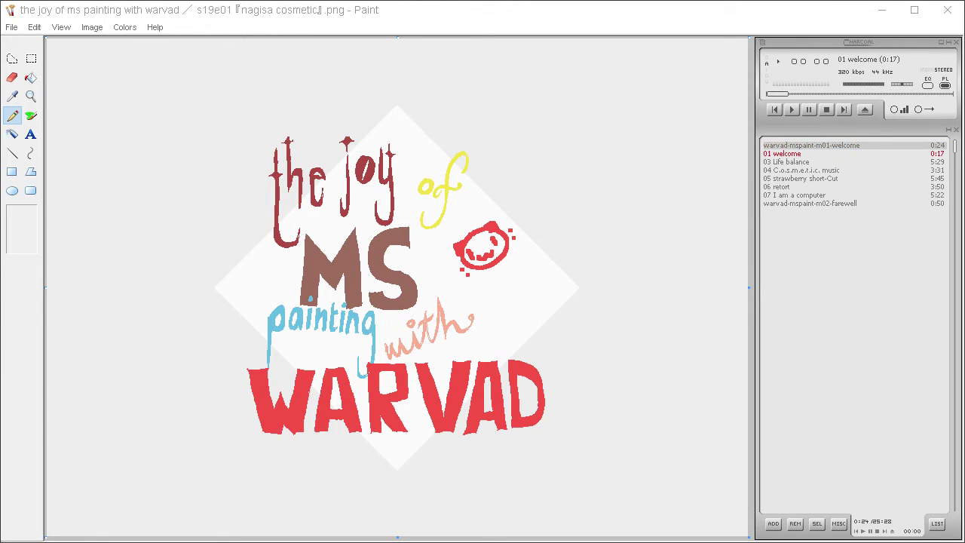
Fill the entire blank canvas with a custom pale yellow-green background colour.
key("XF86AudioLowerVolume")
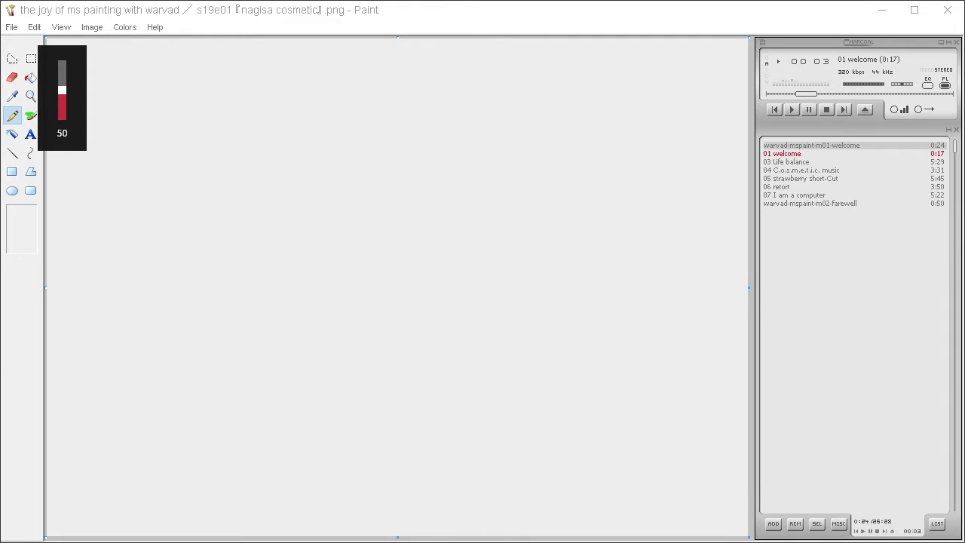
left_click(127, 31)
left_click(135, 44)
left_click(481, 362)
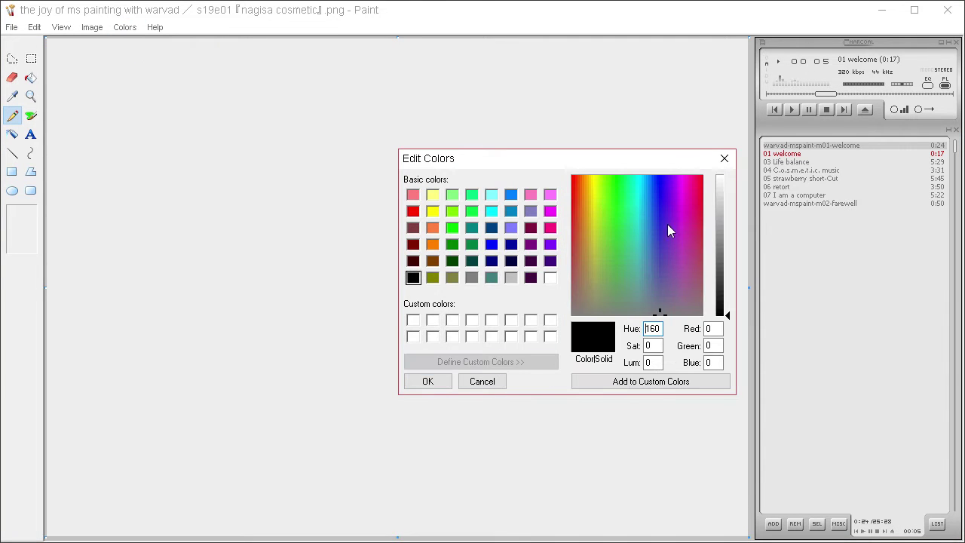
left_click(609, 231)
left_click(599, 233)
left_click_drag(724, 237, 724, 220)
left_click(589, 215)
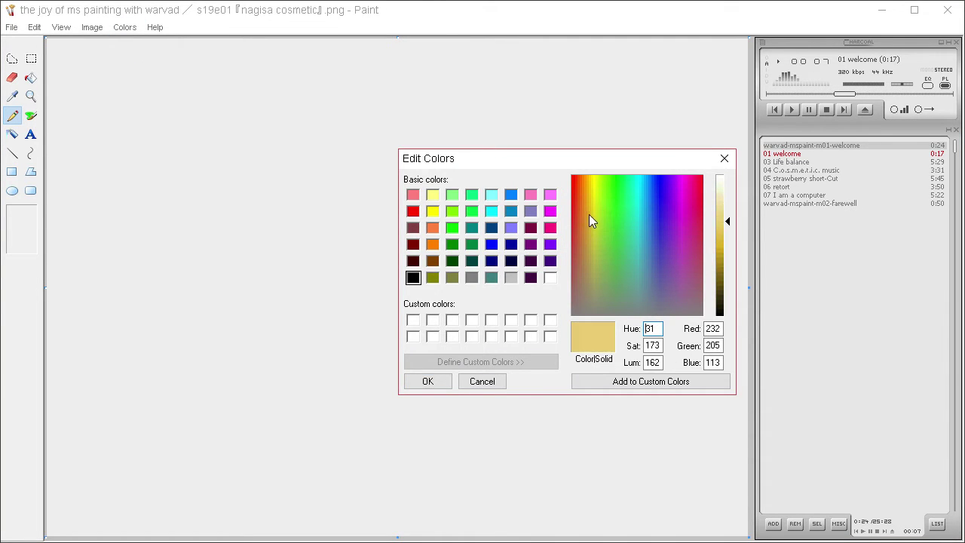
left_click(593, 214)
left_click(594, 212)
left_click(594, 222)
left_click(594, 220)
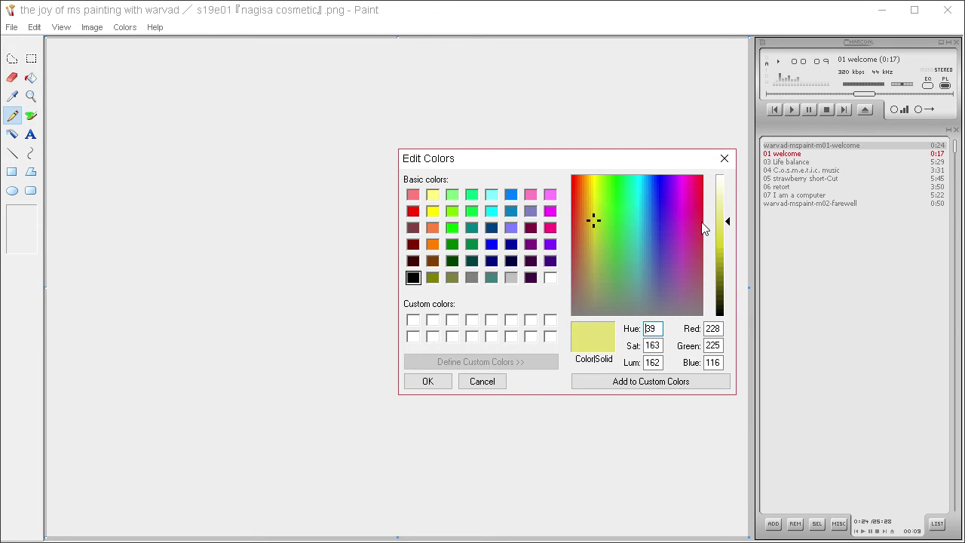
left_click(595, 229)
left_click(434, 381)
left_click(30, 78)
left_click(115, 70)
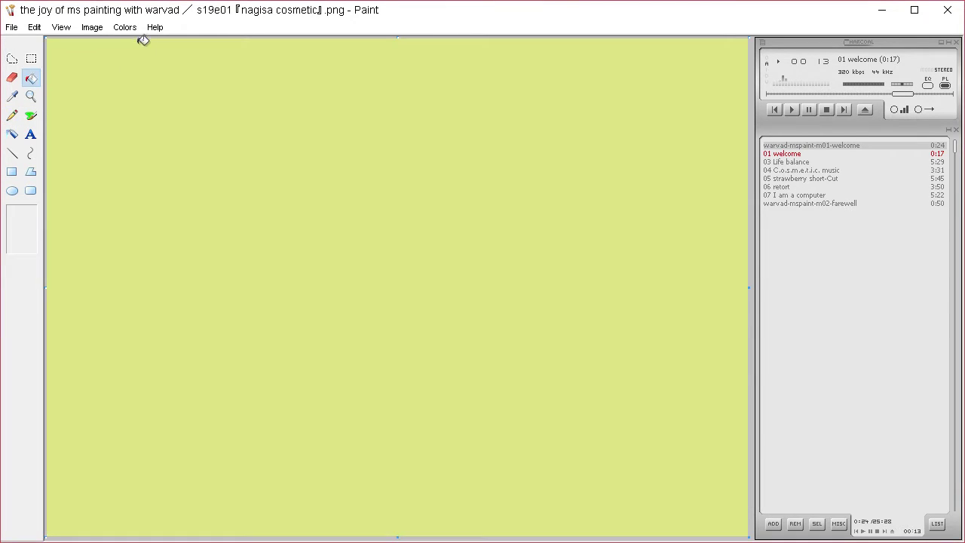
Set the drawing colour to a custom crimson with red 206, green 66 and blue 94.
left_click(125, 28)
left_click(134, 40)
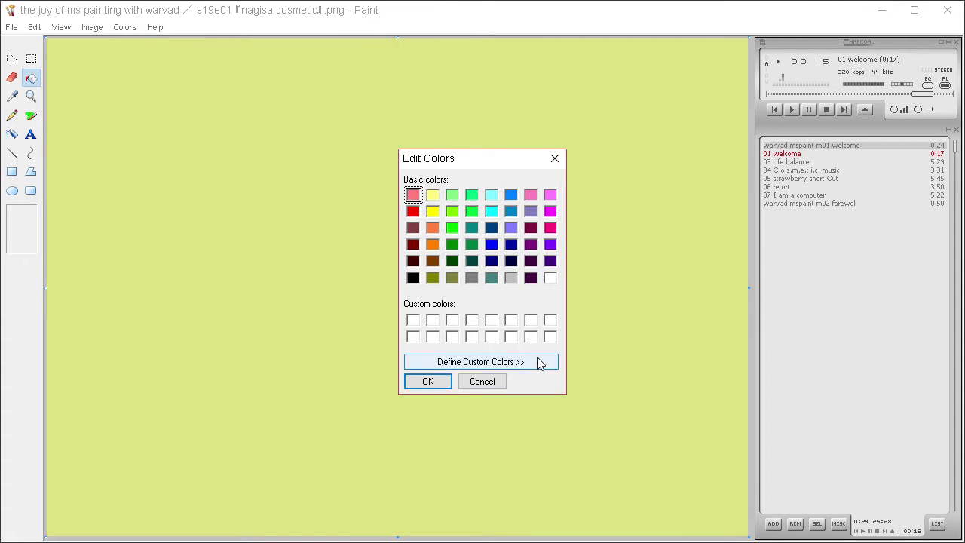
left_click(538, 362)
left_click(695, 233)
left_click_drag(724, 226, 728, 243)
left_click(424, 381)
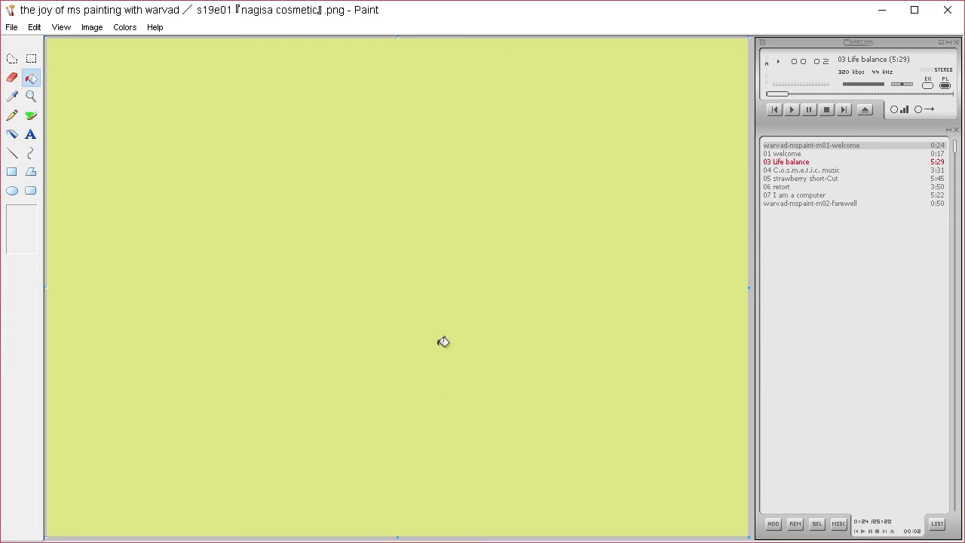
Sketch a cat's face on the left half with the Pencil: a wide eye, a narrow eye, slanted lids, slit pupils, nose and mouth.
left_click(12, 116)
mouse_move(266, 182)
left_mouse_down()
mouse_move(225, 197)
mouse_move(217, 224)
mouse_move(250, 244)
mouse_move(282, 238)
mouse_move(304, 219)
mouse_move(264, 182)
left_mouse_up()
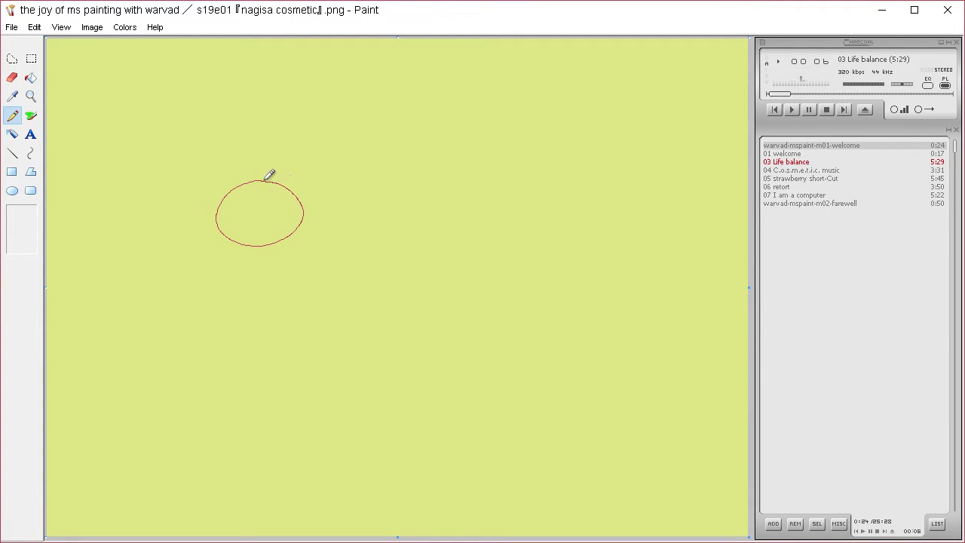
left_click_drag(219, 228, 302, 197)
left_click_drag(237, 221, 238, 235)
mouse_move(396, 176)
left_mouse_down()
mouse_move(385, 243)
mouse_move(406, 205)
mouse_move(394, 175)
mouse_move(389, 216)
left_mouse_up()
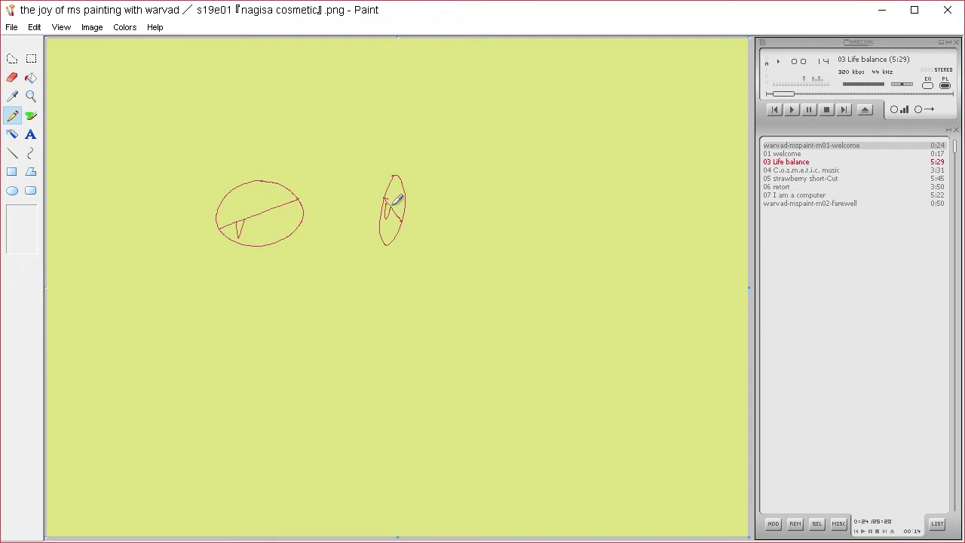
mouse_move(323, 238)
left_mouse_down()
mouse_move(334, 243)
mouse_move(309, 268)
mouse_move(352, 261)
left_mouse_up()
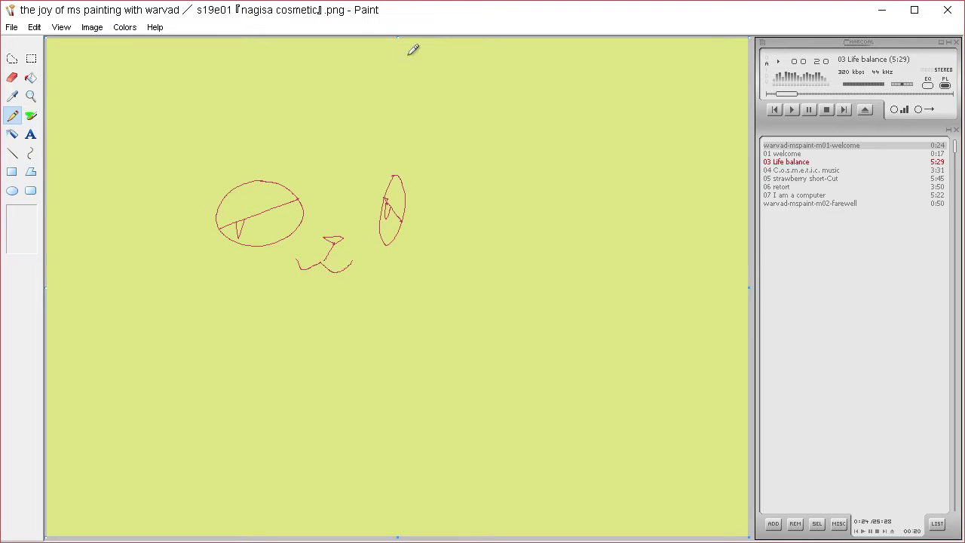
Outline the crimson cat's head around the face, with two pointed ears, jaw, cheek tip and an inner ear fold.
mouse_move(269, 137)
left_mouse_down()
mouse_move(173, 77)
mouse_move(168, 170)
left_mouse_up()
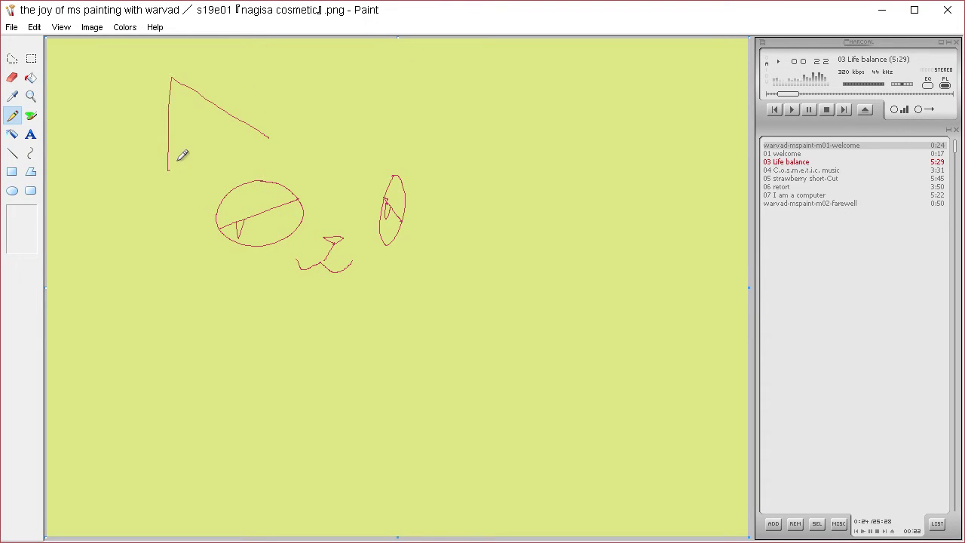
mouse_move(382, 128)
left_mouse_down()
mouse_move(321, 63)
mouse_move(316, 112)
left_mouse_up()
mouse_move(409, 242)
left_mouse_down()
mouse_move(395, 282)
mouse_move(347, 287)
mouse_move(269, 275)
mouse_move(191, 234)
mouse_move(174, 169)
left_mouse_up()
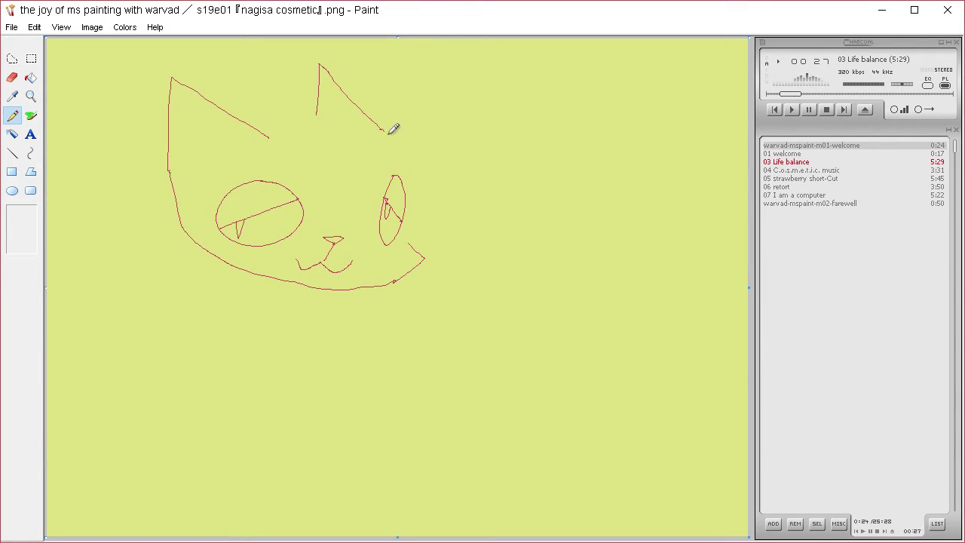
mouse_move(383, 129)
left_mouse_down()
mouse_move(408, 164)
mouse_move(409, 242)
left_mouse_up()
mouse_move(269, 138)
left_mouse_down()
mouse_move(361, 147)
mouse_move(409, 184)
left_mouse_up()
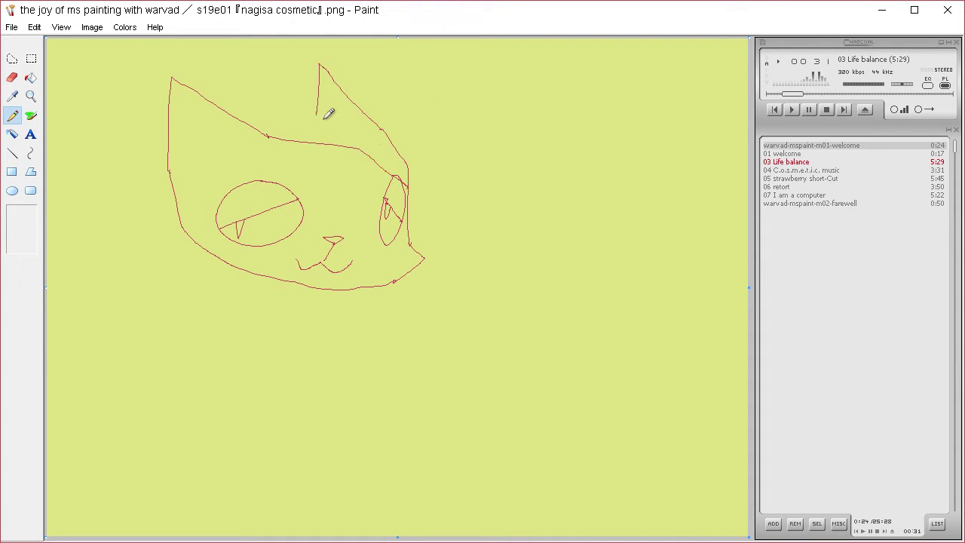
left_click_drag(317, 115, 318, 144)
mouse_move(172, 79)
left_mouse_down()
mouse_move(208, 157)
mouse_move(176, 187)
left_mouse_up()
Draw the crimson cat's long neck, shoulders and bent arm, ending in a raised paw with toe pads and pointed claws.
mouse_move(286, 277)
left_mouse_down()
mouse_move(227, 397)
mouse_move(150, 414)
mouse_move(82, 473)
mouse_move(45, 536)
left_mouse_up()
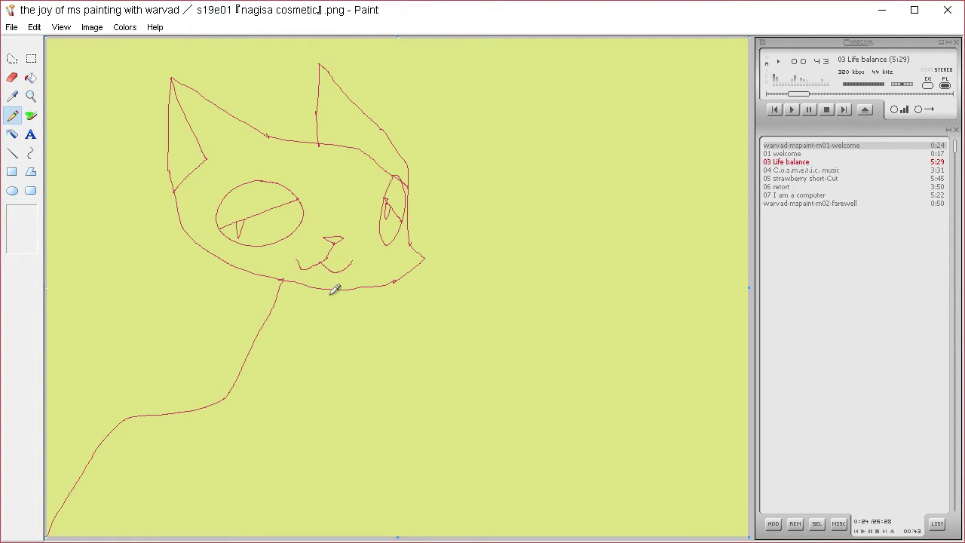
mouse_move(332, 289)
left_mouse_down()
mouse_move(300, 384)
mouse_move(296, 437)
mouse_move(244, 508)
left_mouse_up()
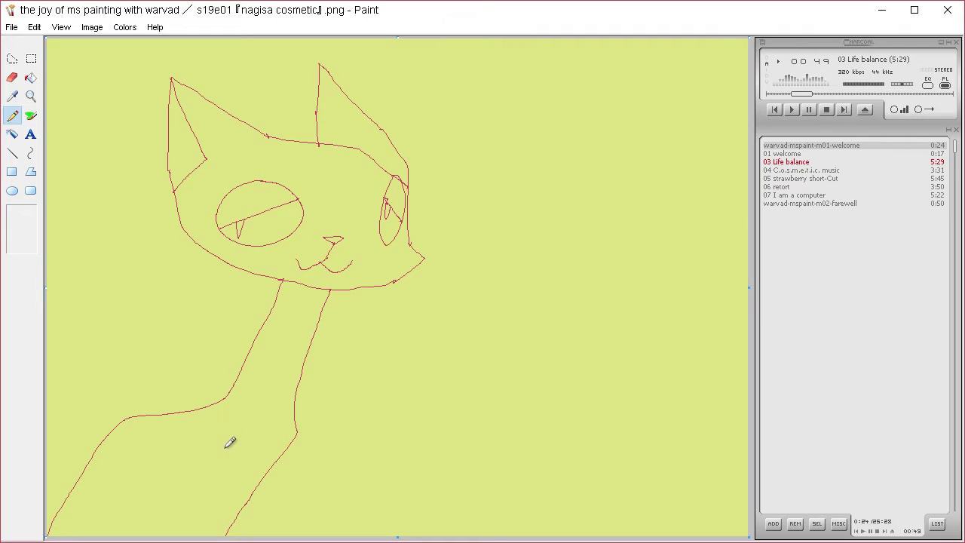
mouse_move(218, 440)
left_mouse_down()
mouse_move(277, 524)
mouse_move(393, 435)
mouse_move(401, 449)
mouse_move(422, 450)
mouse_move(422, 467)
mouse_move(381, 498)
mouse_move(365, 483)
mouse_move(282, 542)
mouse_move(249, 539)
mouse_move(129, 455)
left_mouse_up()
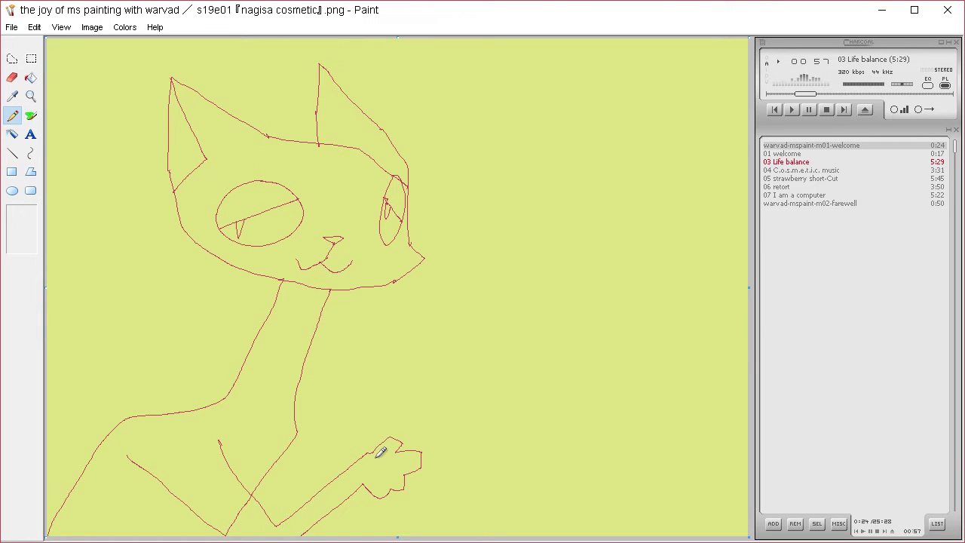
mouse_move(381, 451)
left_mouse_down()
mouse_move(369, 475)
mouse_move(380, 477)
mouse_move(387, 459)
mouse_move(376, 457)
mouse_move(400, 438)
mouse_move(417, 458)
mouse_move(398, 482)
left_mouse_up()
mouse_move(392, 436)
left_mouse_down()
mouse_move(413, 425)
mouse_move(432, 457)
mouse_move(383, 491)
left_mouse_up()
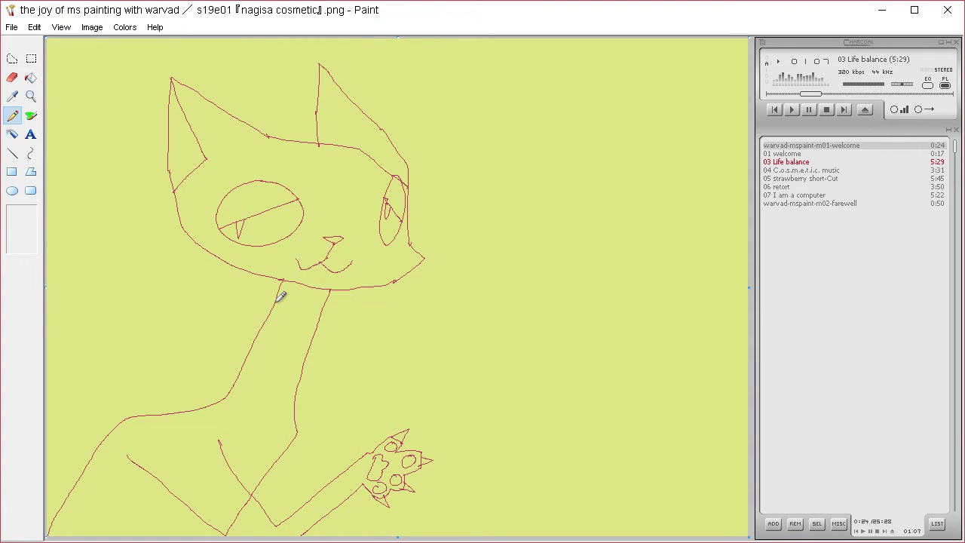
Draw two ruffled bands around the crimson cat's neck and angular zigzag ribbons streaming from them across the right half of the canvas.
mouse_move(276, 300)
left_mouse_down()
mouse_move(256, 335)
mouse_move(266, 342)
mouse_move(310, 351)
mouse_move(319, 314)
left_mouse_up()
mouse_move(307, 352)
left_mouse_down()
mouse_move(238, 362)
mouse_move(227, 388)
mouse_move(292, 400)
mouse_move(307, 349)
left_mouse_up()
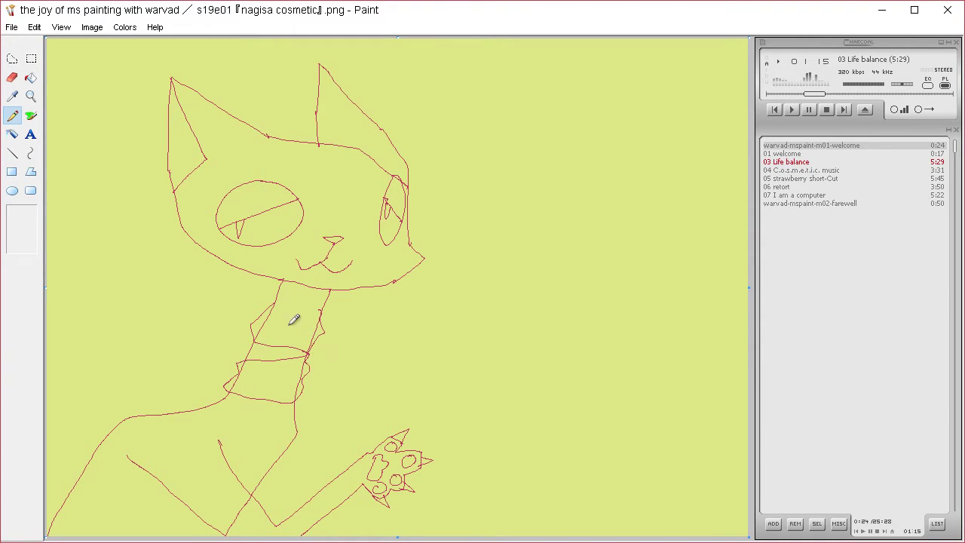
mouse_move(343, 335)
left_mouse_down()
mouse_move(467, 390)
mouse_move(608, 286)
mouse_move(720, 385)
mouse_move(696, 421)
mouse_move(567, 515)
mouse_move(509, 457)
mouse_move(712, 371)
left_mouse_up()
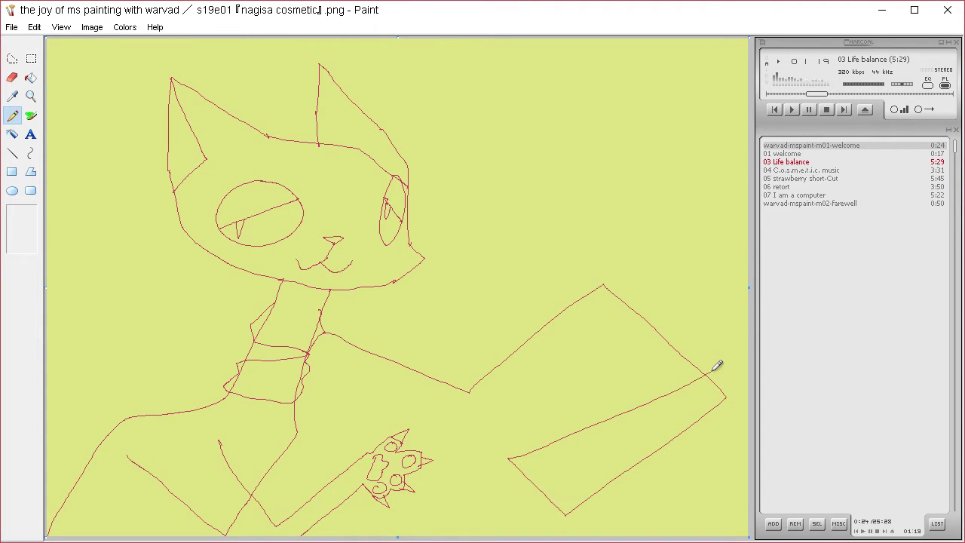
mouse_move(637, 306)
left_mouse_down()
mouse_move(506, 417)
mouse_move(318, 334)
left_mouse_up()
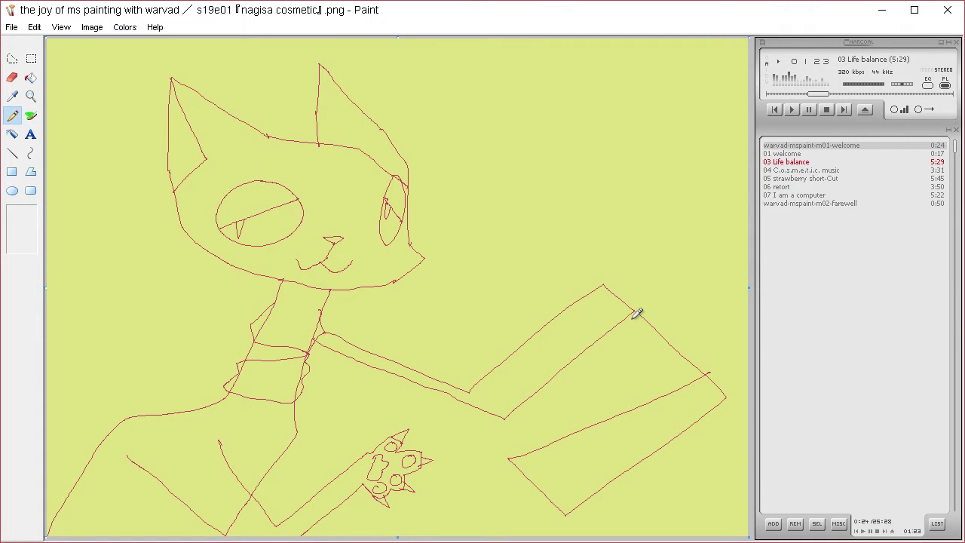
left_click_drag(638, 314, 700, 357)
mouse_move(305, 377)
left_mouse_down()
mouse_move(354, 423)
mouse_move(468, 305)
mouse_move(496, 305)
mouse_move(570, 403)
mouse_move(756, 317)
left_mouse_up()
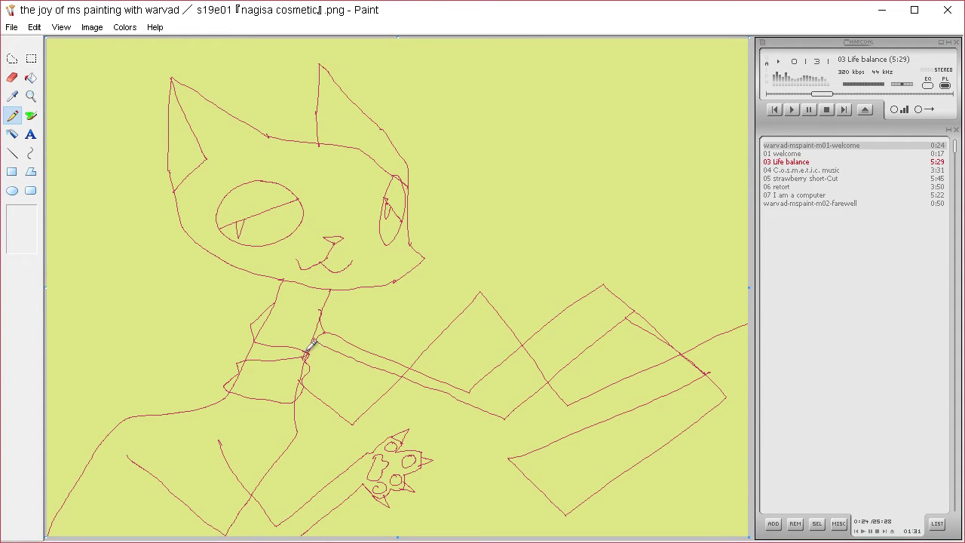
mouse_move(311, 346)
left_mouse_down()
mouse_move(379, 390)
mouse_move(469, 283)
mouse_move(540, 288)
mouse_move(604, 380)
mouse_move(582, 369)
mouse_move(798, 278)
left_mouse_up()
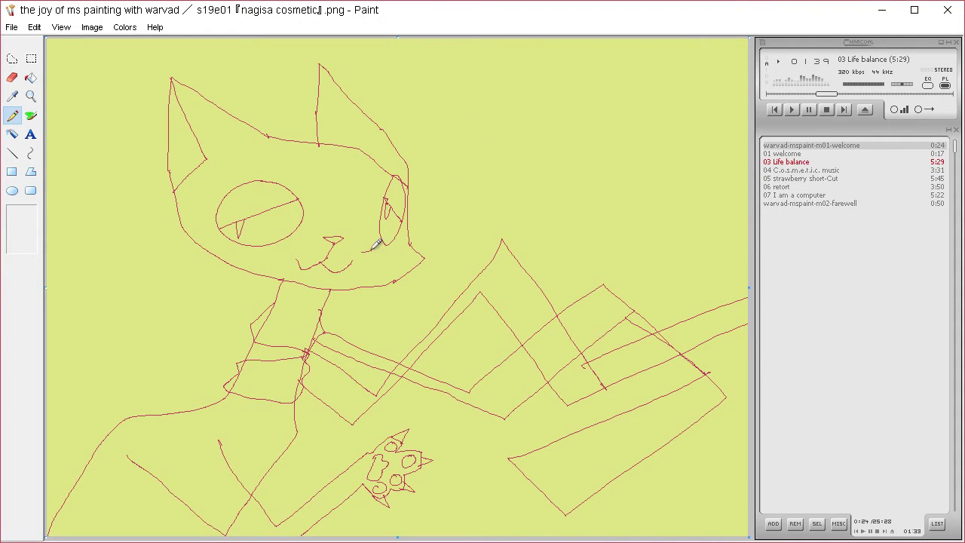
Add whiskers beside the crimson cat's mouth, a short line on the chest and a curled tail behind the shoulder.
left_click_drag(361, 256, 370, 258)
left_click_drag(305, 239, 300, 243)
left_click_drag(292, 451, 289, 516)
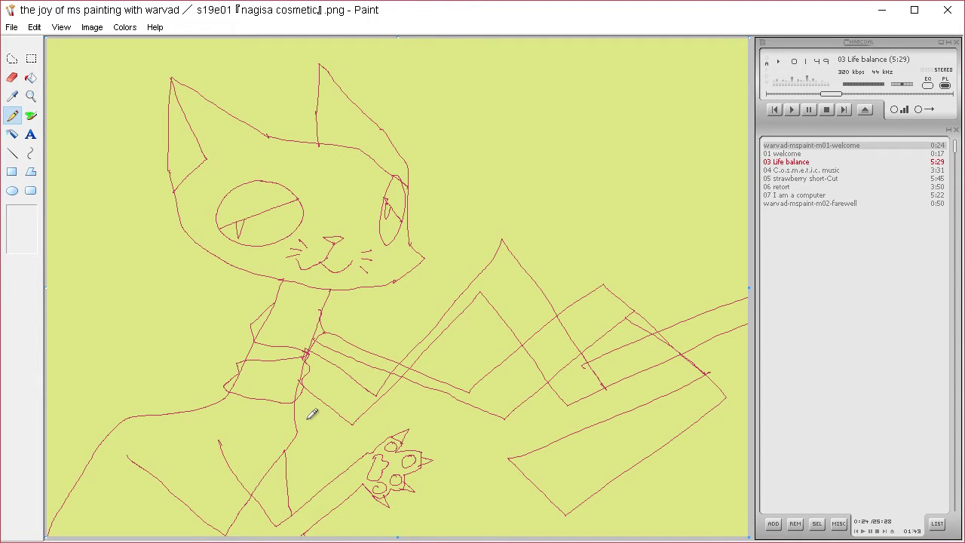
mouse_move(48, 327)
left_mouse_down()
mouse_move(103, 292)
mouse_move(166, 293)
mouse_move(192, 332)
mouse_move(187, 358)
mouse_move(168, 374)
mouse_move(125, 376)
mouse_move(126, 364)
mouse_move(165, 353)
mouse_move(175, 331)
mouse_move(161, 313)
mouse_move(118, 307)
mouse_move(46, 360)
left_mouse_up()
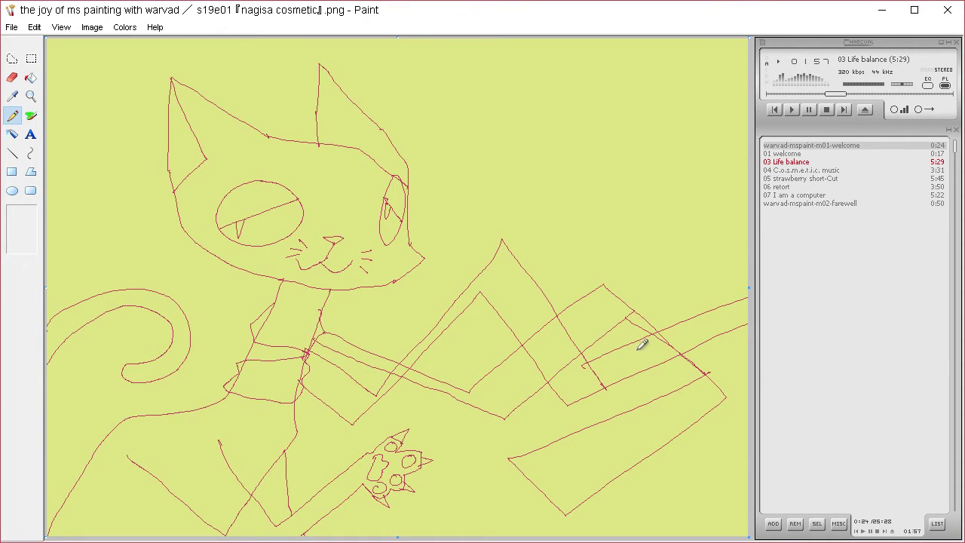
Set the drawing colour to a custom muted grey-brown.
left_click(125, 27)
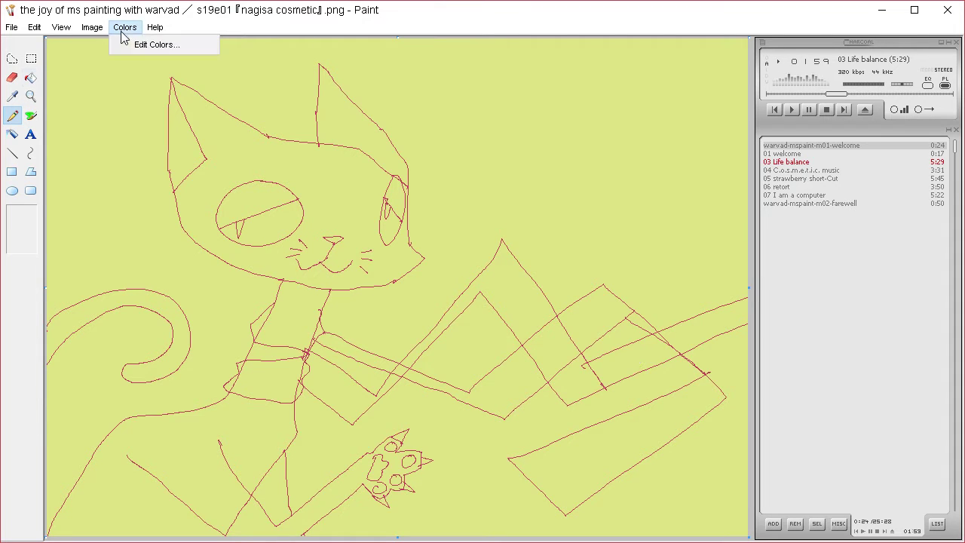
left_click(151, 43)
left_click(539, 362)
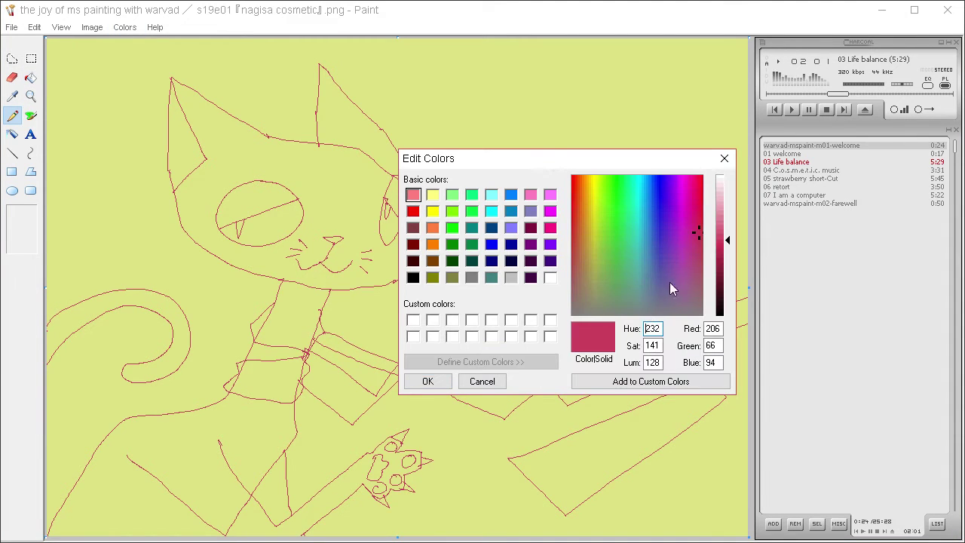
left_click_drag(580, 264, 571, 307)
left_click(726, 245)
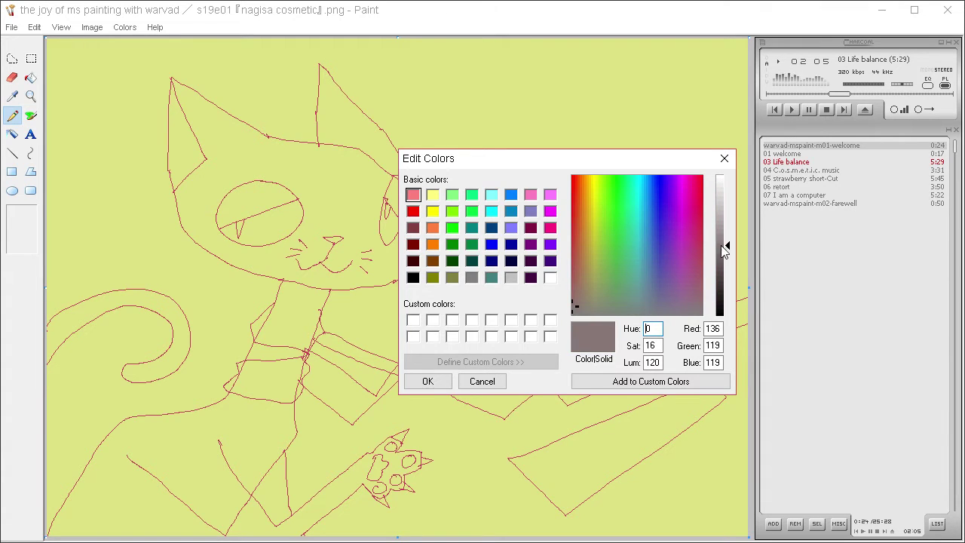
left_click_drag(724, 251, 726, 237)
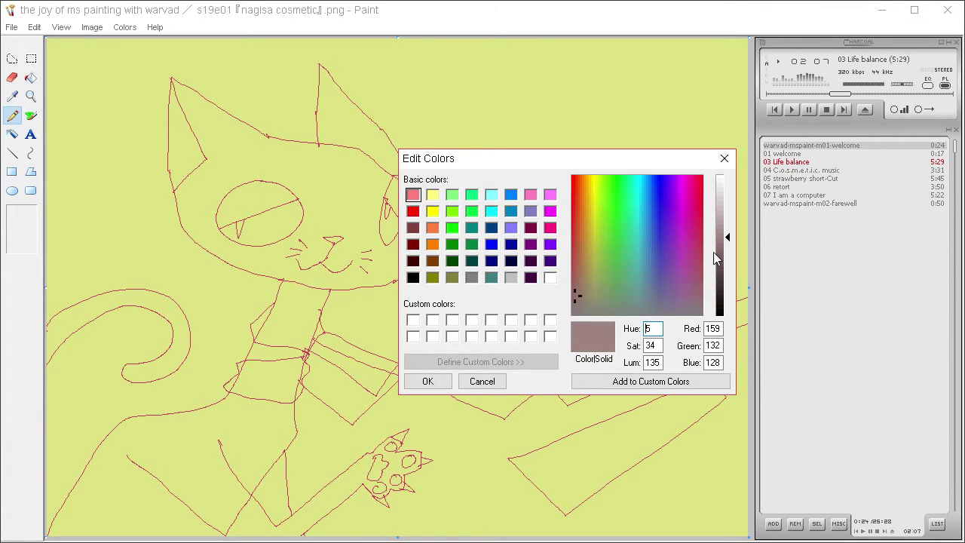
left_click(727, 247)
left_click(451, 382)
Sketch a second cat's face in the upper right: two sharp-cornered eyes with slit pupils, a nose, a mouth and whiskers.
left_click_drag(575, 184, 613, 225)
key("ctrl+z")
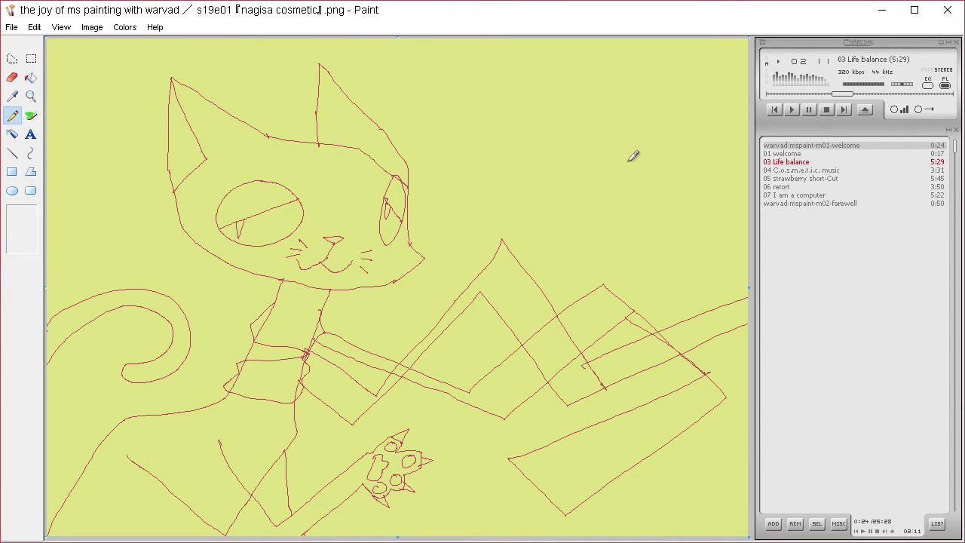
mouse_move(640, 199)
left_mouse_down()
mouse_move(677, 219)
mouse_move(707, 199)
mouse_move(704, 181)
mouse_move(729, 160)
mouse_move(702, 169)
mouse_move(671, 157)
mouse_move(642, 184)
mouse_move(707, 166)
mouse_move(661, 186)
mouse_move(664, 210)
mouse_move(673, 181)
left_mouse_up()
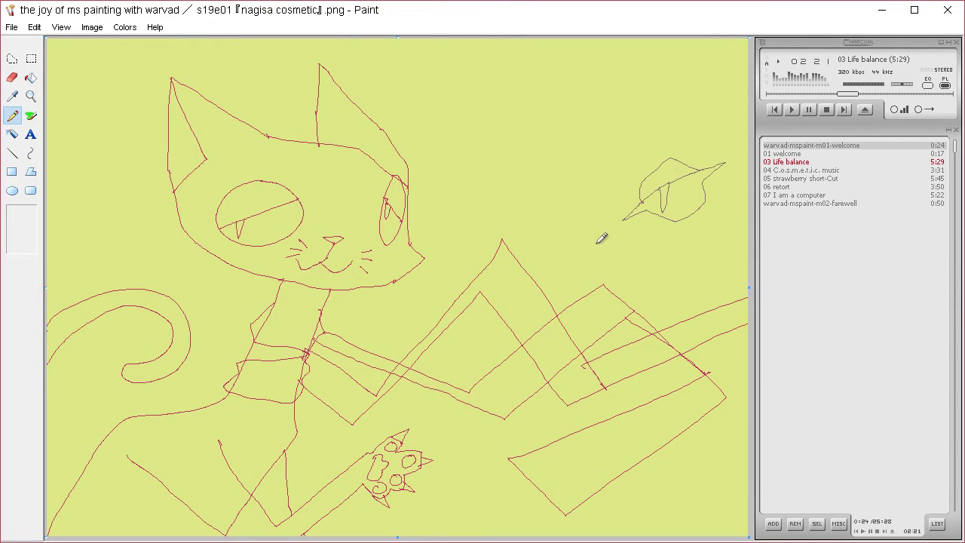
mouse_move(597, 243)
left_mouse_down()
mouse_move(589, 237)
mouse_move(607, 239)
mouse_move(625, 261)
mouse_move(664, 251)
mouse_move(619, 277)
mouse_move(601, 266)
left_mouse_up()
mouse_move(543, 203)
left_mouse_down()
mouse_move(552, 184)
mouse_move(575, 224)
mouse_move(550, 239)
mouse_move(507, 215)
mouse_move(576, 218)
mouse_move(546, 223)
mouse_move(549, 243)
mouse_move(559, 217)
left_mouse_up()
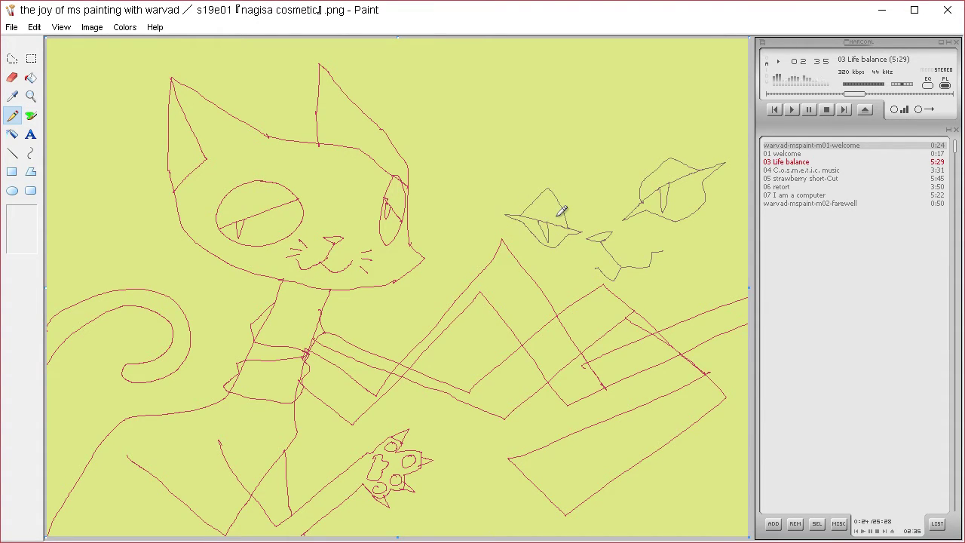
mouse_move(685, 233)
left_mouse_down()
mouse_move(698, 227)
mouse_move(704, 251)
left_mouse_up()
Outline the second cat's head with jaw, cheek and forehead, adding two tall pointed ears at the canvas's upper edge.
left_click_drag(551, 294, 830, 227)
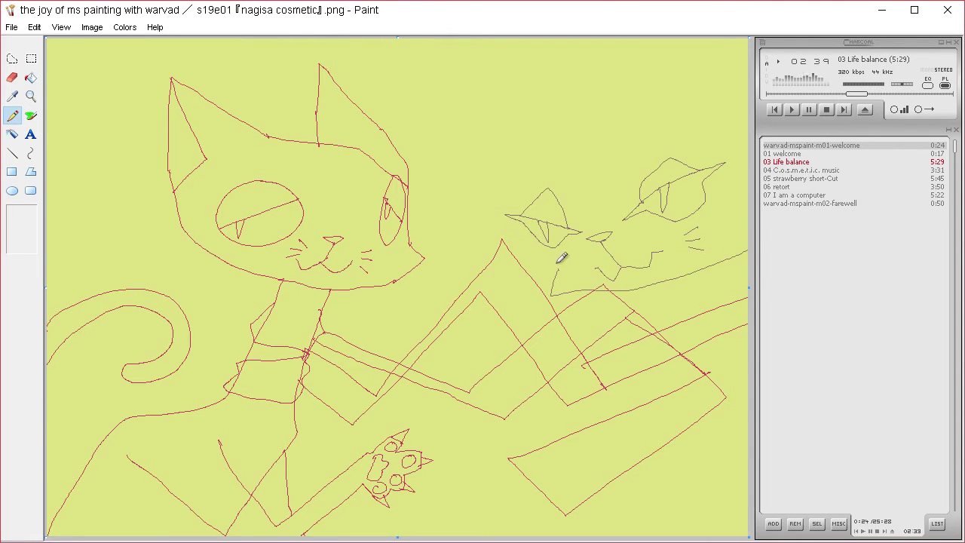
mouse_move(559, 261)
left_mouse_down()
mouse_move(536, 233)
mouse_move(566, 144)
mouse_move(748, 31)
mouse_move(769, 136)
left_mouse_up()
mouse_move(664, 125)
left_mouse_down()
mouse_move(735, 62)
mouse_move(741, 38)
left_mouse_up()
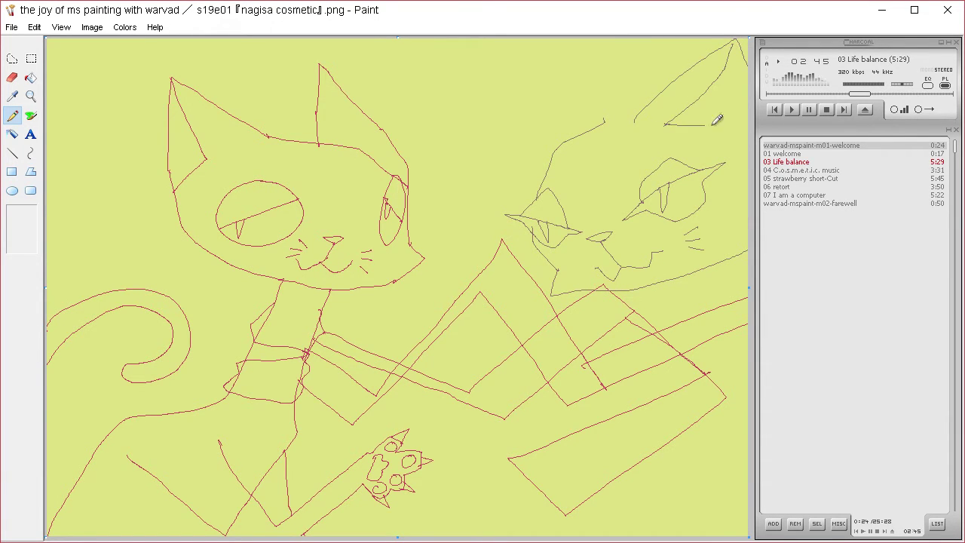
left_click_drag(713, 123, 757, 153)
left_click_drag(603, 121, 638, 118)
left_click_drag(580, 134, 619, 40)
Draw the second cat's neck and sloping shoulder line, with long body lines and jagged strokes in the lower right corner.
mouse_move(671, 278)
left_mouse_down()
mouse_move(750, 329)
mouse_move(615, 450)
mouse_move(540, 535)
left_mouse_up()
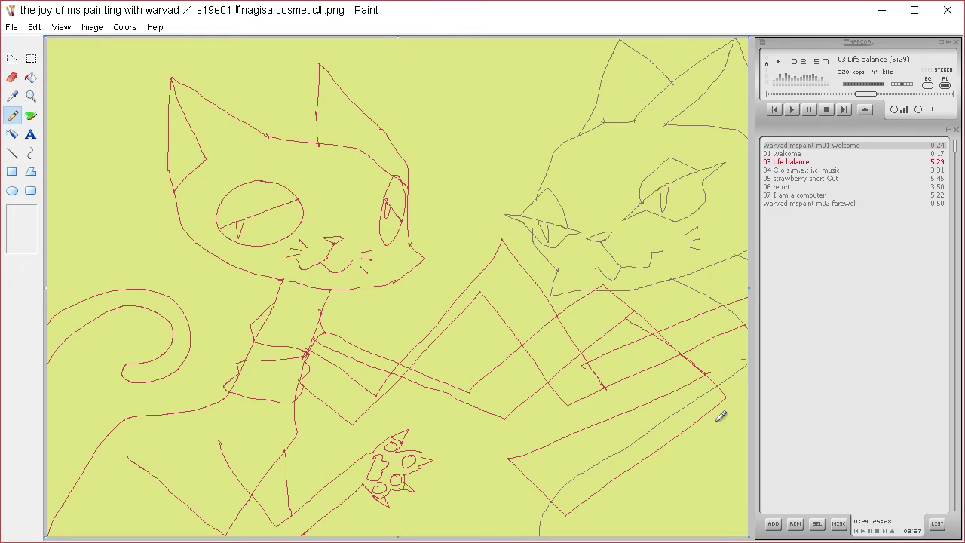
left_click_drag(687, 420, 655, 537)
left_click_drag(738, 413, 713, 532)
mouse_move(747, 448)
left_mouse_down()
mouse_move(730, 499)
mouse_move(740, 506)
mouse_move(689, 534)
mouse_move(754, 493)
left_mouse_up()
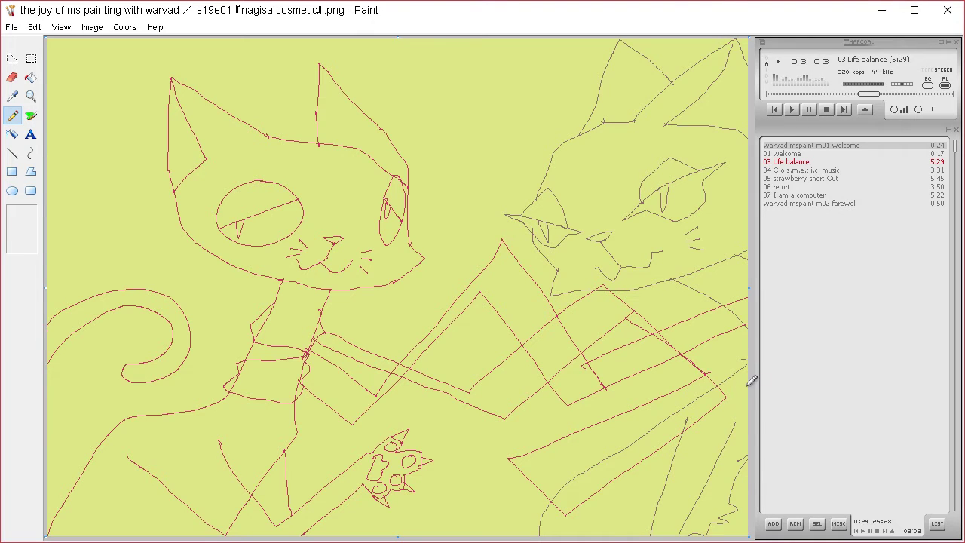
Draw the second cat's arm ending in a clawed paw over the ribbon, and a curved tail rising from the lower edge.
mouse_move(748, 394)
left_mouse_down()
mouse_move(633, 366)
mouse_move(622, 349)
mouse_move(594, 354)
mouse_move(604, 379)
mouse_move(595, 400)
mouse_move(628, 409)
mouse_move(673, 394)
mouse_move(773, 433)
left_mouse_up()
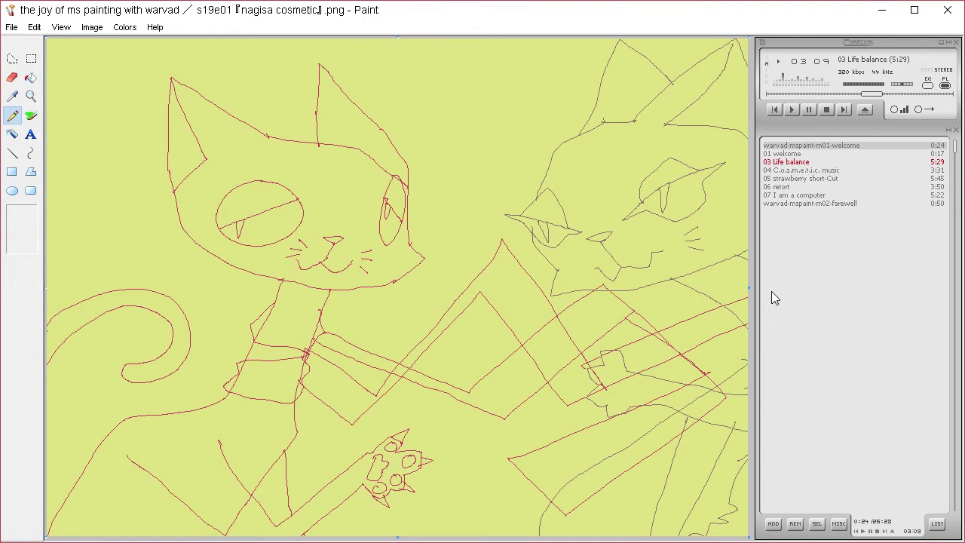
mouse_move(612, 349)
left_mouse_down()
mouse_move(597, 331)
mouse_move(600, 344)
mouse_move(628, 342)
mouse_move(605, 367)
mouse_move(575, 373)
mouse_move(597, 373)
mouse_move(576, 408)
mouse_move(623, 413)
left_mouse_up()
mouse_move(626, 377)
left_mouse_down()
mouse_move(623, 397)
mouse_move(614, 379)
left_mouse_up()
mouse_move(513, 522)
left_mouse_down()
mouse_move(484, 500)
mouse_move(454, 415)
mouse_move(538, 346)
mouse_move(530, 333)
mouse_move(460, 379)
mouse_move(436, 417)
mouse_move(442, 481)
mouse_move(471, 531)
mouse_move(511, 538)
left_mouse_up()
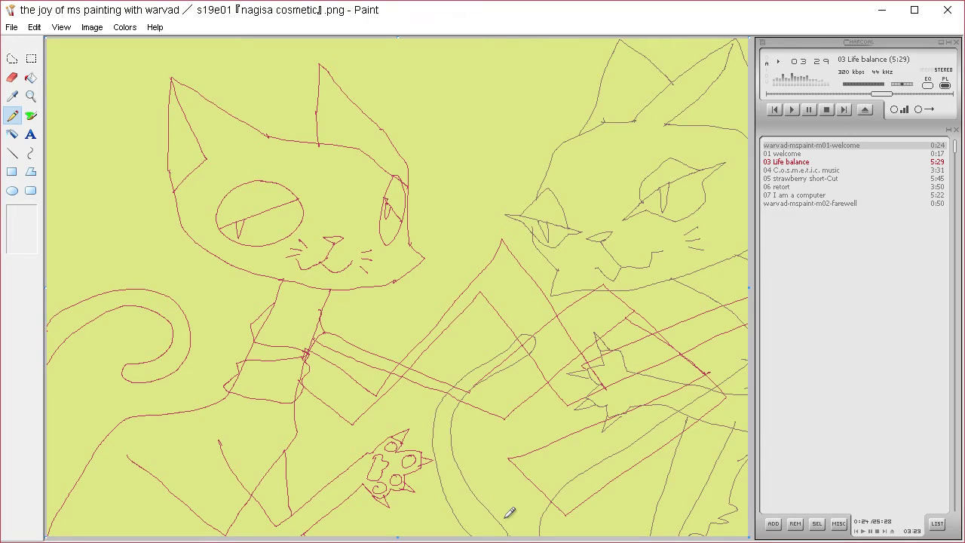
Add scarf-like band lines below the second cat's chin, running down the neck to the arm.
mouse_move(701, 375)
left_mouse_down()
mouse_move(645, 316)
mouse_move(653, 335)
mouse_move(678, 342)
mouse_move(722, 313)
mouse_move(720, 293)
mouse_move(700, 280)
left_mouse_up()
key("ctrl+z")
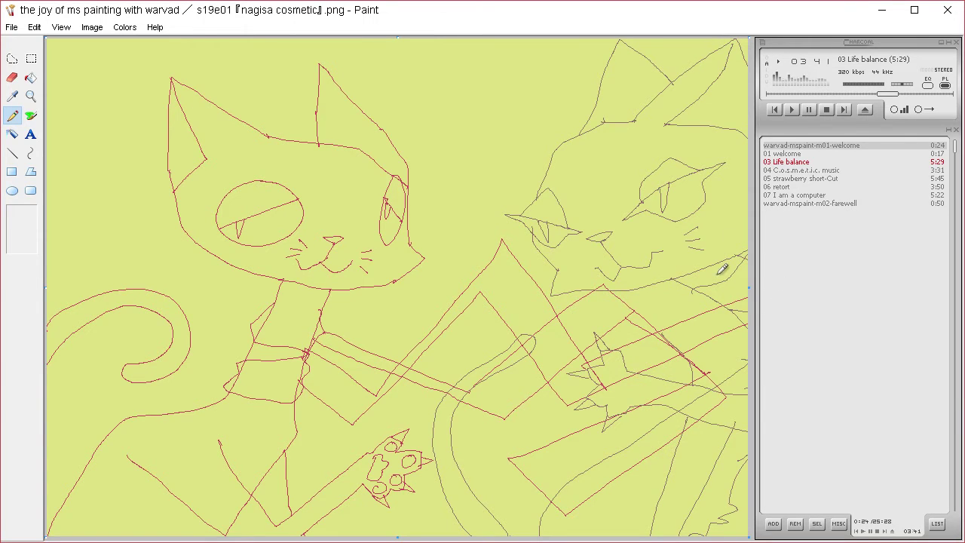
mouse_move(689, 361)
left_mouse_down()
mouse_move(682, 327)
mouse_move(656, 277)
left_mouse_up()
Outline a cap on the second cat's head with a slanted lower edge and a pointed brim extending past the face.
left_click_drag(548, 226, 718, 117)
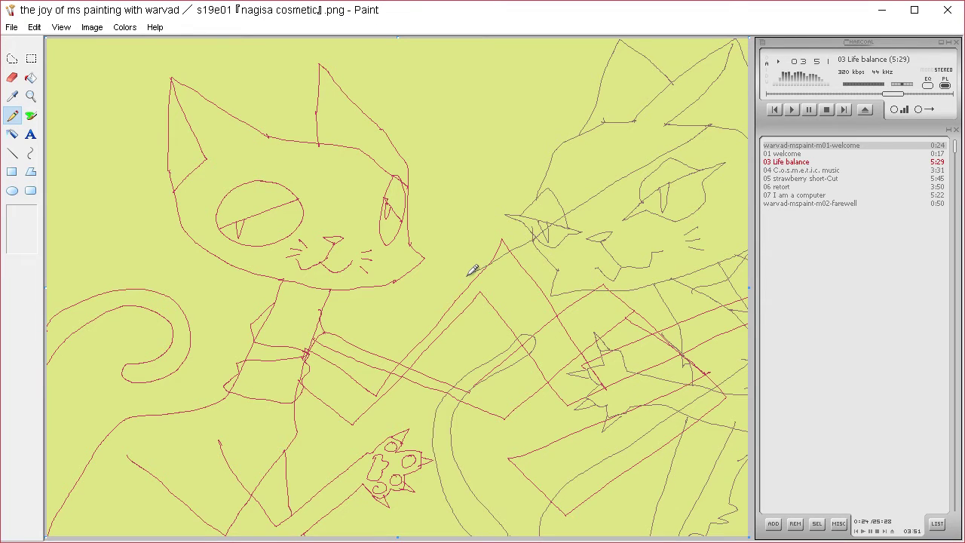
left_click_drag(469, 273, 476, 248)
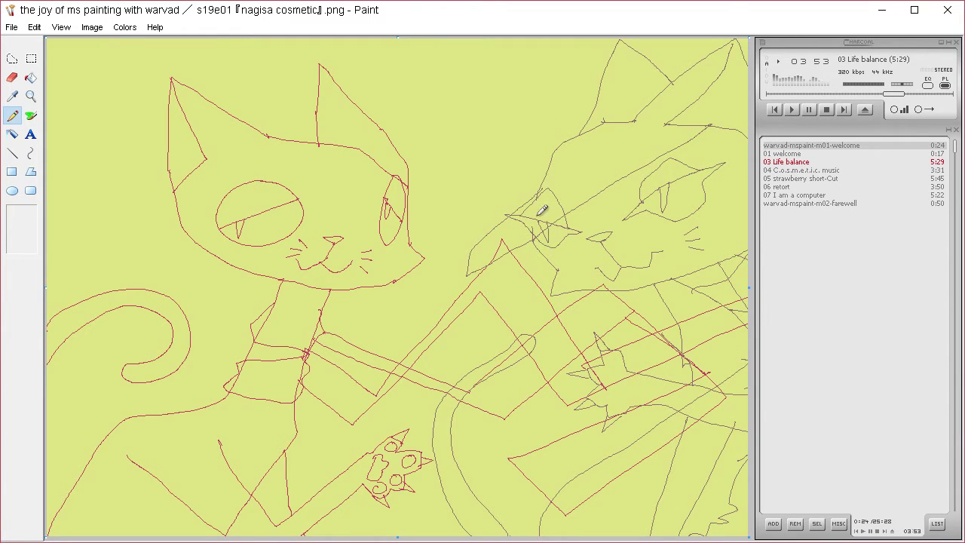
mouse_move(534, 238)
left_mouse_down()
mouse_move(540, 187)
mouse_move(593, 110)
mouse_move(702, 100)
mouse_move(721, 116)
mouse_move(704, 119)
left_mouse_up()
Fill the crown and brim of the second cat's cap with the grey-brown, undoing any fill that floods the background.
left_click(31, 78)
left_click(623, 147)
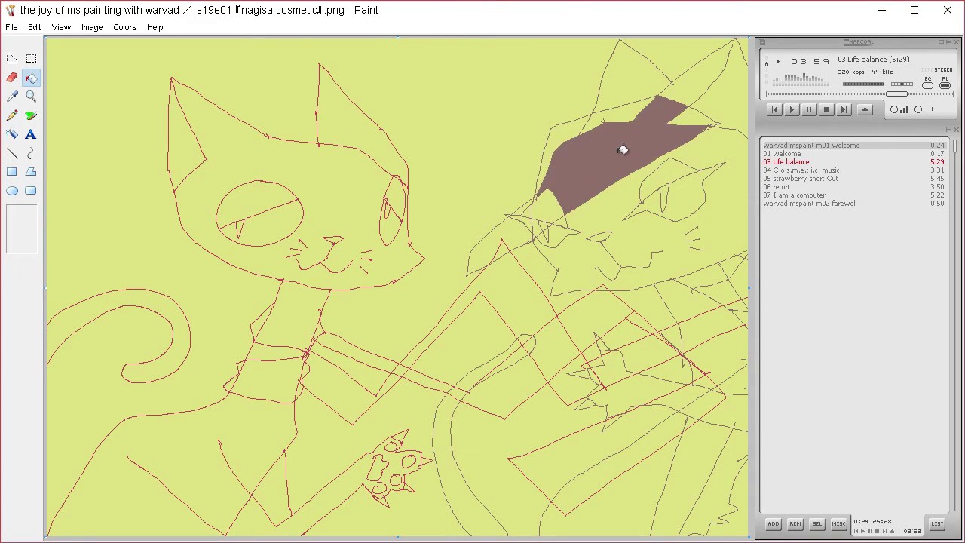
left_click(537, 206)
left_click(528, 209)
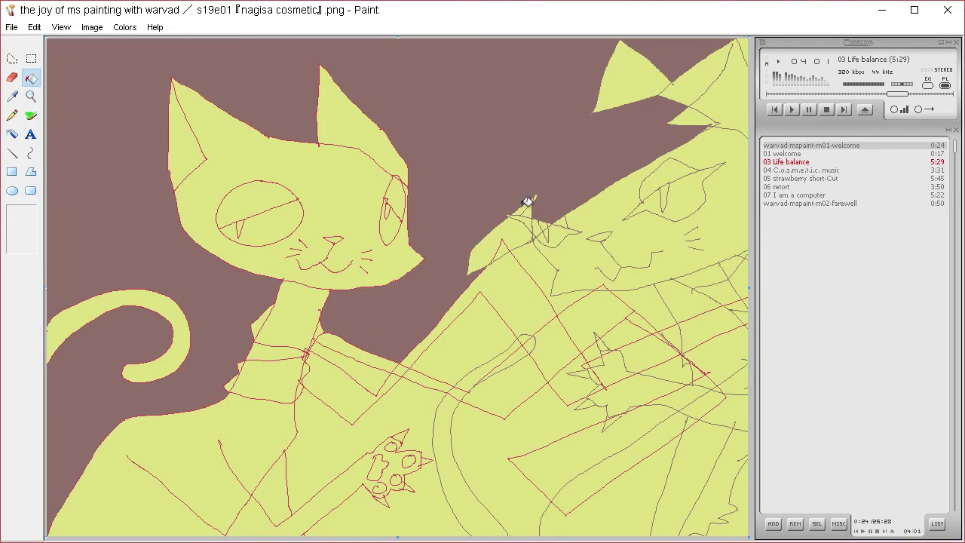
key("ctrl+z")
left_click(527, 211)
left_click(524, 220)
left_click(506, 250)
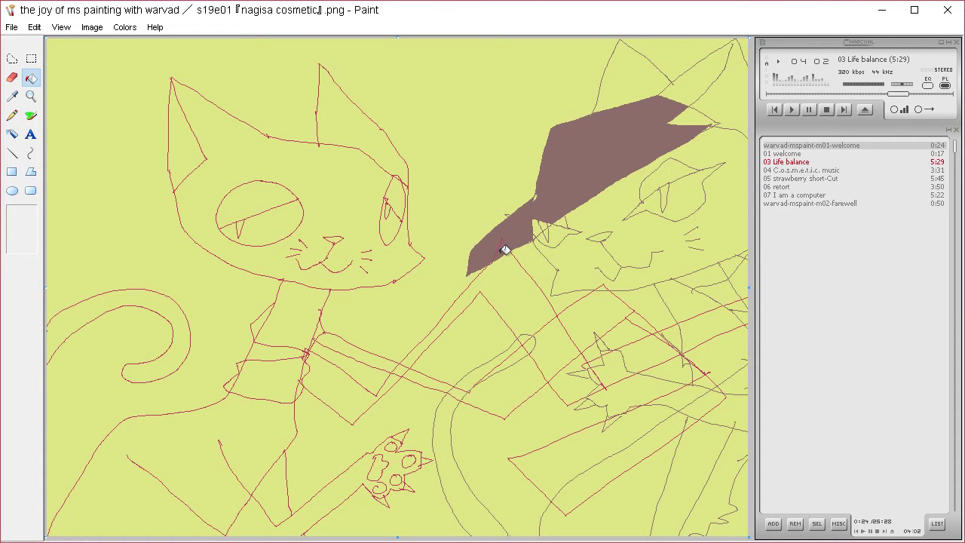
left_click(698, 115)
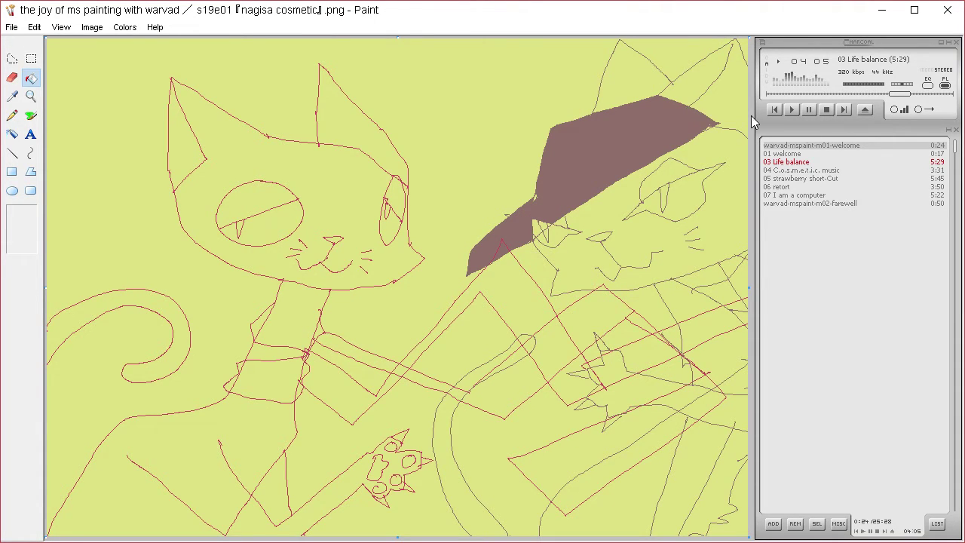
Sample the yellow-green background colour and hand-letter outlined text starting "MT JoMSP" along the slope of the cap.
left_click(31, 114)
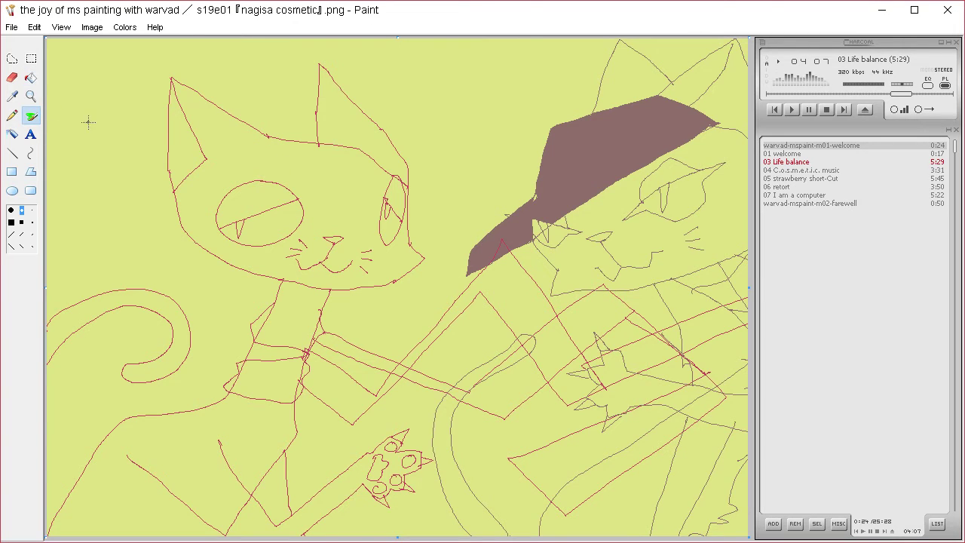
left_click(12, 97)
left_click(485, 184)
left_click(13, 115)
mouse_move(549, 176)
left_mouse_down()
mouse_move(576, 186)
mouse_move(563, 165)
mouse_move(559, 180)
mouse_move(553, 174)
mouse_move(573, 165)
mouse_move(592, 177)
mouse_move(583, 155)
mouse_move(570, 163)
mouse_move(605, 140)
mouse_move(612, 165)
mouse_move(602, 169)
mouse_move(600, 155)
mouse_move(624, 150)
left_mouse_up()
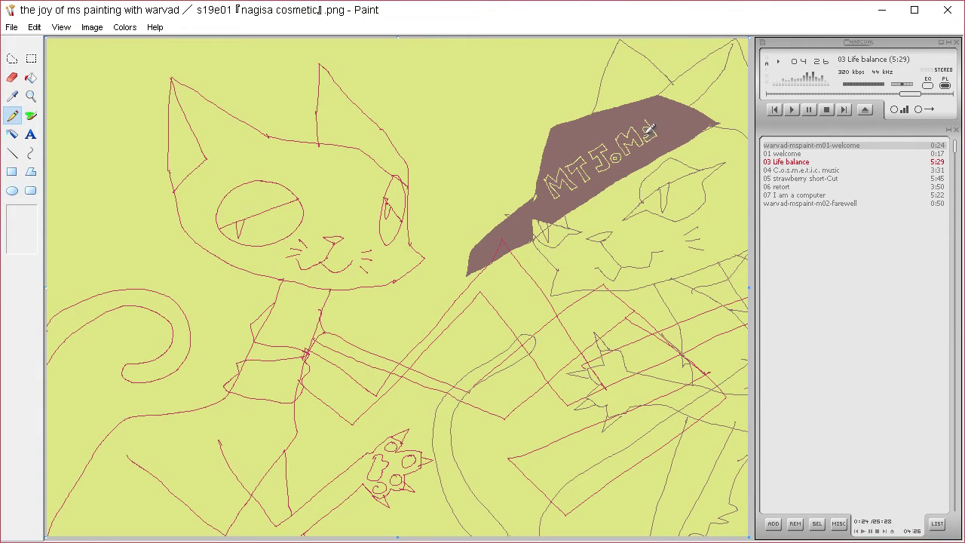
left_click_drag(647, 130, 651, 113)
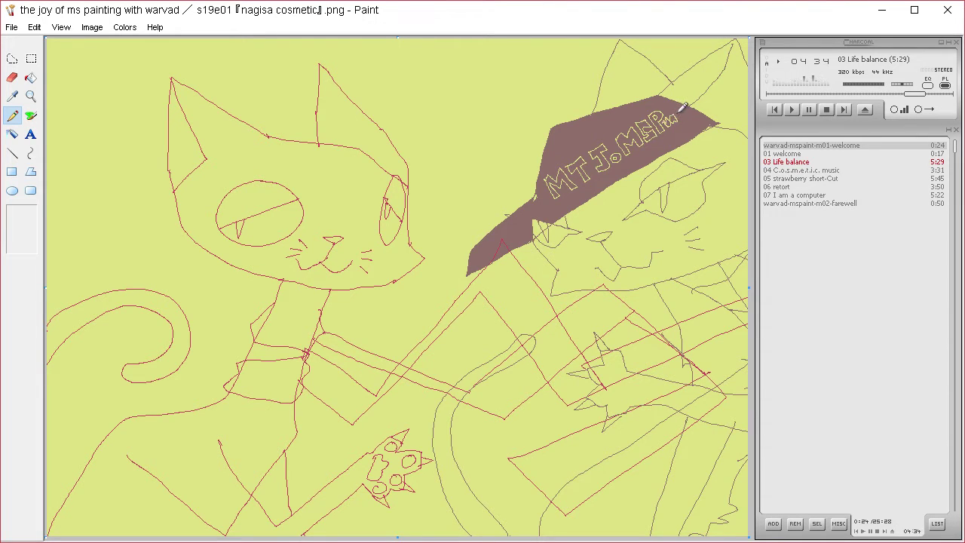
mouse_move(674, 103)
left_mouse_down()
mouse_move(685, 114)
mouse_move(692, 97)
mouse_move(686, 106)
left_mouse_up()
Sample the cap's grey-brown, sketch a taller crown extending to the canvas edge, and fill the added areas.
left_click(12, 96)
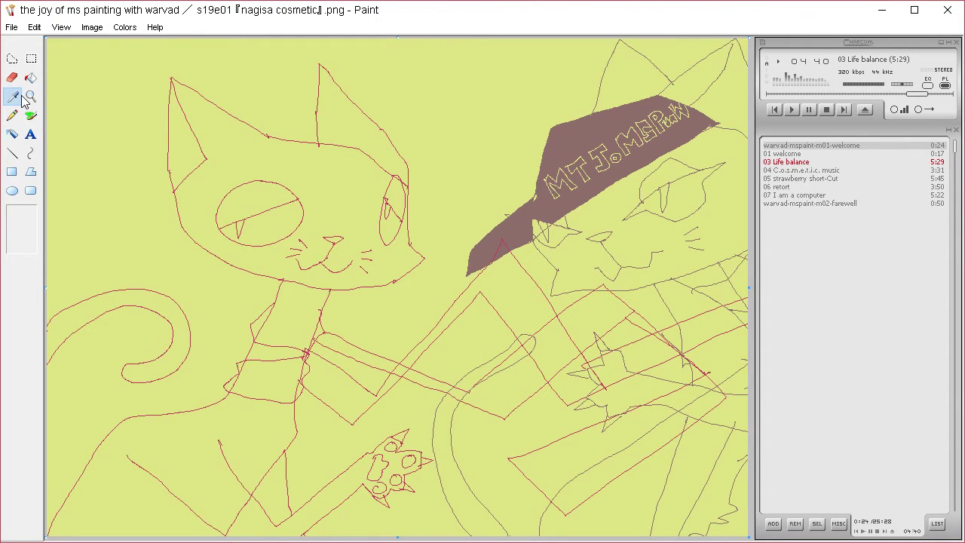
left_click(647, 101)
left_click(646, 103)
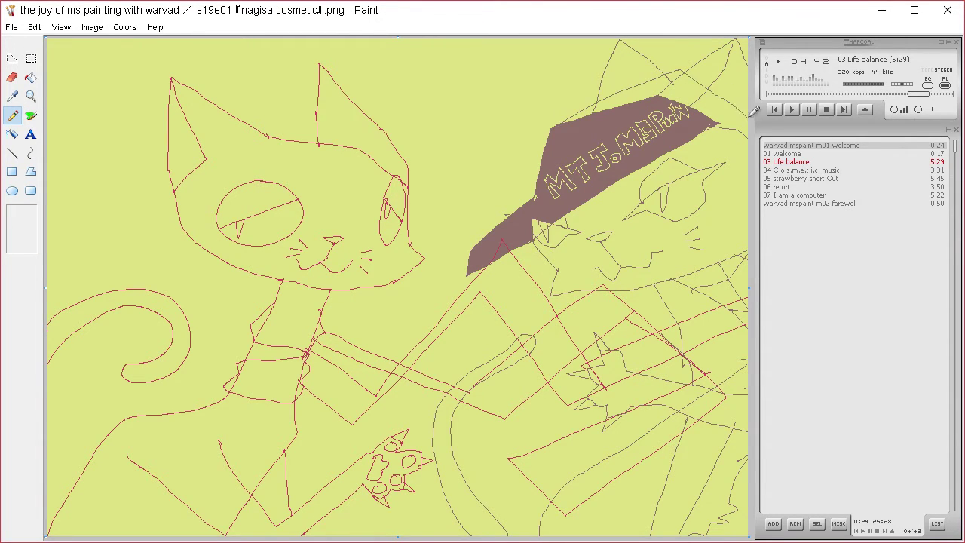
left_click(34, 78)
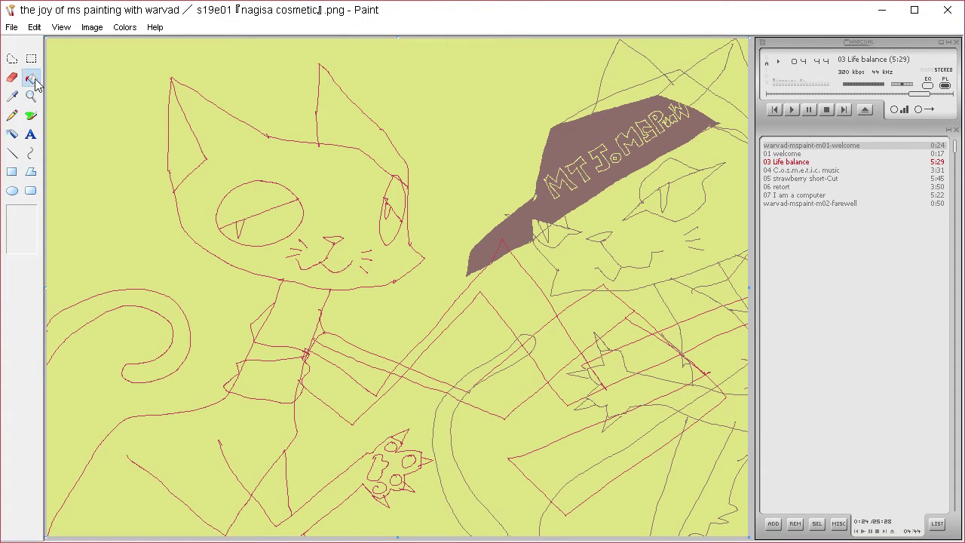
left_click(641, 90)
left_click(586, 111)
left_click(689, 86)
left_click(707, 85)
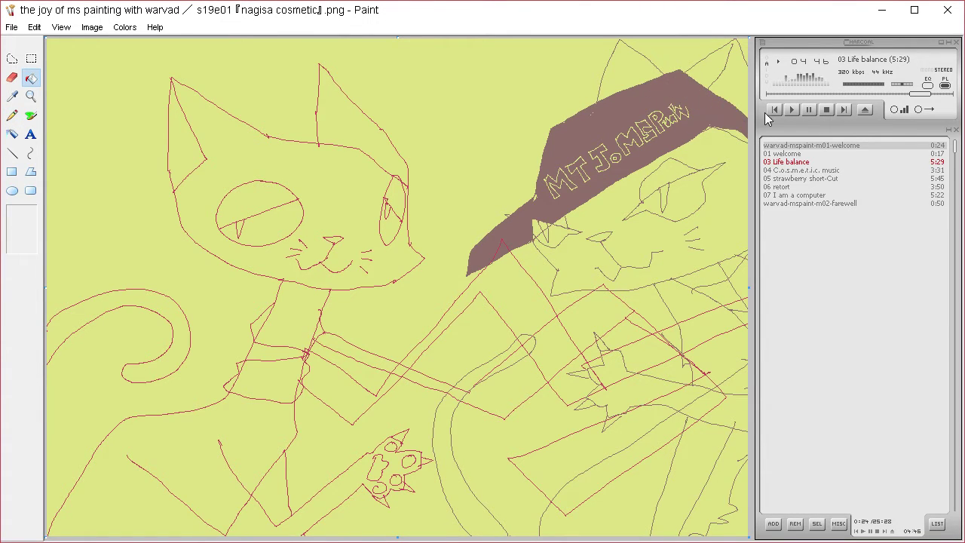
Extend the cap's outlined yellow-green lettering with the final letters "GA".
left_click(13, 96)
left_click(18, 117)
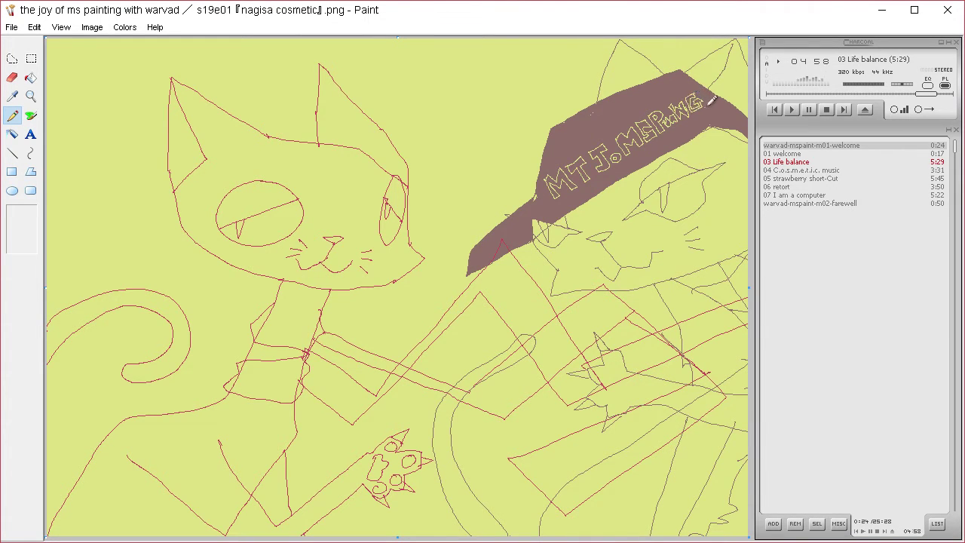
left_click_drag(721, 95, 707, 93)
Resample the cap's grey-brown and fill the remaining gaps at the brim and the back of the cap.
left_click(31, 77)
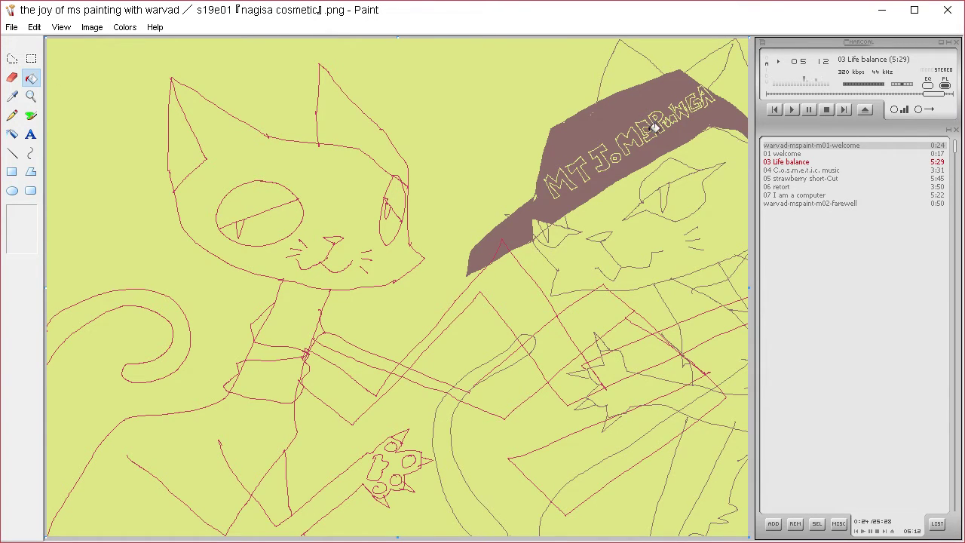
left_click(12, 96)
left_click(638, 107)
left_click(741, 127)
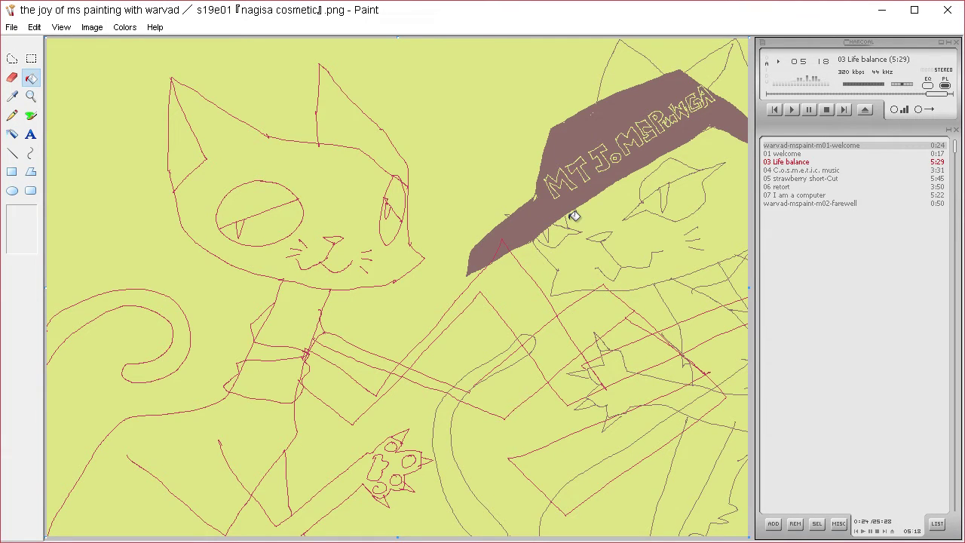
Sample the first cat's crimson, draw a curved upper edge across its neck, and fill the upper neck band below it.
left_click(19, 97)
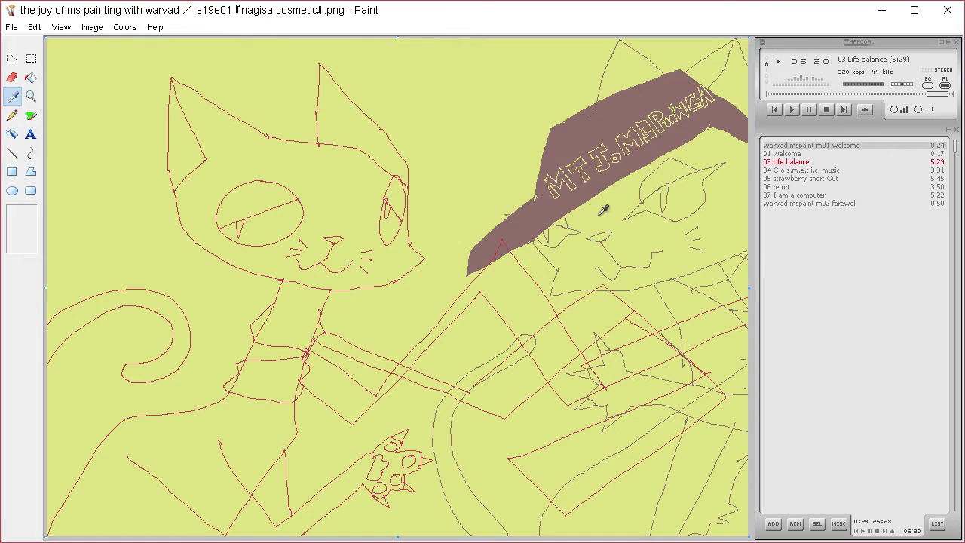
left_click(310, 348)
left_click(295, 332)
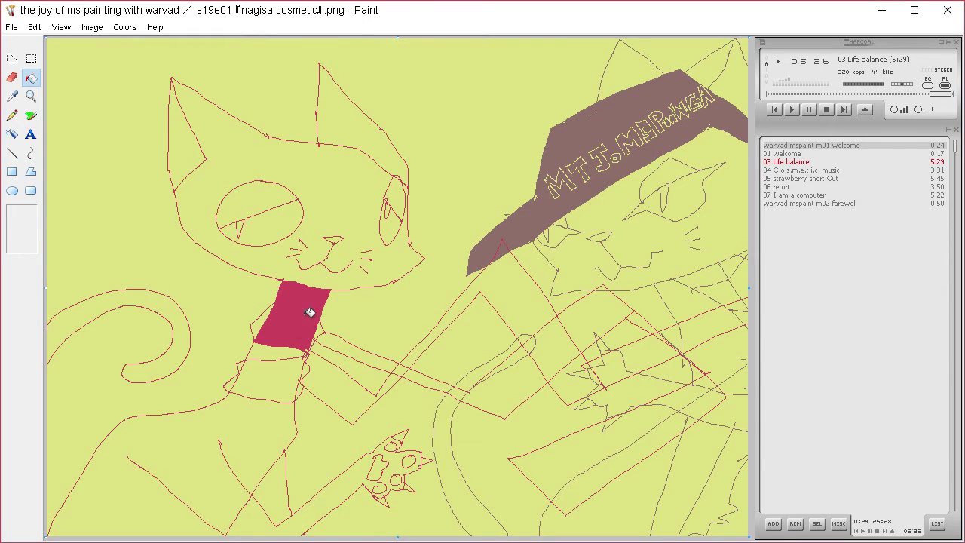
key("ctrl+z")
left_click(12, 115)
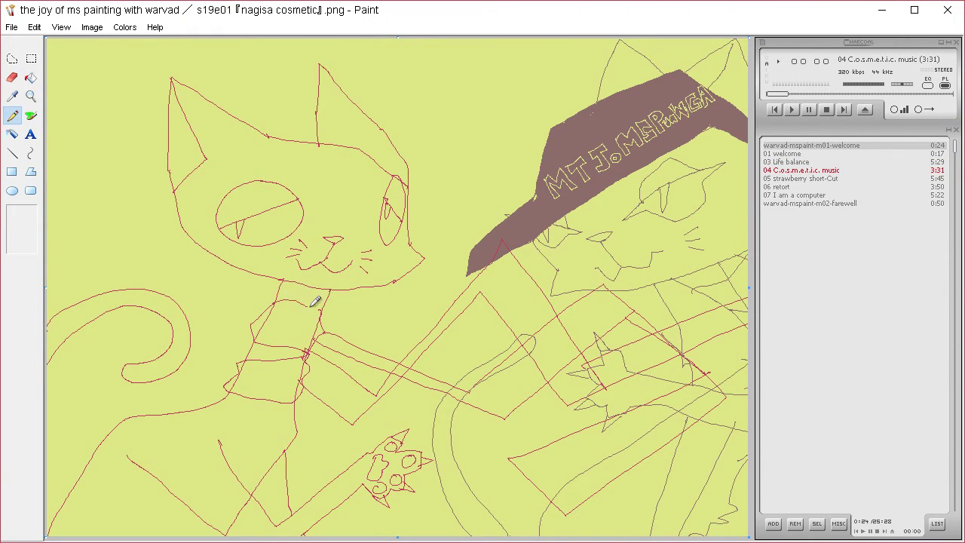
mouse_move(320, 310)
left_mouse_down()
mouse_move(282, 325)
mouse_move(280, 296)
left_mouse_up()
left_click(30, 79)
left_click(273, 319)
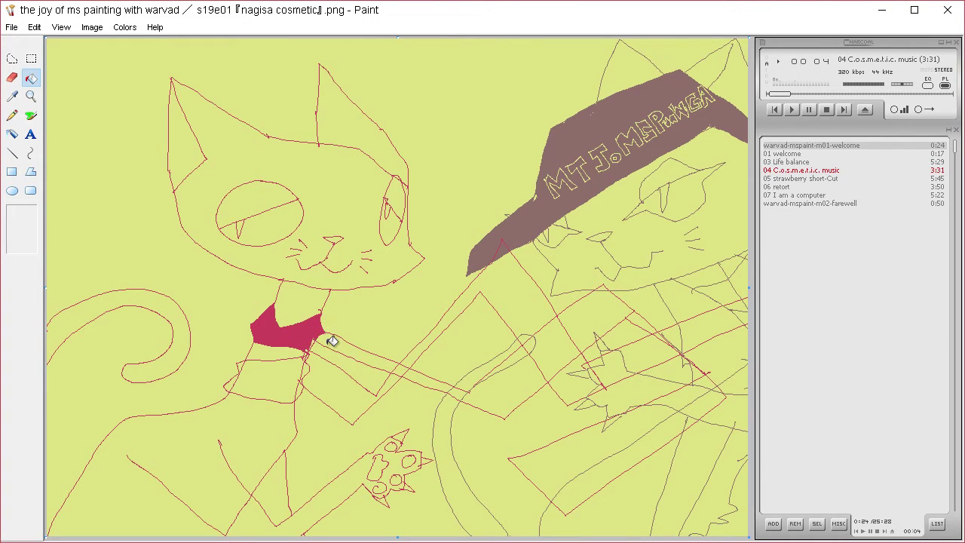
Fill the first cat's lower neck band and the ribbon's first folded section with crimson.
left_click(324, 351)
left_click(325, 373)
left_click(306, 377)
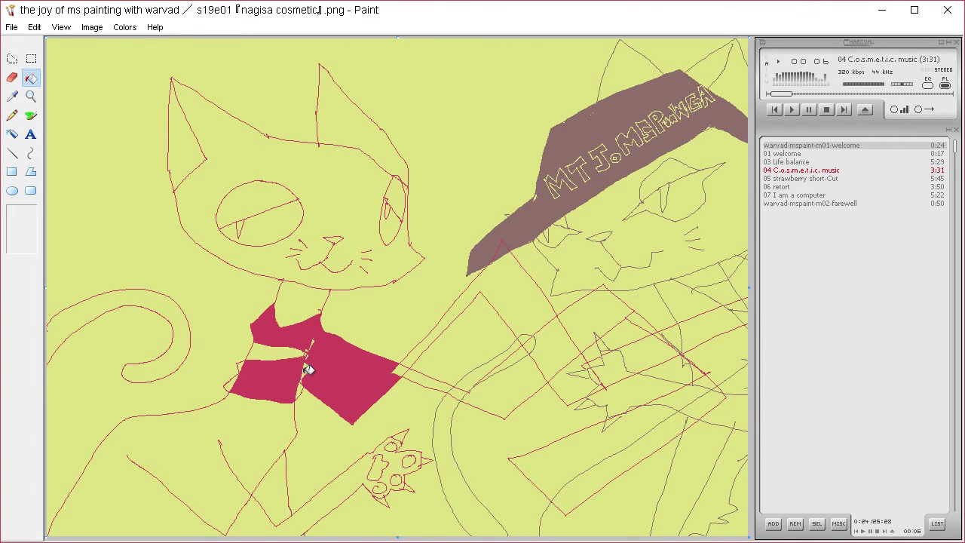
left_click(244, 362)
Fill the zigzag ribbon's remaining sections with crimson around the second cat's tail and paw, out to the canvas edge.
left_click(460, 324)
left_click(564, 340)
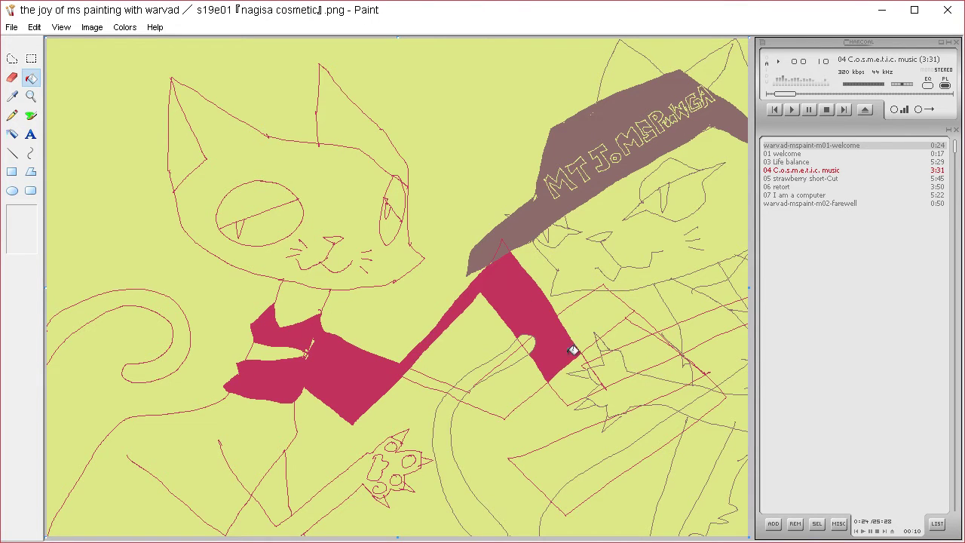
left_click(583, 375)
left_click(593, 314)
left_click(649, 350)
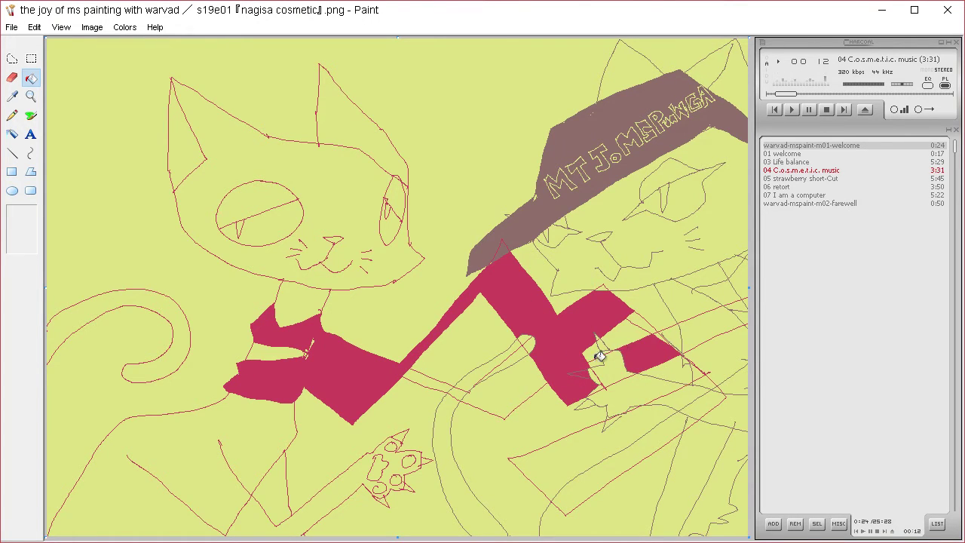
left_click(599, 357)
left_click(501, 392)
left_click(447, 385)
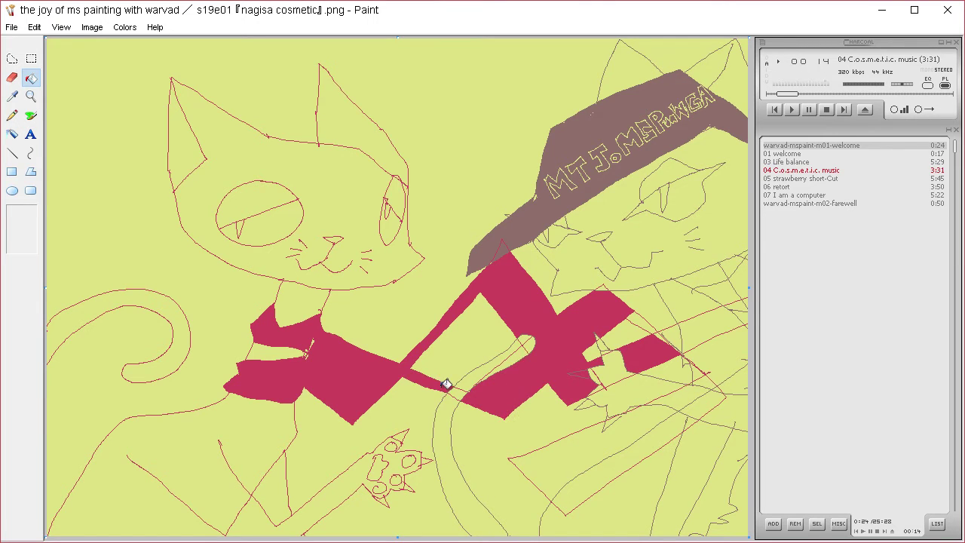
left_click(665, 315)
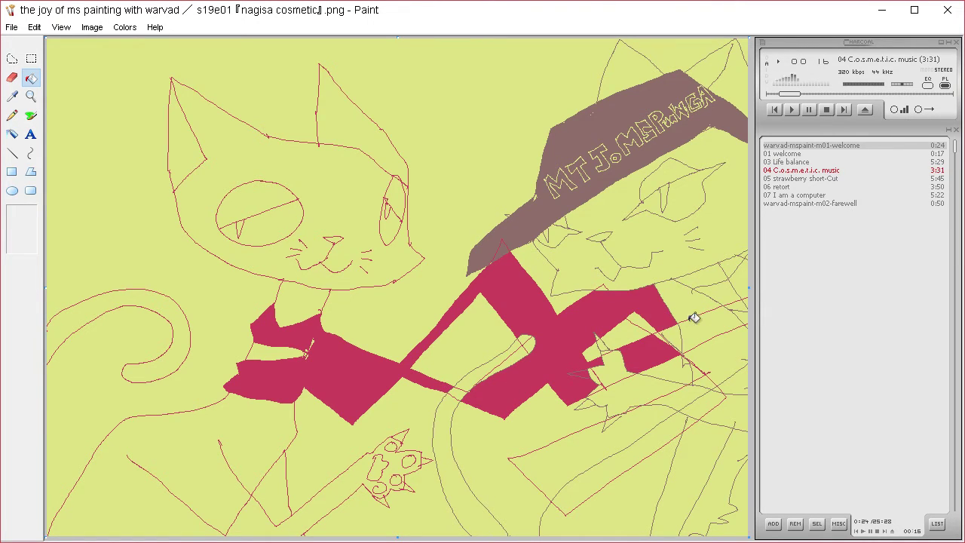
left_click(742, 314)
left_click(744, 304)
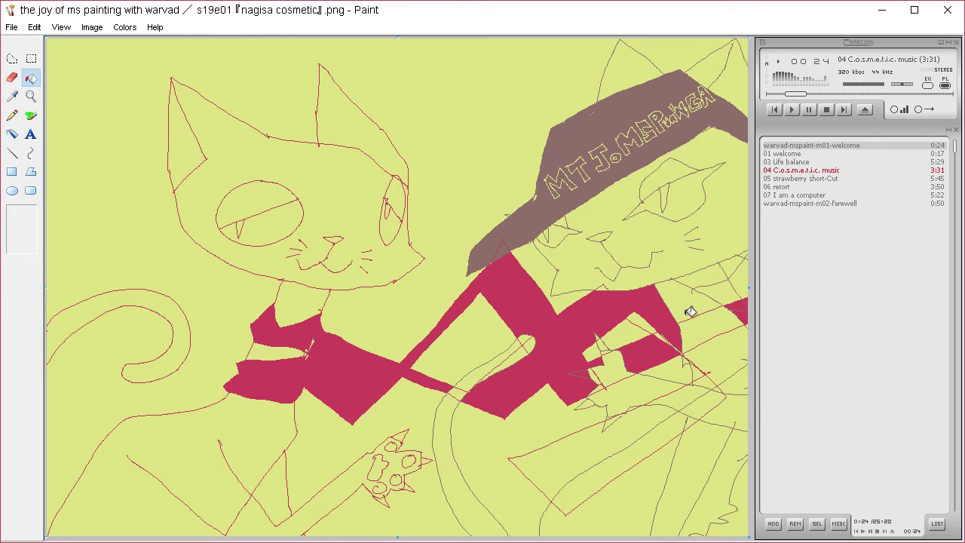
Sample the ribbon's crimson and fill the main pad and the upper toe pads of the first cat's raised paw.
left_click(12, 95)
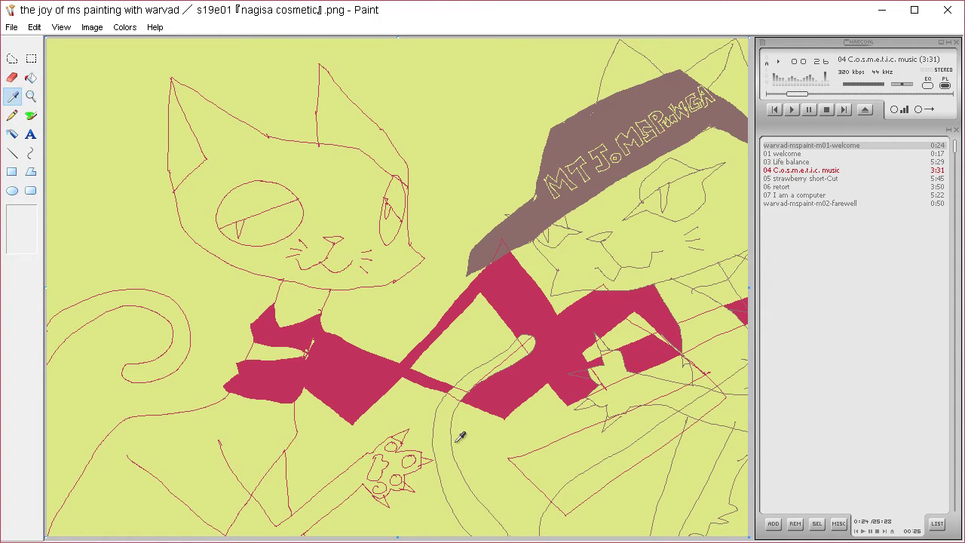
left_click(376, 374)
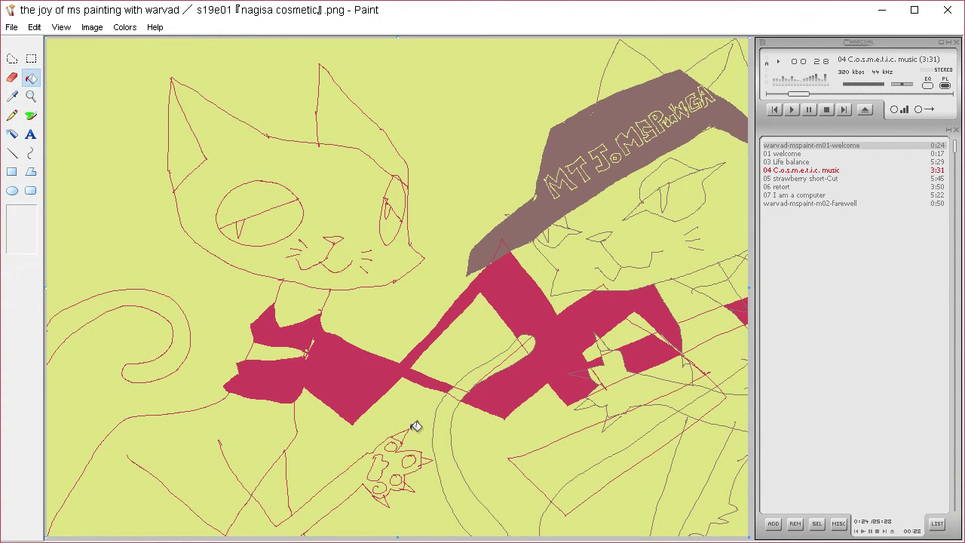
left_click(12, 114)
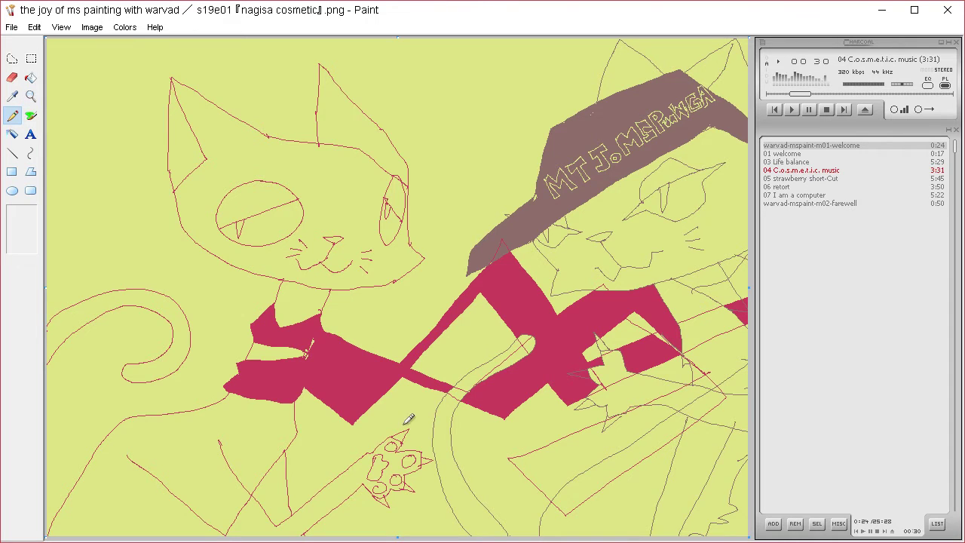
left_click(30, 77)
left_click(391, 447)
left_click(376, 467)
left_click(410, 460)
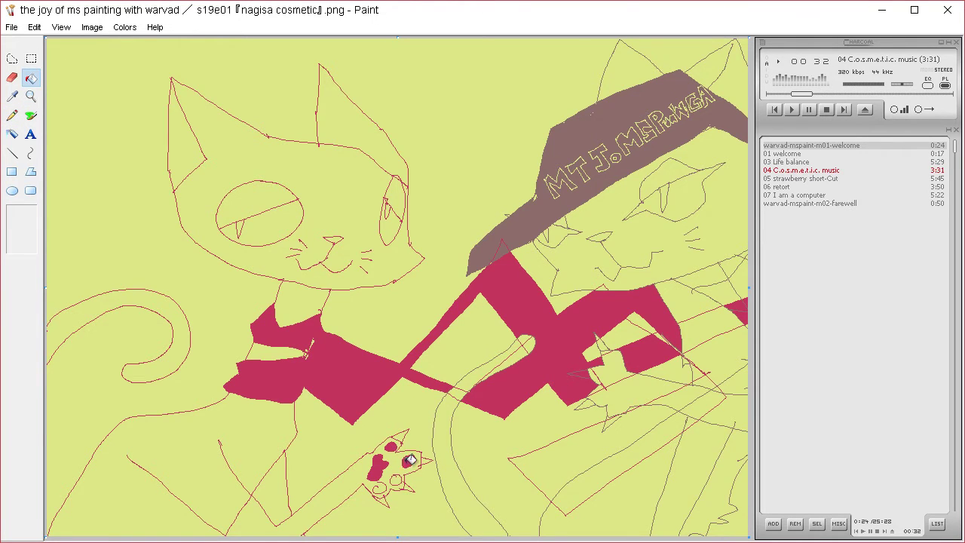
left_click(398, 479)
Close the gap in the paw's lowest toe pad outline and fill that pad with crimson.
left_click(389, 489)
key("ctrl+z")
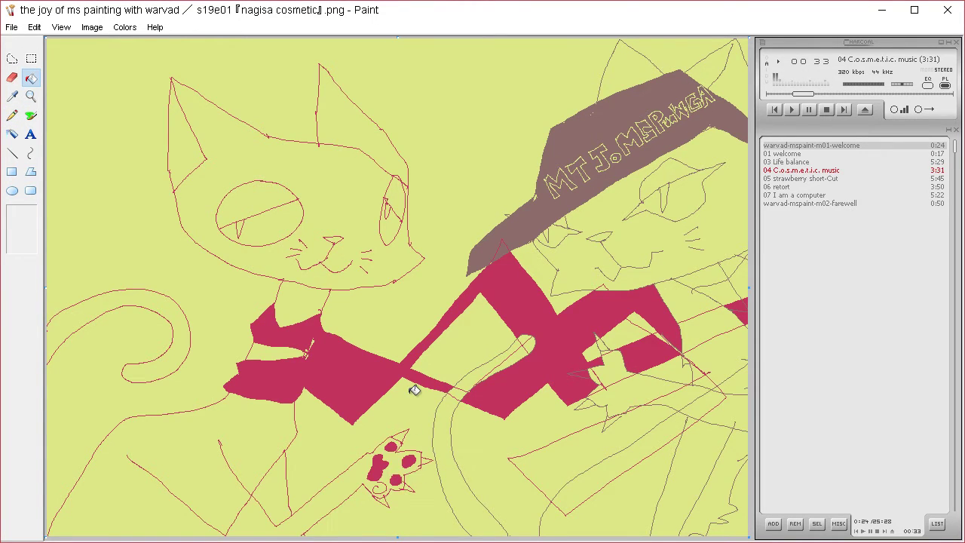
left_click(12, 116)
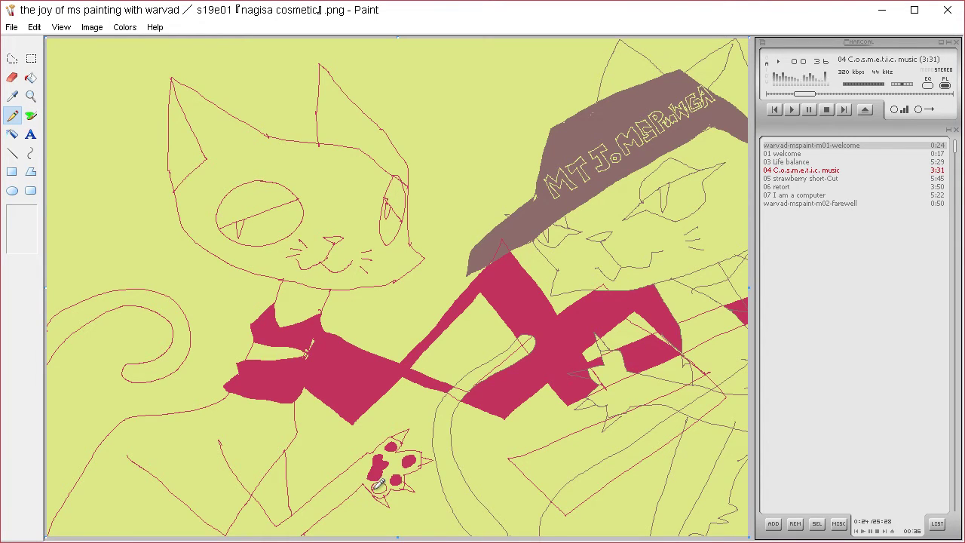
left_click(31, 78)
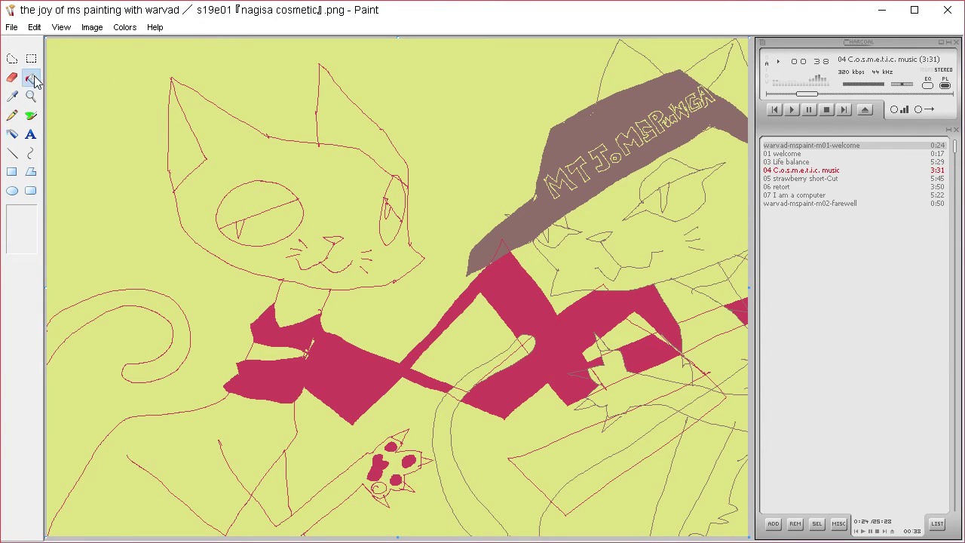
Set the drawing colour to near-white with luminosity 238 and draw an envelope outline with a flap over the first cat's raised paw.
left_click(12, 115)
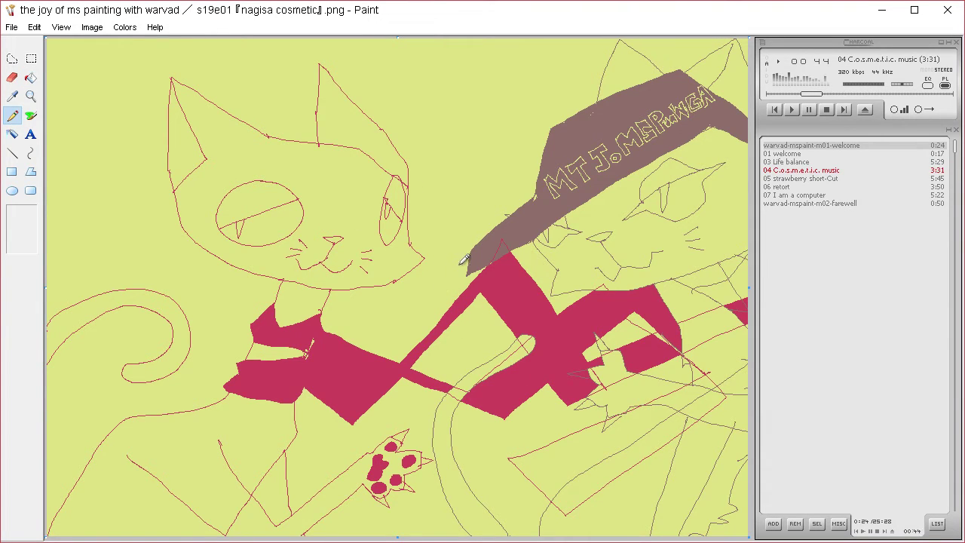
left_click(135, 27)
left_click(133, 43)
left_click(548, 362)
left_click_drag(725, 194, 726, 176)
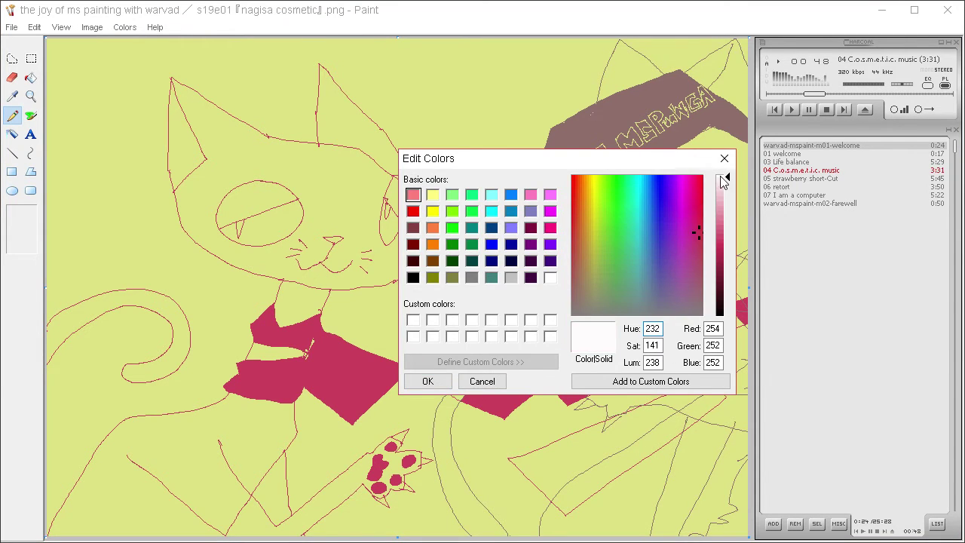
left_click(448, 379)
mouse_move(357, 425)
left_mouse_down()
mouse_move(366, 463)
mouse_move(447, 470)
mouse_move(460, 467)
mouse_move(465, 407)
mouse_move(359, 422)
mouse_move(421, 438)
mouse_move(456, 414)
left_mouse_up()
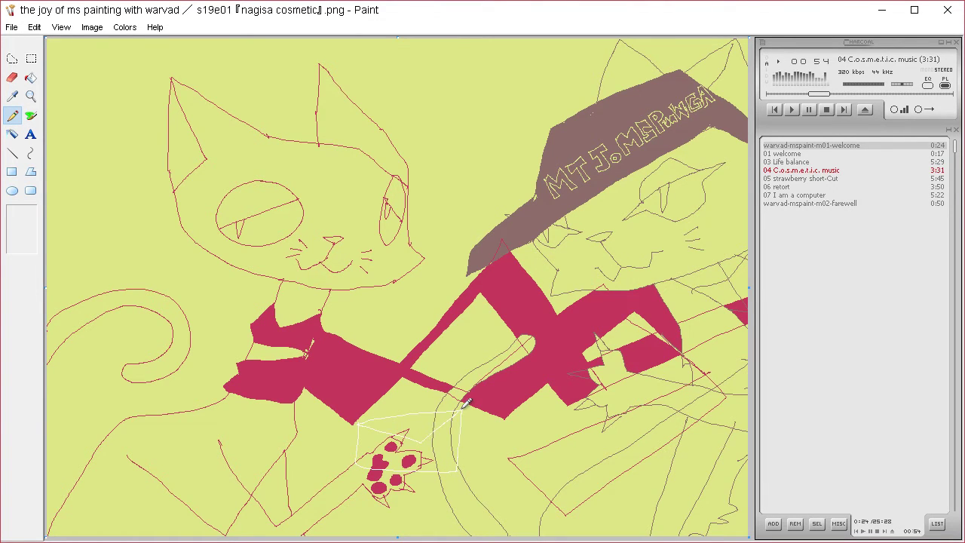
Fill every section of the envelope with near-white, including the tail strips, claws and paw pads inside it.
left_click(30, 77)
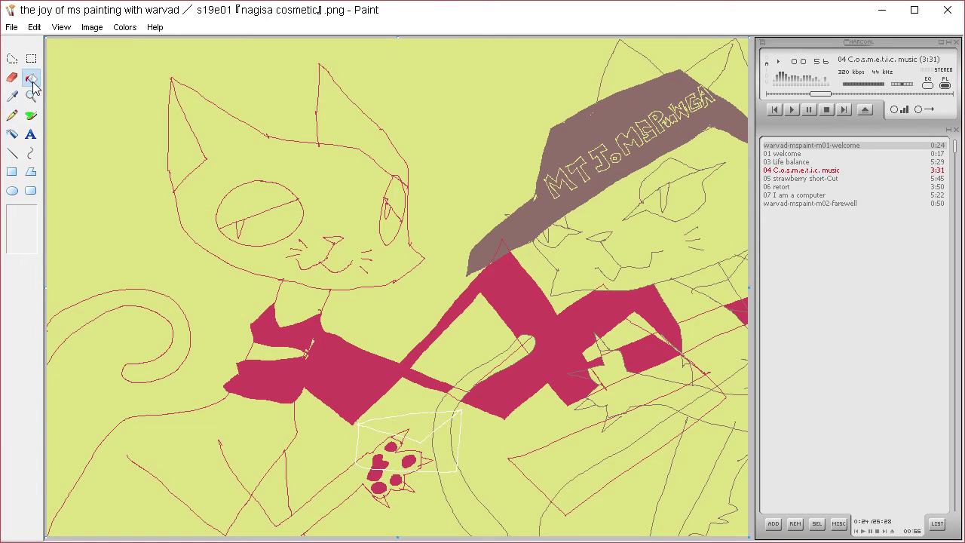
left_click(420, 419)
left_click(455, 419)
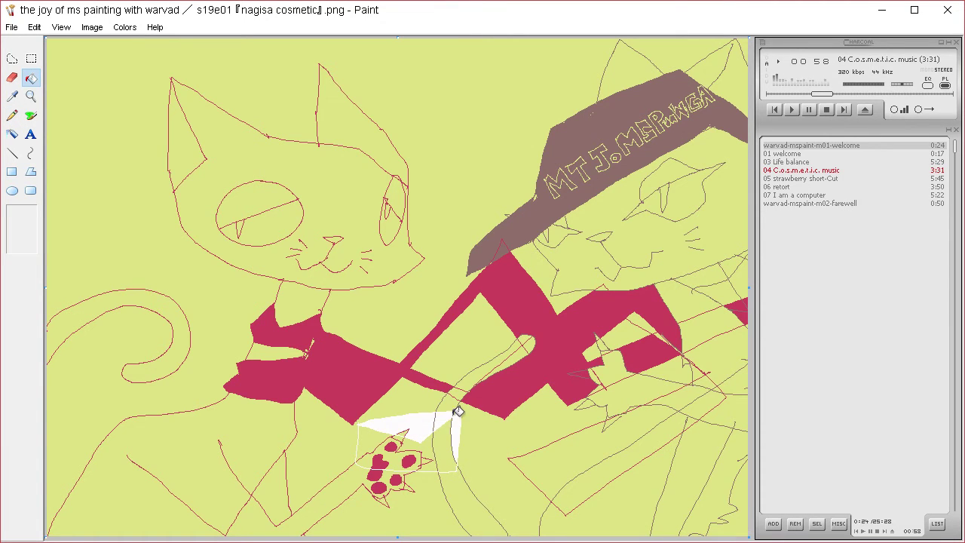
left_click(442, 443)
left_click(420, 443)
left_click(408, 459)
left_click(401, 454)
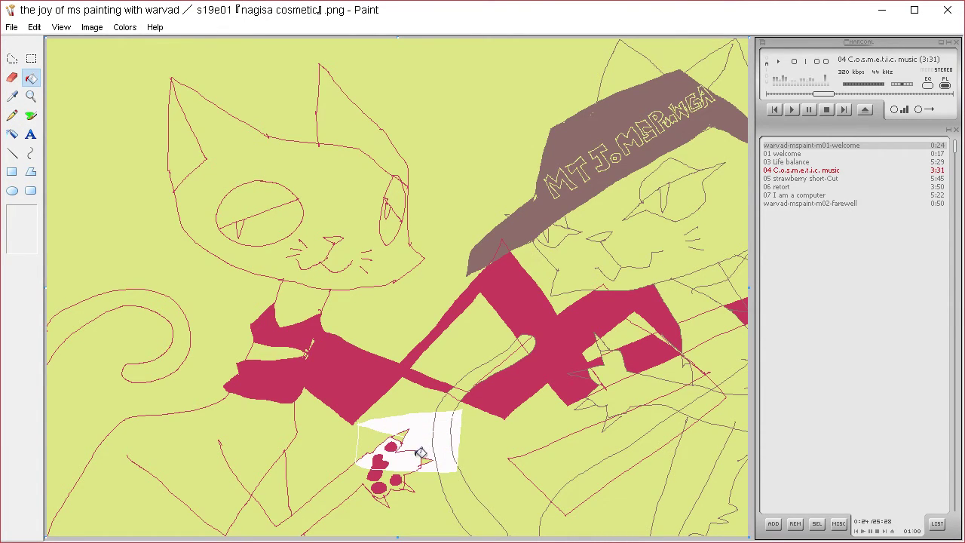
left_click(427, 457)
left_click(379, 460)
left_click(390, 447)
left_click(380, 441)
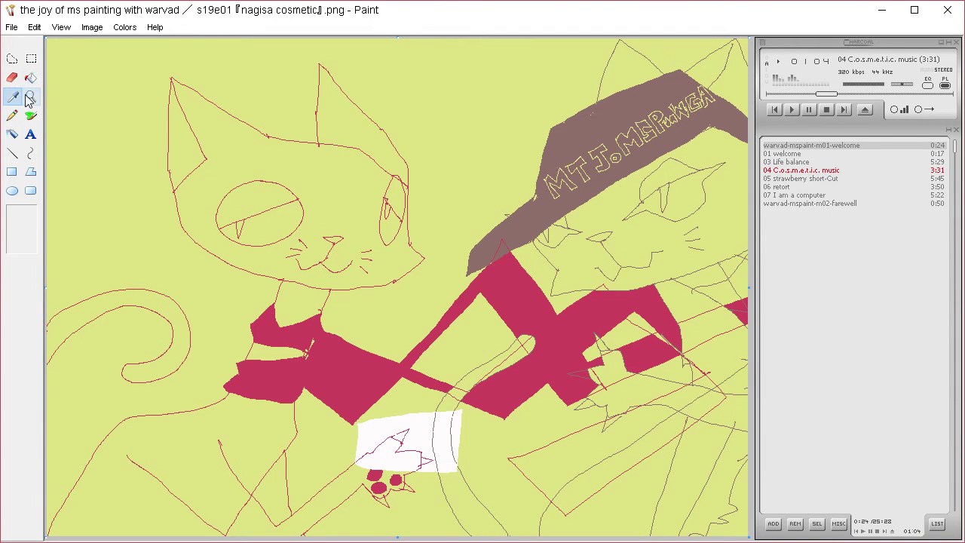
Outline the envelope and its flap in crimson and draw a jagged seal at the flap's tip.
left_click(19, 119)
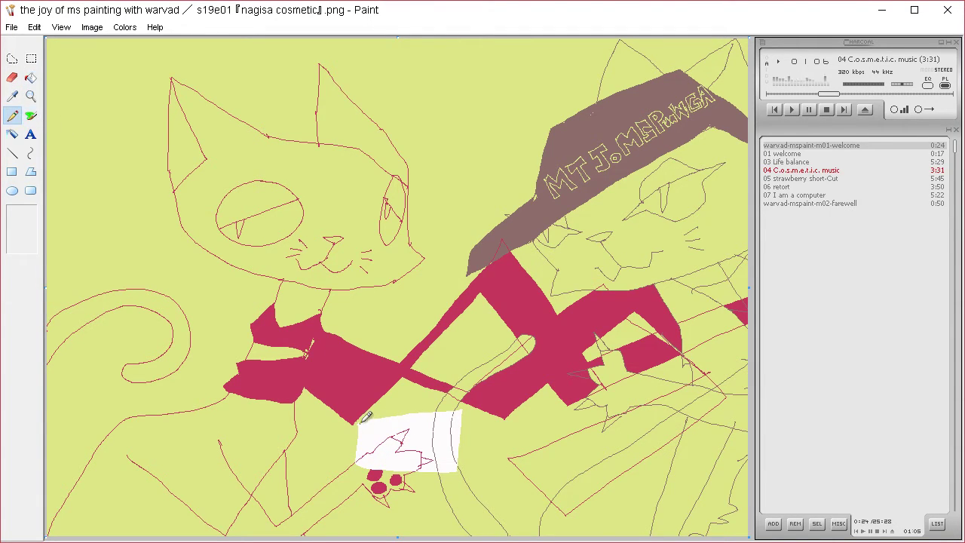
left_click_drag(381, 451, 464, 406)
mouse_move(360, 419)
left_mouse_down()
mouse_move(362, 465)
mouse_move(460, 468)
mouse_move(459, 403)
left_mouse_up()
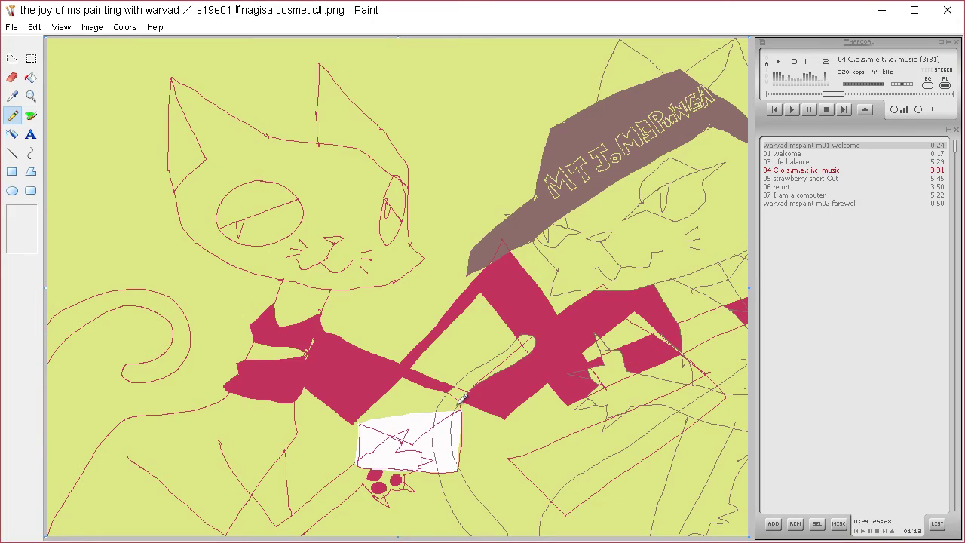
mouse_move(416, 442)
left_mouse_down()
mouse_move(429, 453)
mouse_move(404, 451)
mouse_move(426, 427)
left_mouse_up()
left_click(31, 77)
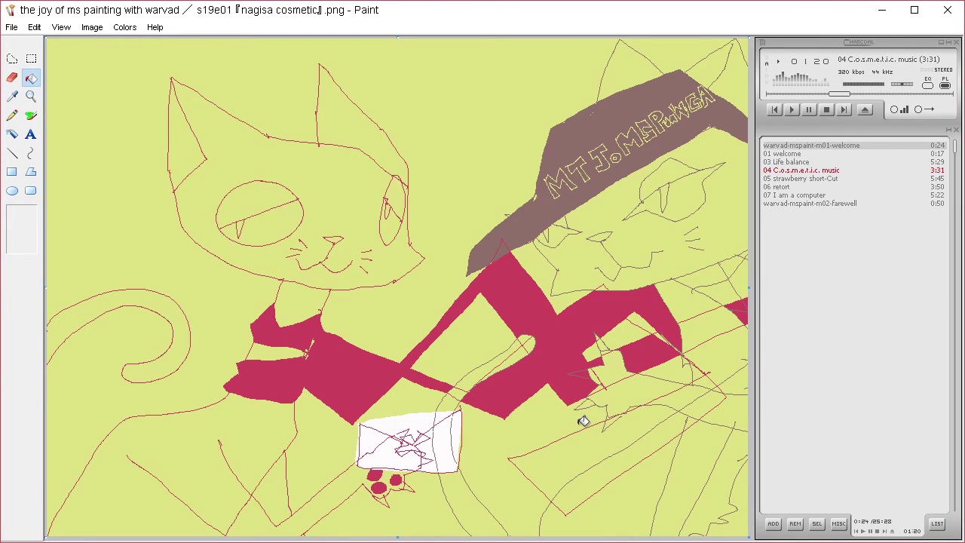
Sample the yellow-green background and draw a small bus with wheels and windows on the ribbon's first folded section.
left_click(14, 96)
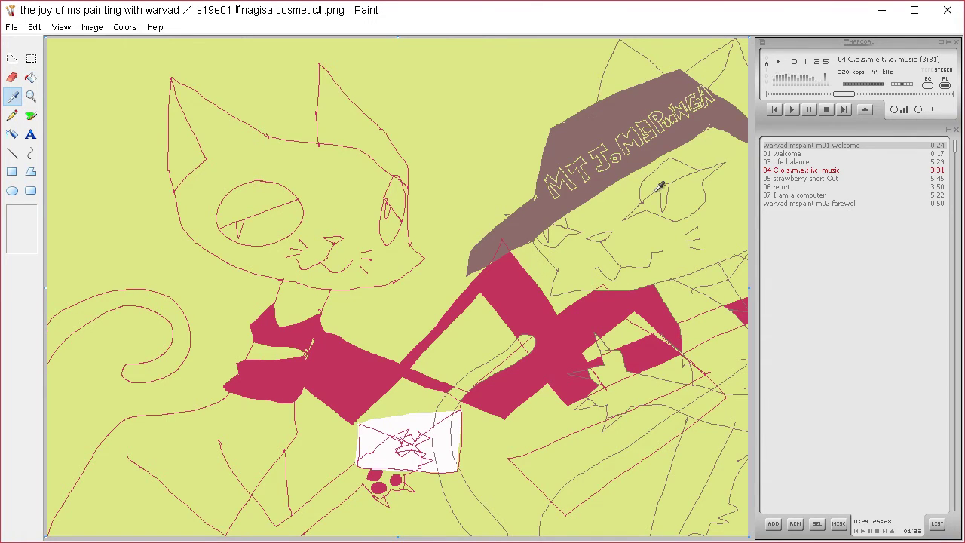
left_click(350, 377)
left_click(12, 115)
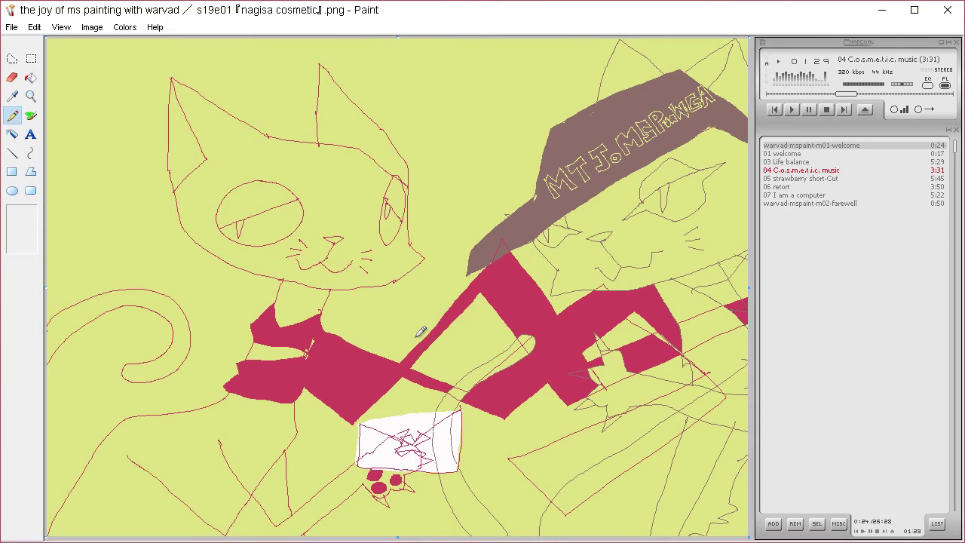
left_click(12, 97)
left_click(78, 113)
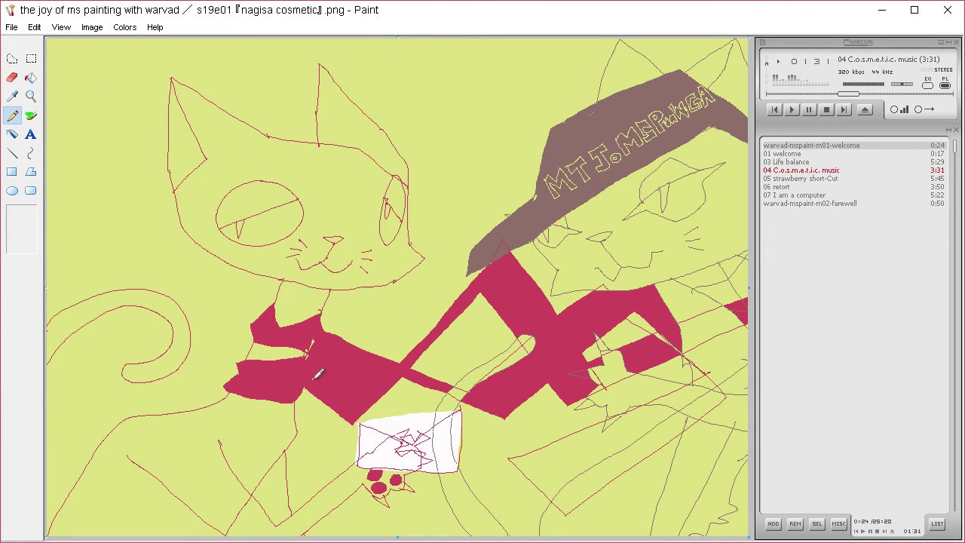
left_click_drag(315, 378, 360, 395)
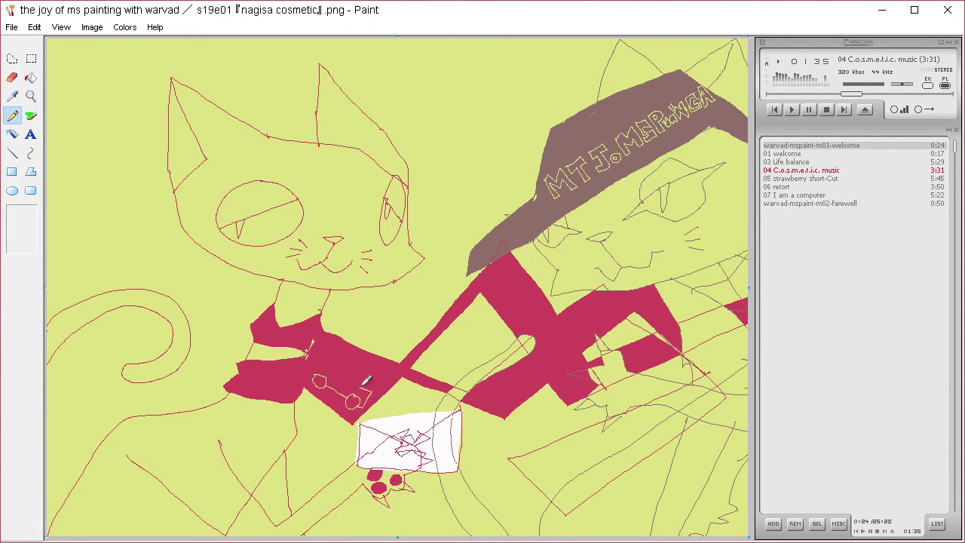
key("ctrl+z")
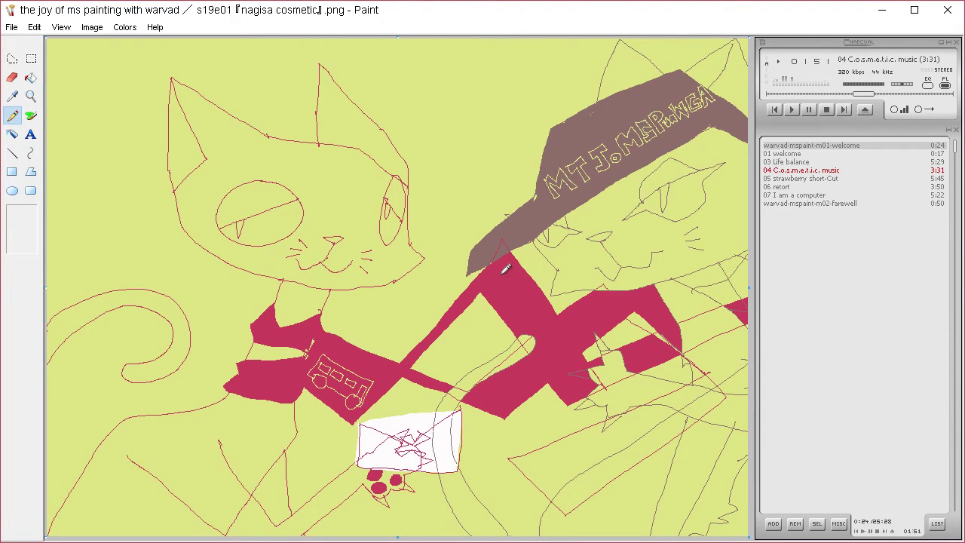
left_click(13, 96)
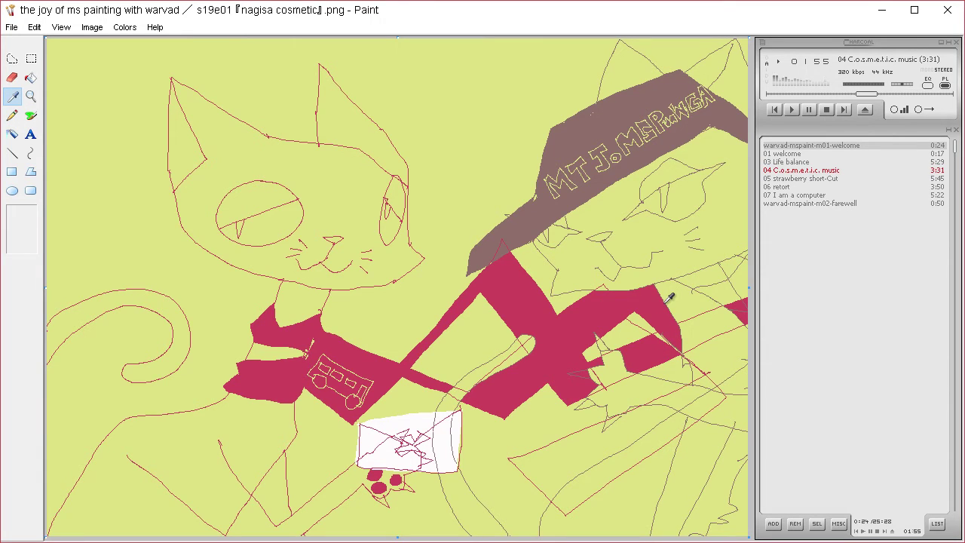
left_click(124, 27)
left_click(133, 40)
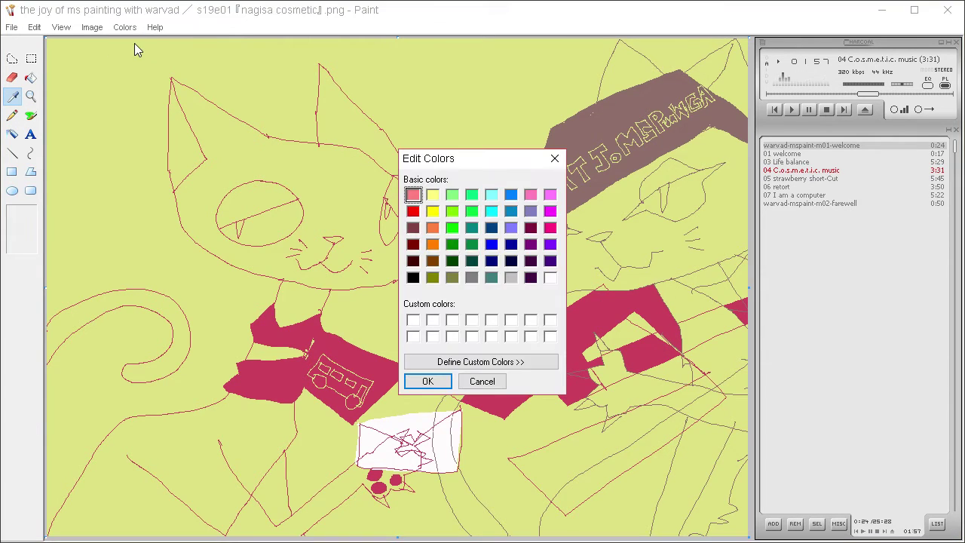
left_click(482, 382)
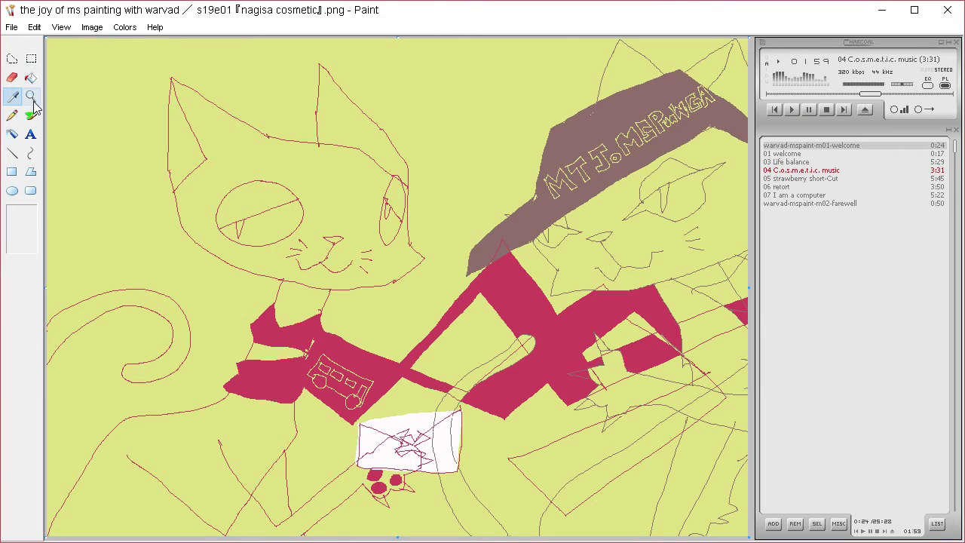
left_click(408, 418)
left_click(33, 78)
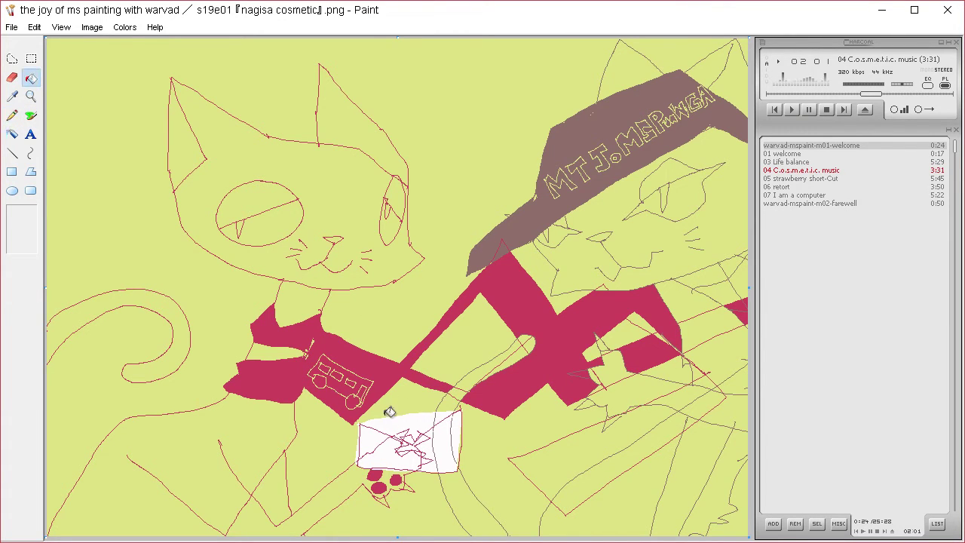
Sample the ribbon's crimson and redraw the envelope's upper edge.
left_click(12, 96)
left_click(347, 331)
left_click(13, 116)
left_click_drag(363, 421, 467, 405)
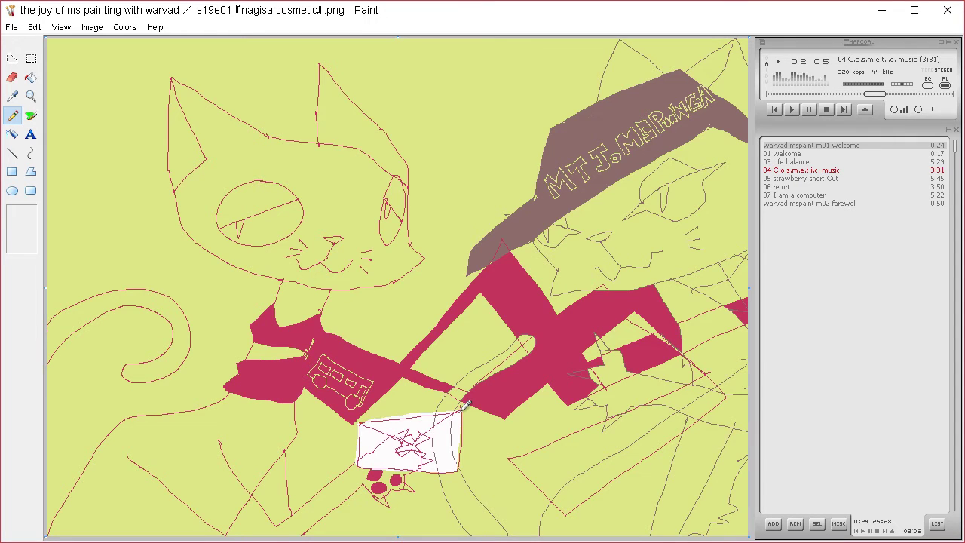
Sample the envelope's white and fill the upper halves of the first cat's two eyes.
left_click(12, 97)
left_click(420, 419)
left_click(31, 78)
left_click(270, 195)
left_click(398, 198)
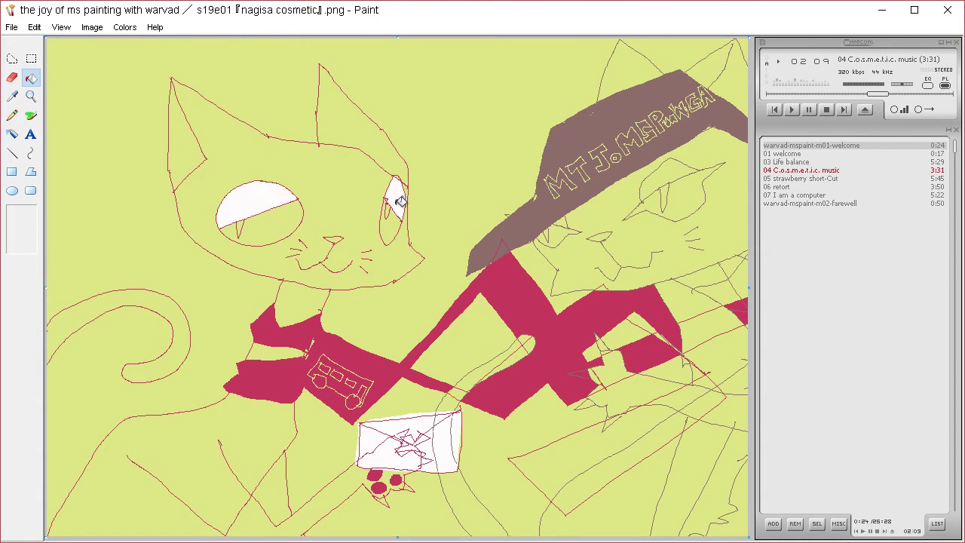
Sample the yellow-green background and draw a spiky sun on the first cat's lower neck band.
left_click(12, 96)
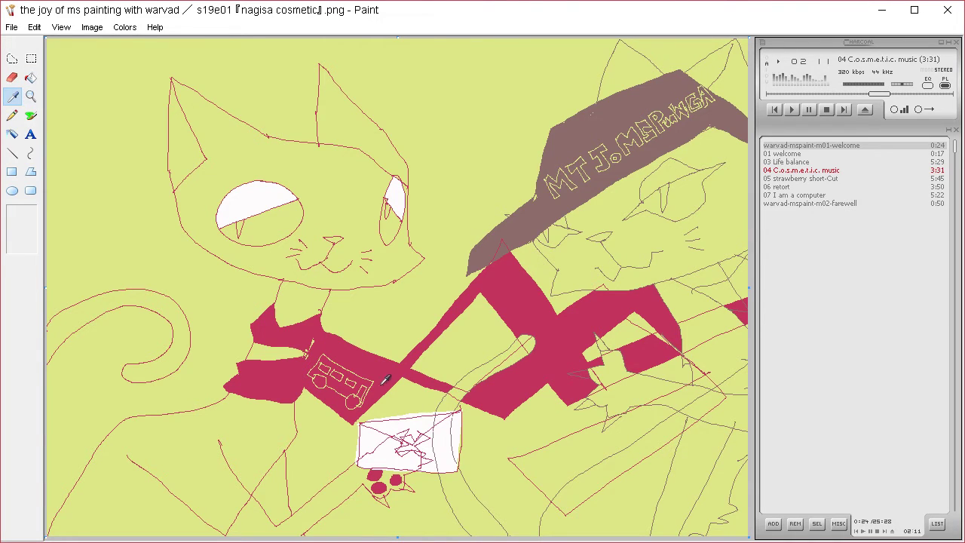
left_click(420, 307)
left_click(20, 117)
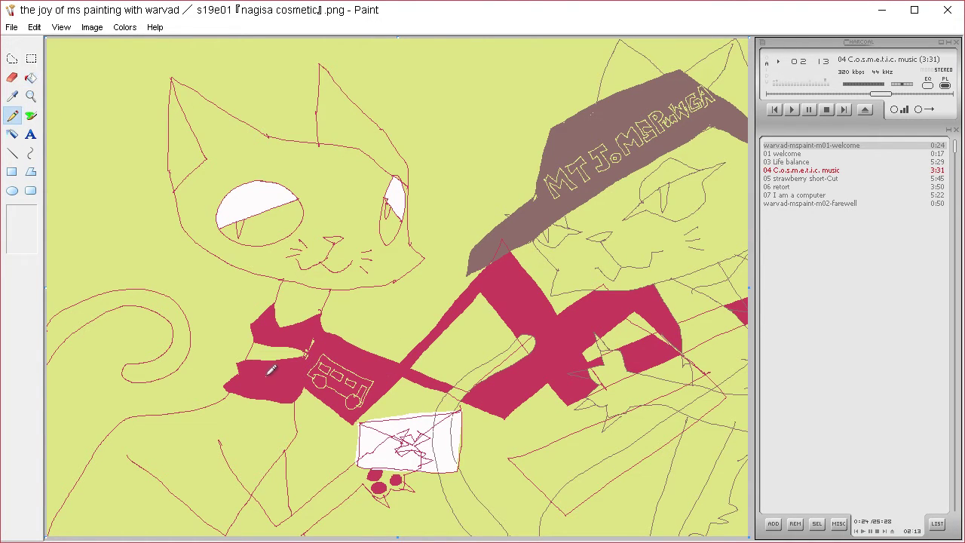
left_click_drag(267, 374, 269, 375)
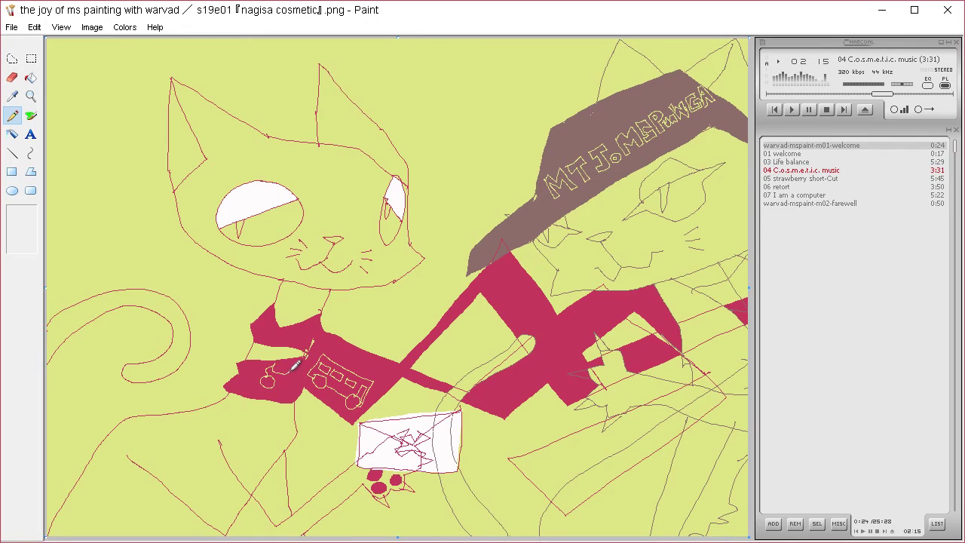
left_click_drag(279, 389, 251, 385)
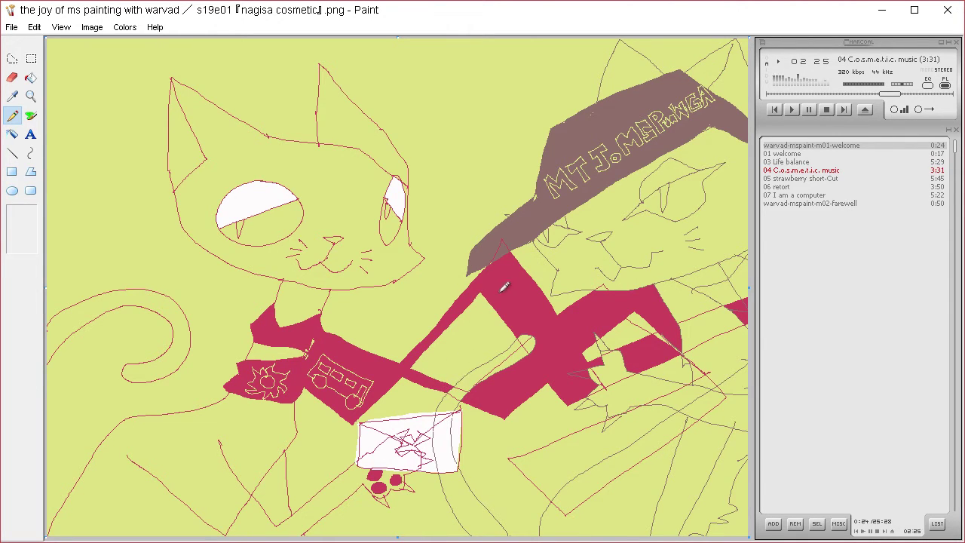
Draw a long ladder down the ribbon section below the cap's brim and a segmented ball on the band beside it in yellow-green.
left_click_drag(503, 289, 592, 388)
mouse_move(519, 265)
left_mouse_down()
mouse_move(595, 375)
mouse_move(519, 270)
mouse_move(505, 285)
mouse_move(587, 379)
left_mouse_up()
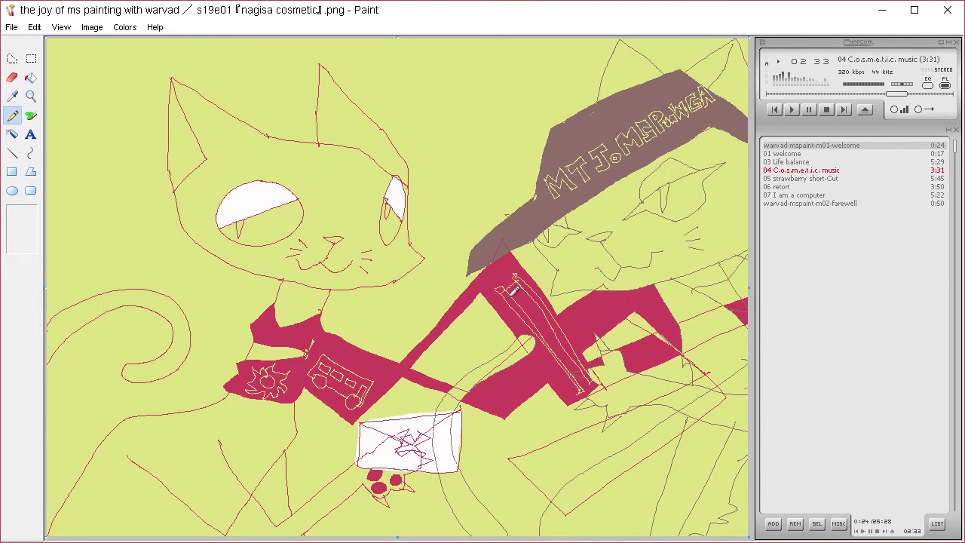
left_click_drag(540, 294, 535, 309)
left_click_drag(581, 310, 602, 304)
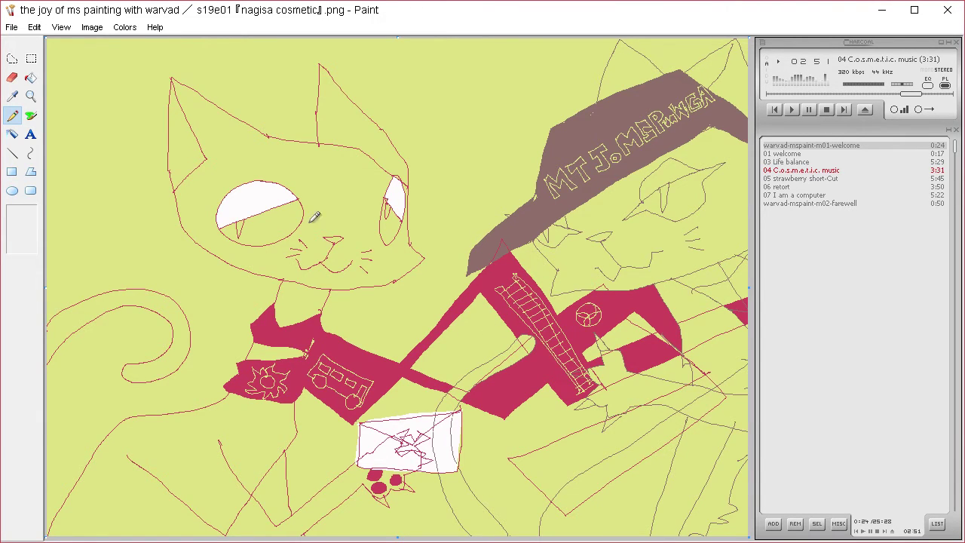
left_click(12, 96)
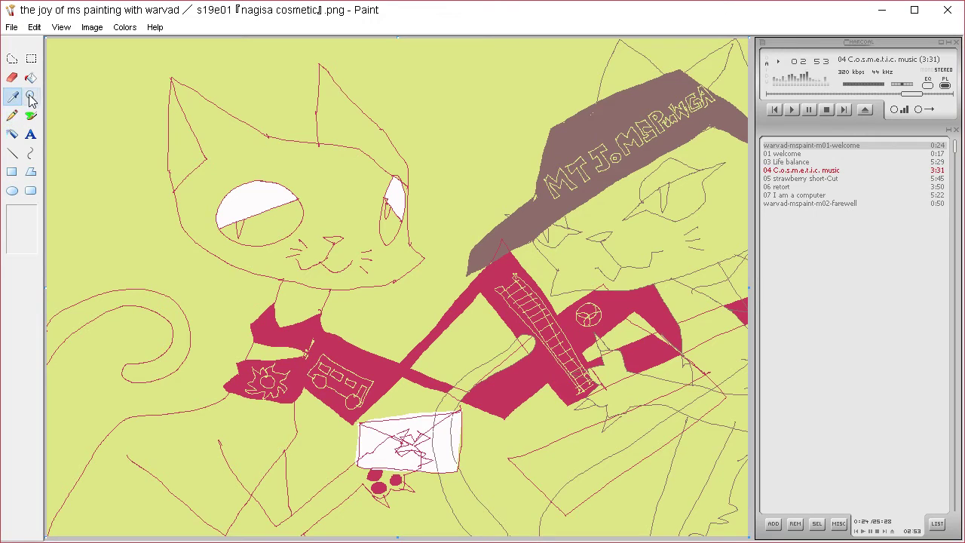
Undo the seams inside the ball beside the ladder and redraw them as short curved lines.
left_click(624, 313)
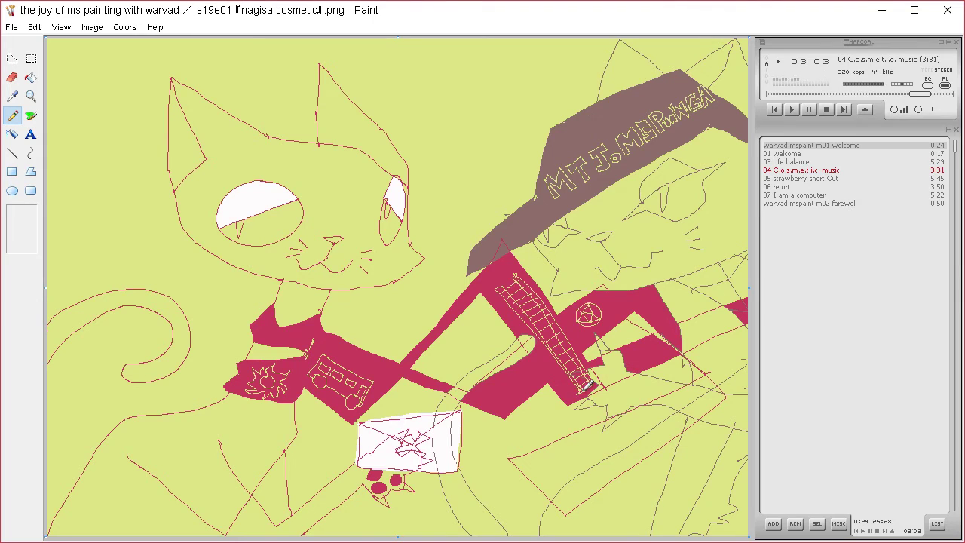
key("ctrl+z")
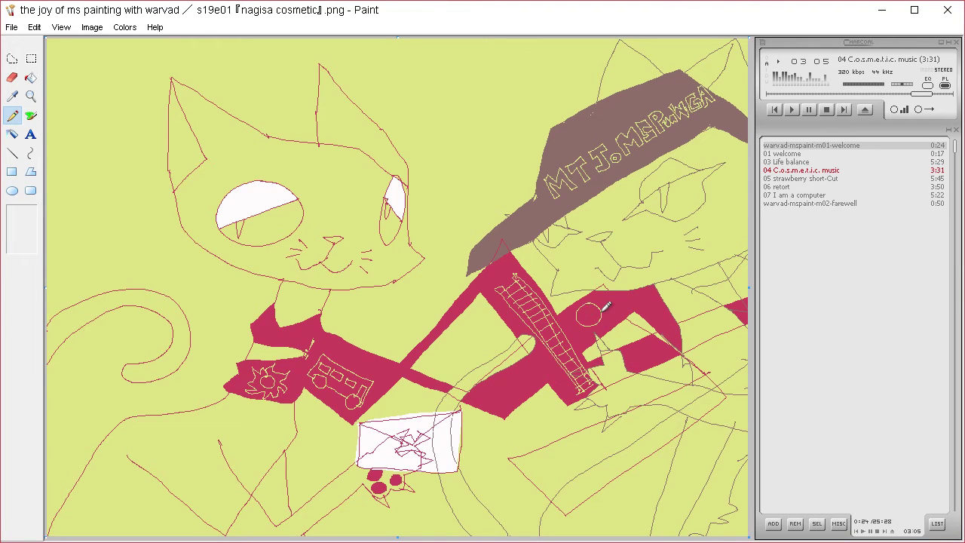
left_click_drag(584, 313, 593, 312)
left_click(12, 95)
left_click(30, 77)
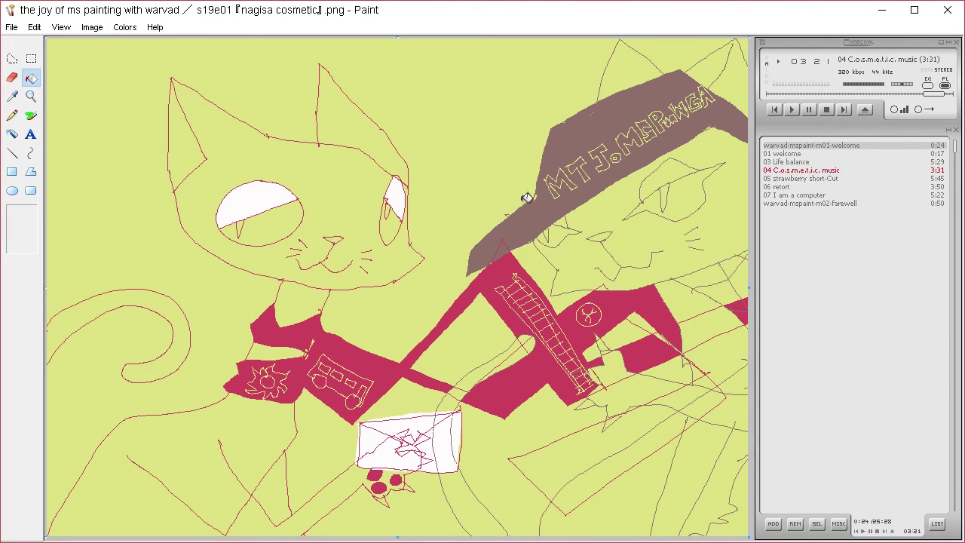
left_click(134, 27)
left_click(138, 43)
left_click(533, 362)
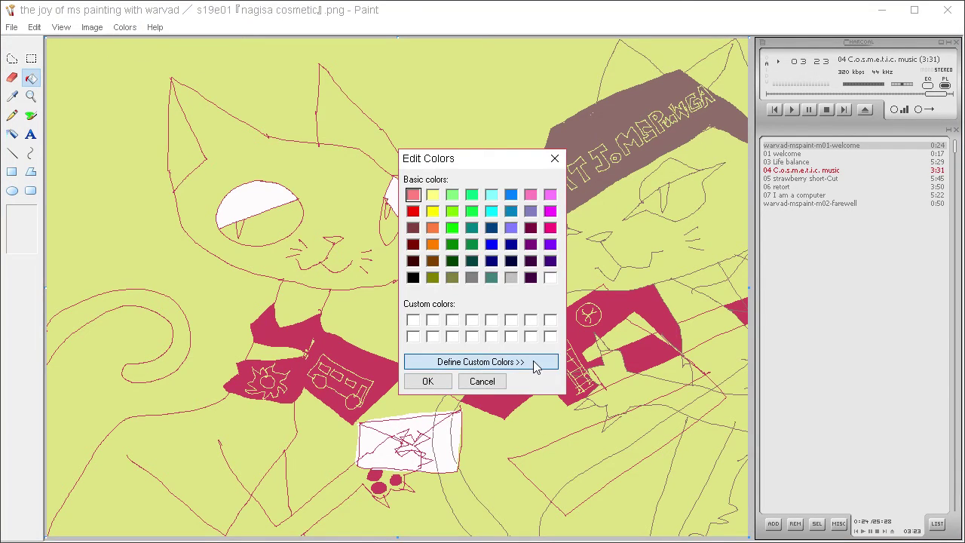
left_click(647, 289)
left_click_drag(647, 289, 650, 197)
left_click_drag(727, 226, 727, 202)
left_click(588, 246)
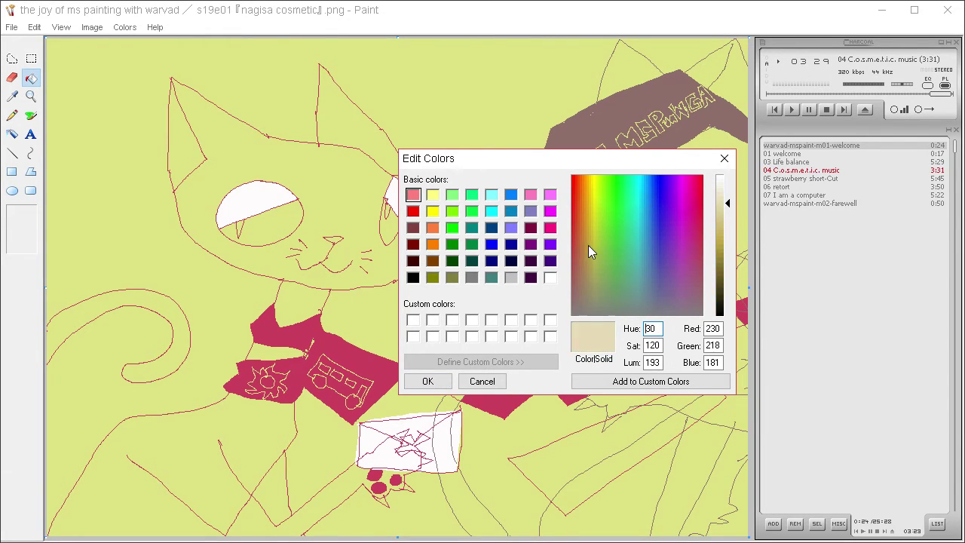
left_click(482, 381)
left_click(12, 96)
left_click(12, 115)
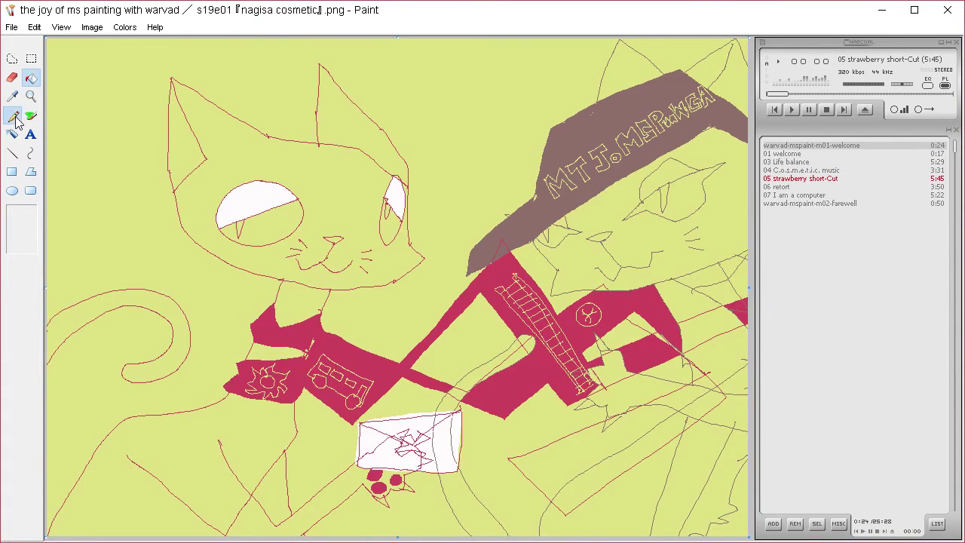
left_click(34, 59)
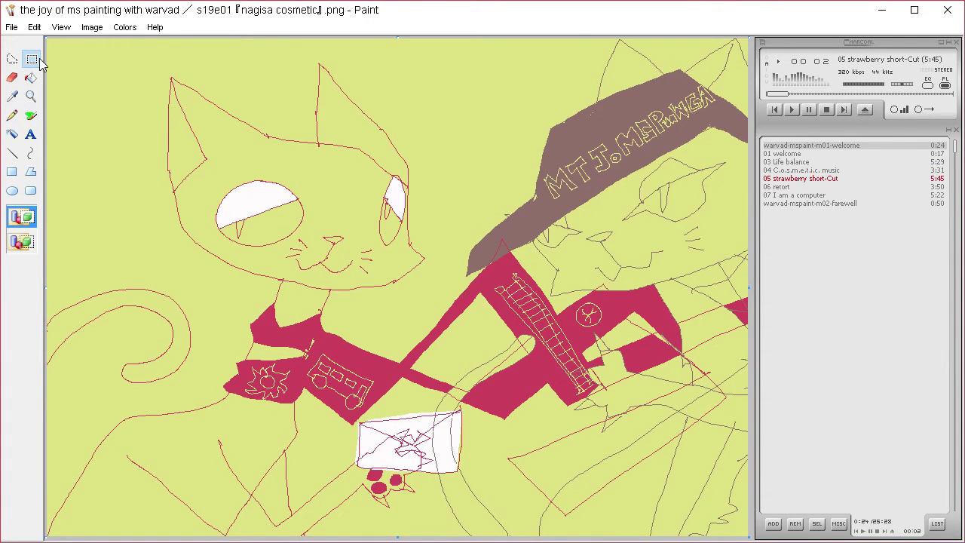
Sample the cap's grey-brown and fill the claws of the second cat's paw around the lower ribbon, closing any outline gaps.
left_click(36, 78)
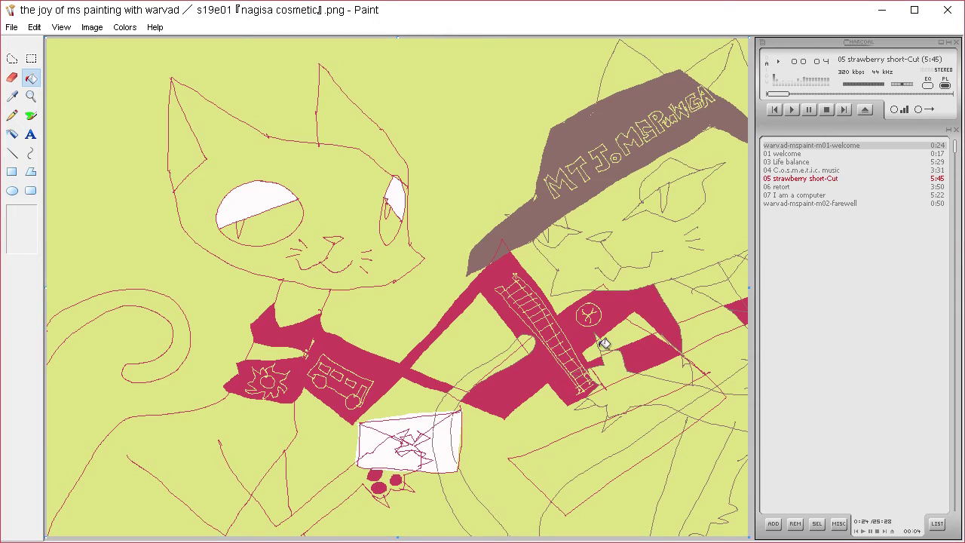
left_click(18, 96)
left_click(596, 122)
left_click(602, 343)
left_click(589, 404)
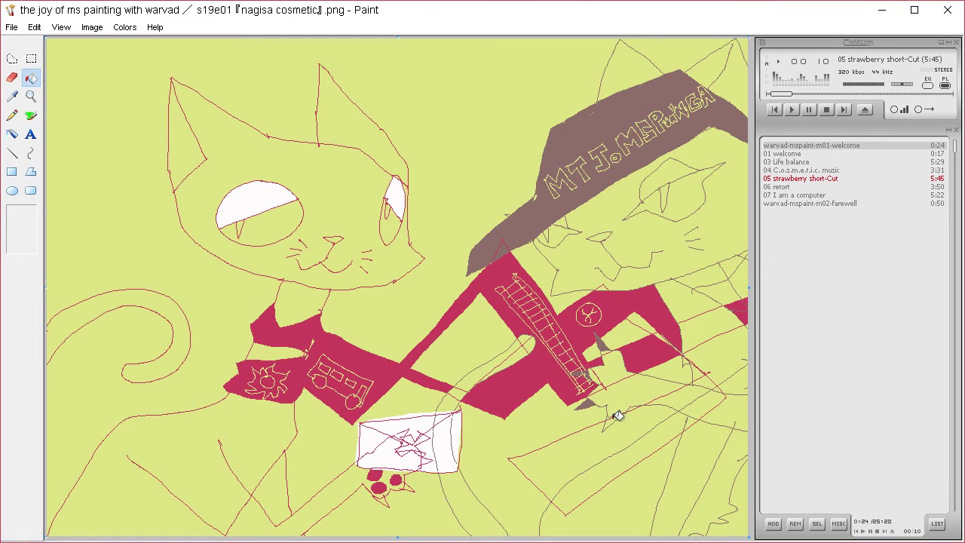
left_click(12, 115)
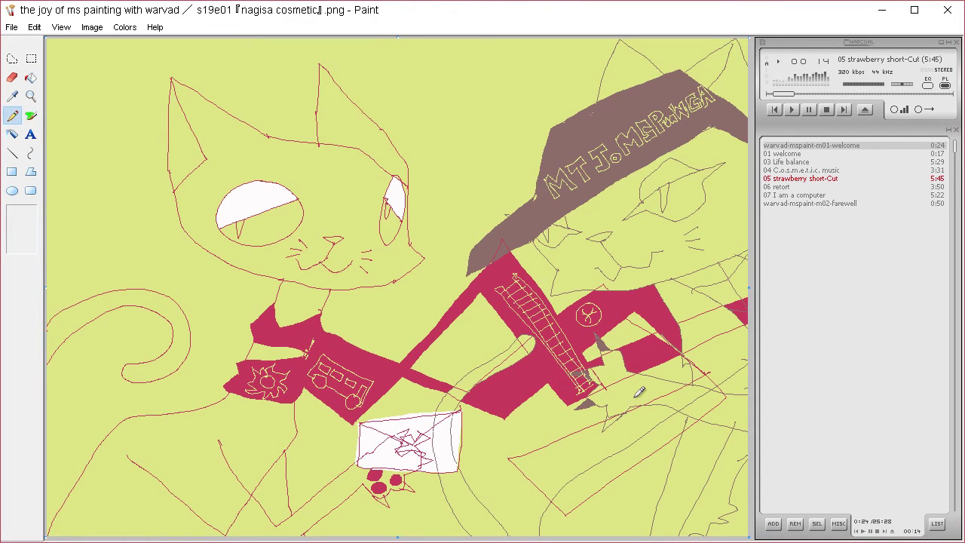
left_click(30, 78)
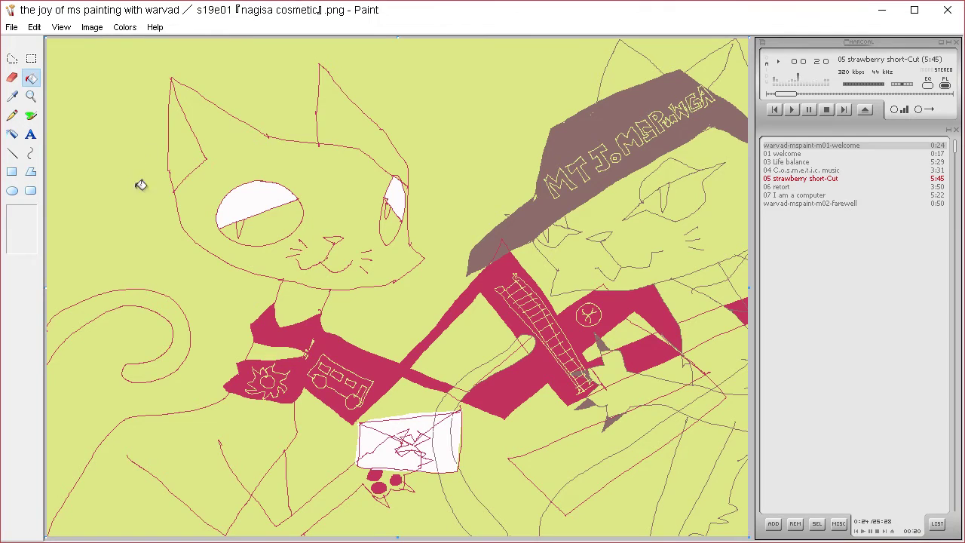
Sample the white of the first cat's eye and draw spiky fur tufts along the inner edges of both ears.
left_click(21, 98)
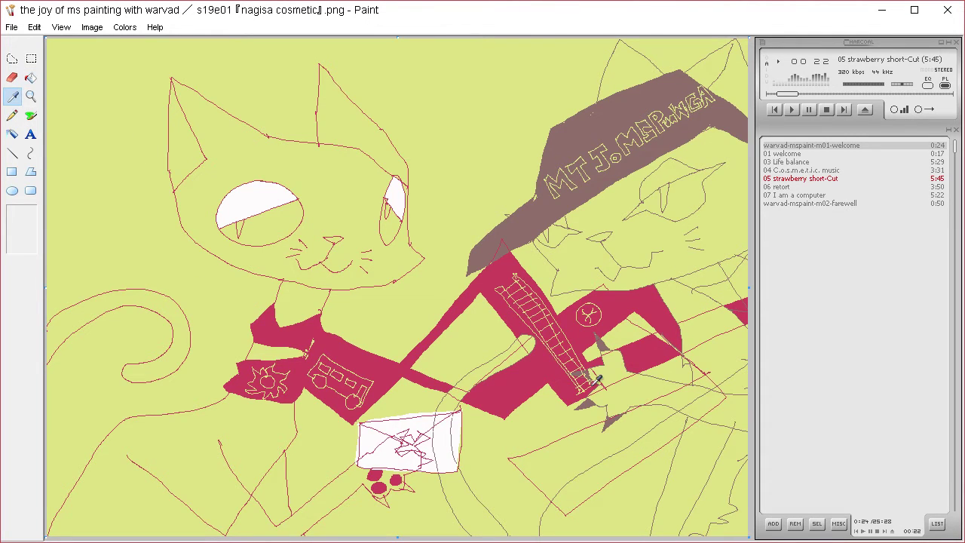
left_click(519, 252)
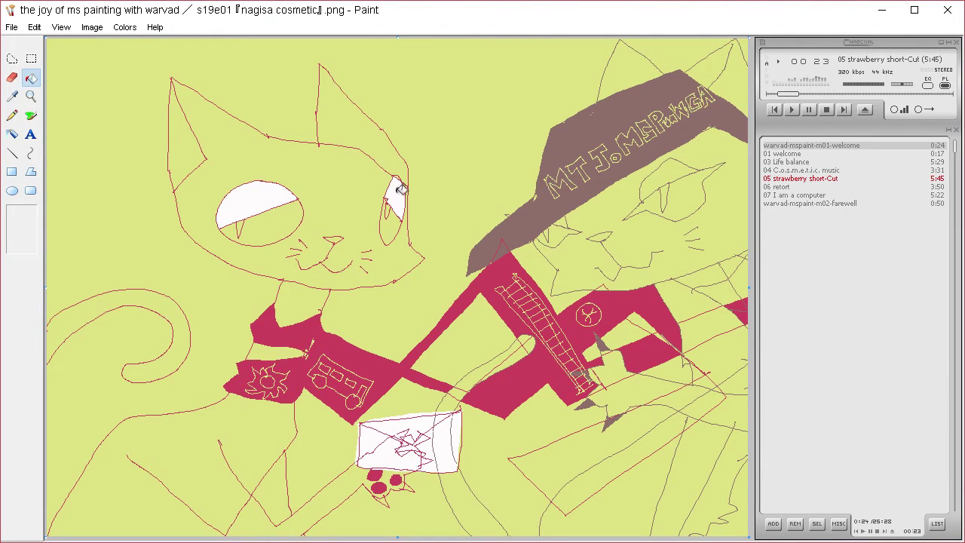
left_click(12, 96)
left_click(273, 204)
left_click(12, 114)
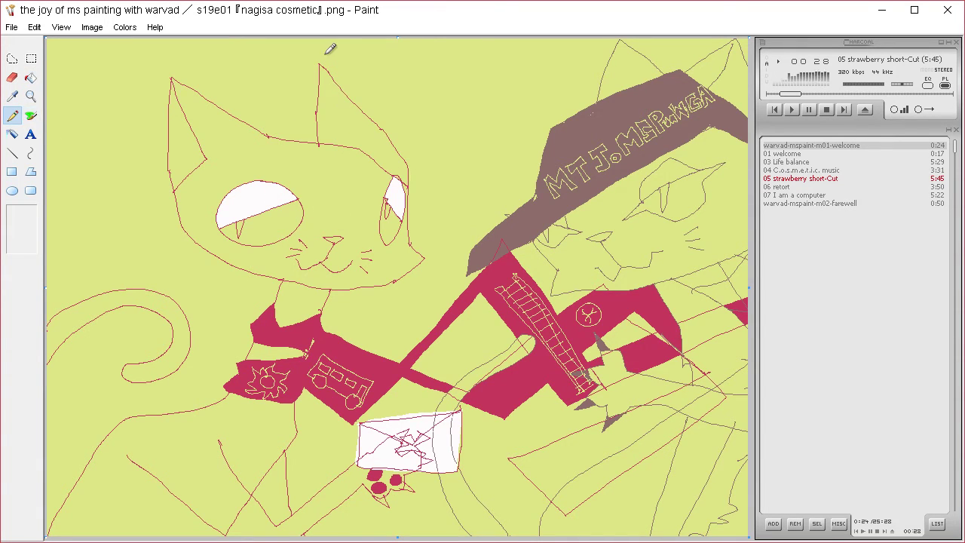
mouse_move(218, 101)
left_mouse_down()
mouse_move(253, 125)
mouse_move(246, 151)
mouse_move(267, 138)
left_mouse_up()
mouse_move(323, 94)
left_mouse_down()
mouse_move(342, 113)
mouse_move(318, 116)
mouse_move(343, 126)
mouse_move(319, 129)
left_mouse_up()
Fill the spiky tufts on both of the first cat's ears with white, undoing any fill that spills over the ear.
left_click(30, 78)
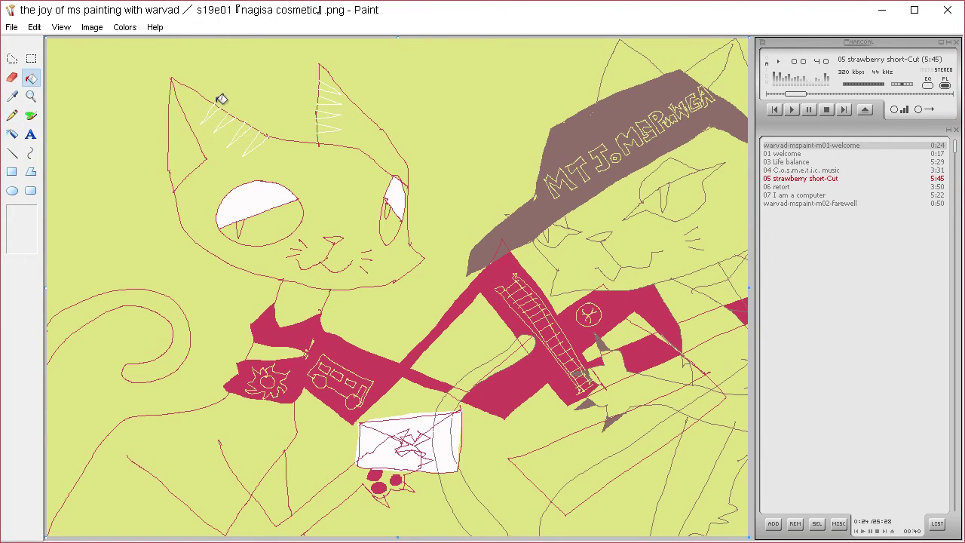
left_click(213, 110)
left_click(228, 117)
left_click(243, 128)
left_click(259, 137)
left_click(328, 124)
left_click(327, 109)
left_click(330, 95)
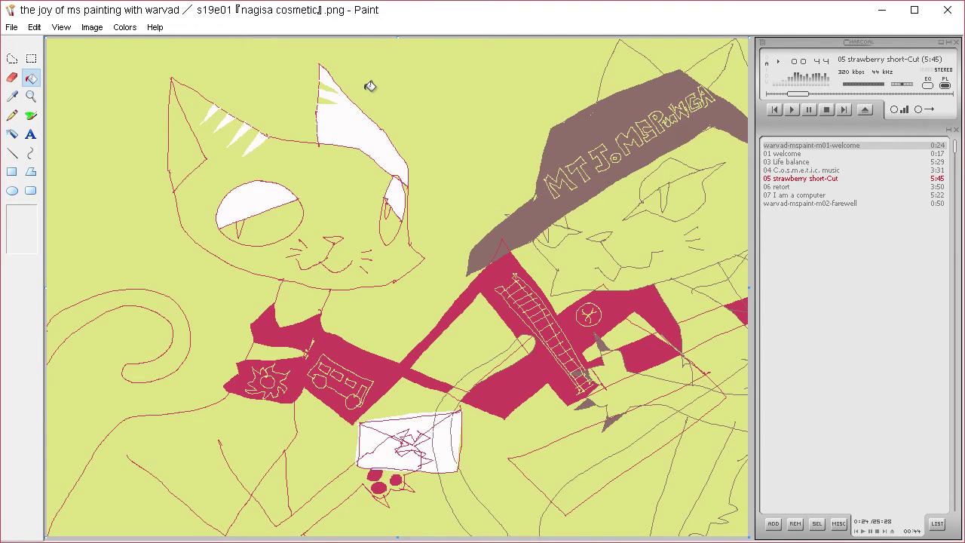
key("ctrl+z")
left_click(325, 97)
left_click(327, 81)
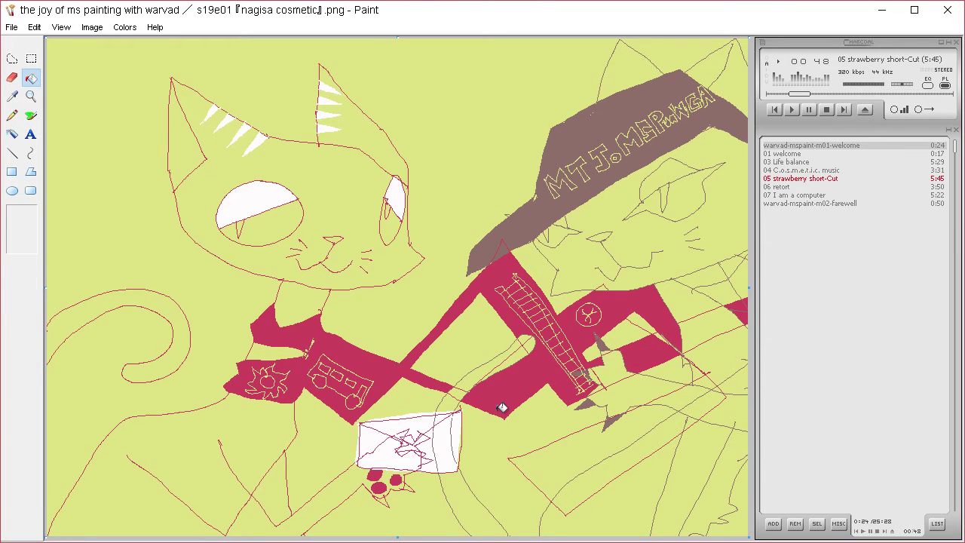
Sample the first cat's crimson outline and draw three small envelopes in the background behind its head, one with a stamp and address lines.
left_click(12, 96)
left_click(151, 133)
left_click(14, 116)
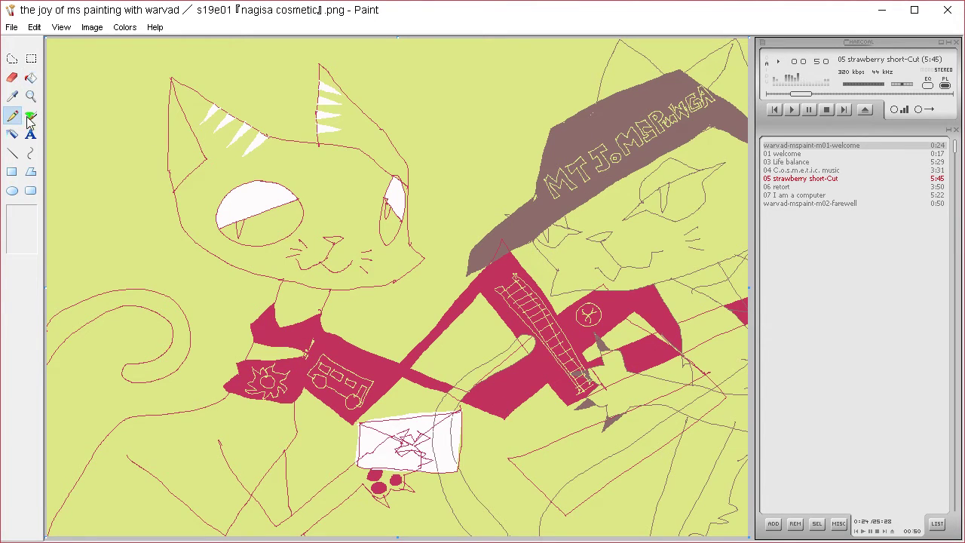
mouse_move(59, 113)
left_mouse_down()
mouse_move(72, 137)
mouse_move(136, 115)
mouse_move(89, 97)
mouse_move(58, 119)
mouse_move(104, 110)
mouse_move(119, 80)
left_mouse_up()
mouse_move(85, 178)
left_mouse_down()
mouse_move(111, 212)
mouse_move(125, 186)
mouse_move(80, 180)
mouse_move(93, 197)
mouse_move(127, 184)
left_mouse_up()
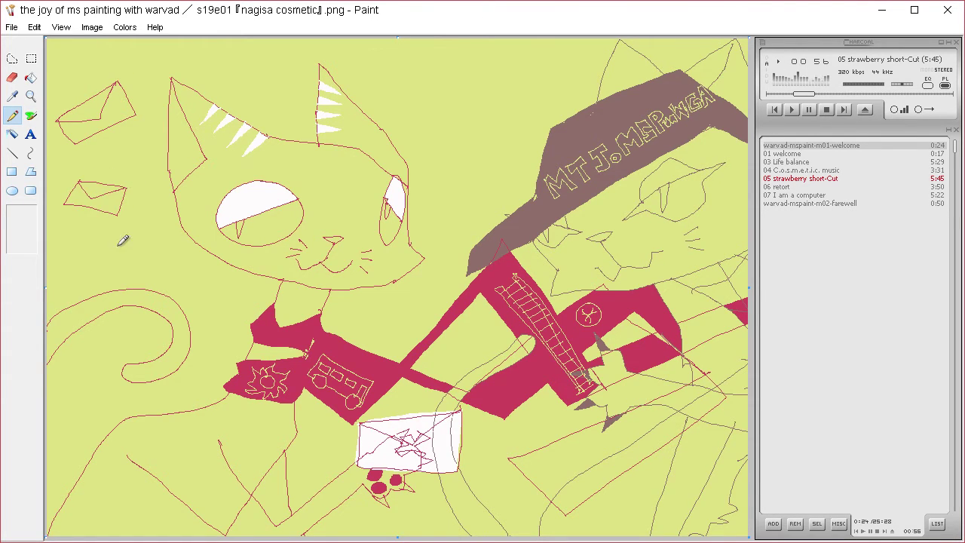
mouse_move(103, 236)
left_mouse_down()
mouse_move(130, 263)
mouse_move(160, 240)
mouse_move(163, 225)
mouse_move(117, 223)
left_mouse_up()
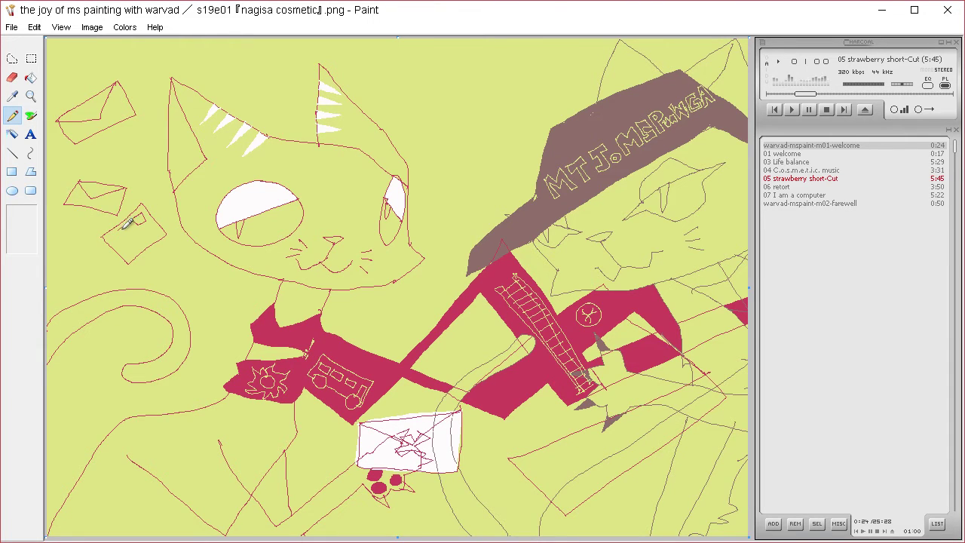
Draw two envelopes between the cats' heads, one on each side of the first cat's neck, and a large cropped one in the lower-left corner.
mouse_move(435, 89)
left_mouse_down()
mouse_move(469, 150)
mouse_move(504, 121)
mouse_move(444, 89)
mouse_move(504, 122)
left_mouse_up()
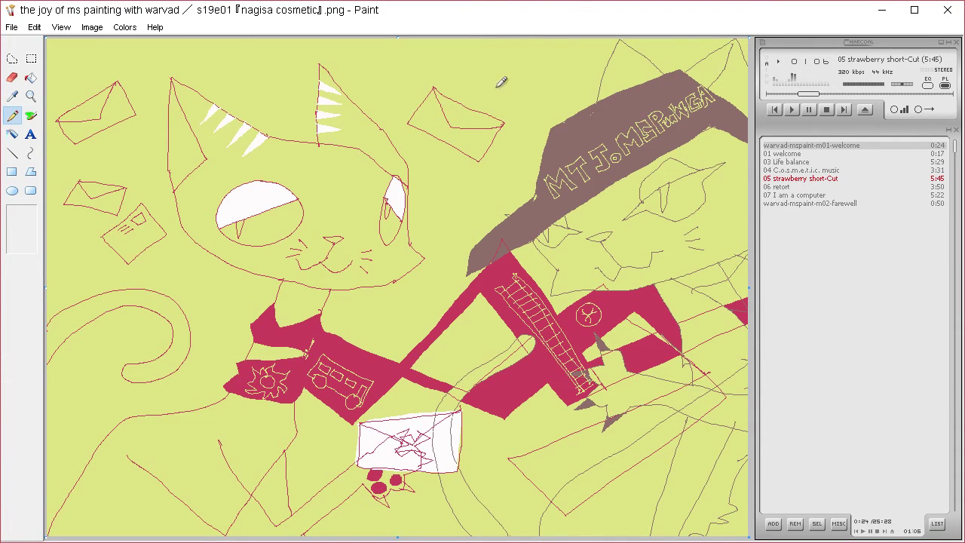
mouse_move(435, 176)
left_mouse_down()
mouse_move(469, 208)
mouse_move(524, 174)
mouse_move(503, 138)
mouse_move(436, 176)
mouse_move(491, 157)
mouse_move(495, 146)
mouse_move(508, 153)
mouse_move(504, 144)
mouse_move(465, 165)
mouse_move(504, 146)
left_mouse_up()
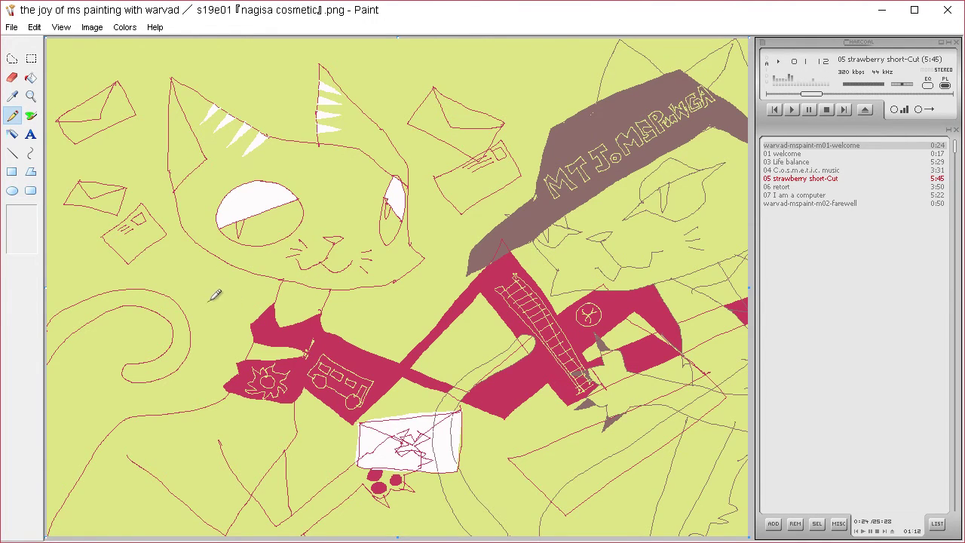
mouse_move(215, 294)
left_mouse_down()
mouse_move(223, 330)
mouse_move(241, 309)
mouse_move(212, 295)
mouse_move(230, 312)
left_mouse_up()
mouse_move(368, 304)
left_mouse_down()
mouse_move(384, 340)
mouse_move(429, 316)
mouse_move(420, 296)
mouse_move(408, 290)
mouse_move(366, 310)
mouse_move(405, 317)
mouse_move(418, 286)
left_mouse_up()
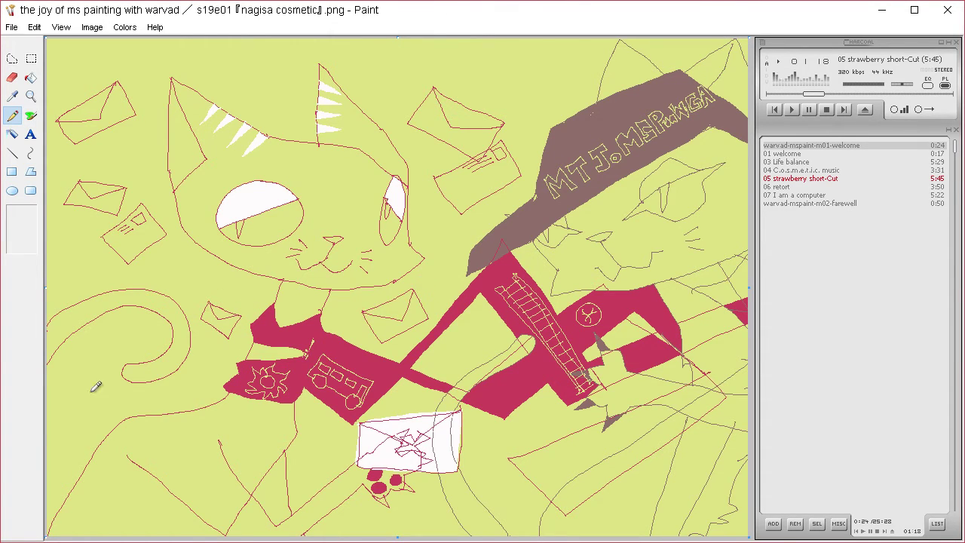
left_click_drag(45, 411, 184, 528)
mouse_move(45, 436)
left_mouse_down()
mouse_move(66, 506)
mouse_move(181, 537)
left_mouse_up()
Fill the three envelopes behind the first cat's head with white.
left_click(31, 78)
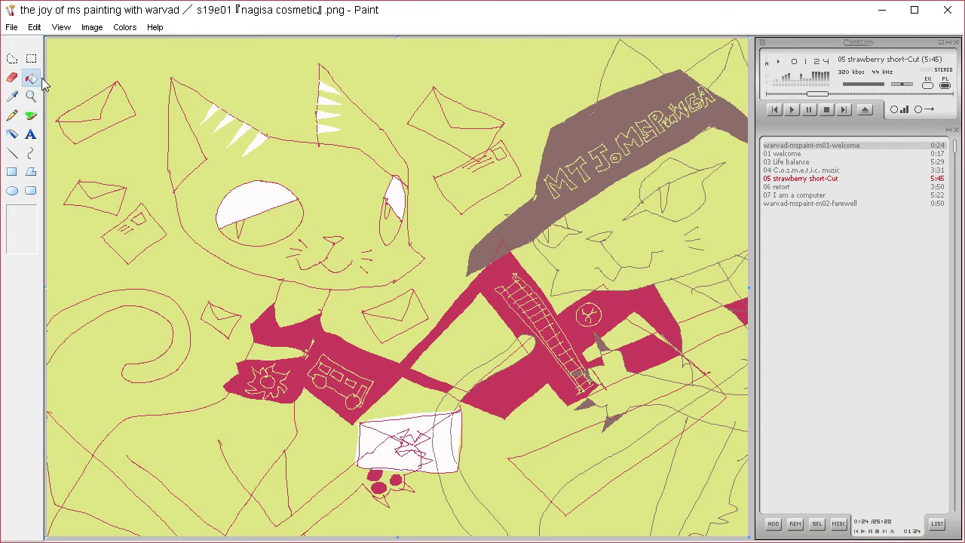
left_click(85, 111)
left_click(120, 107)
left_click(102, 192)
left_click(94, 206)
left_click(139, 235)
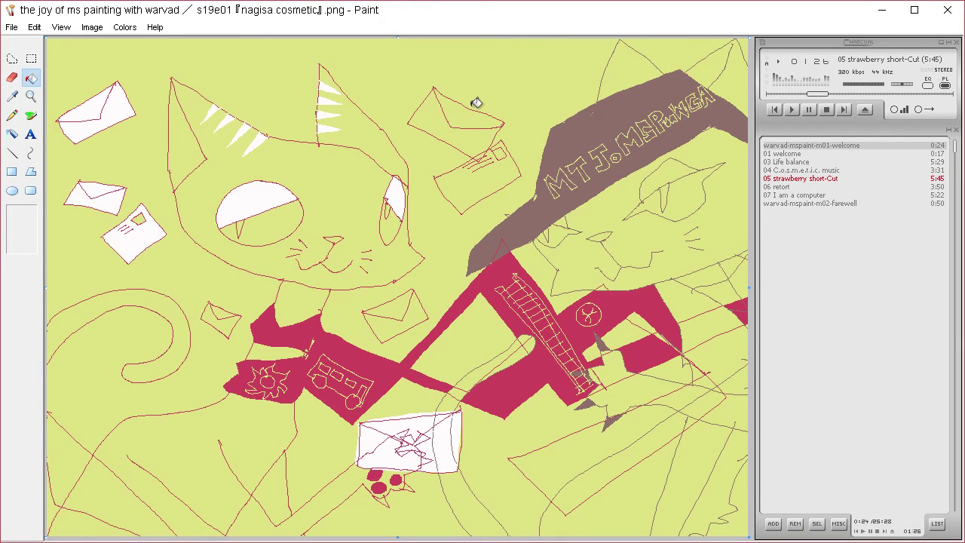
Fill the two envelopes between the cats' heads and the two beside the first cat's neck with white.
left_click(474, 130)
left_click(497, 166)
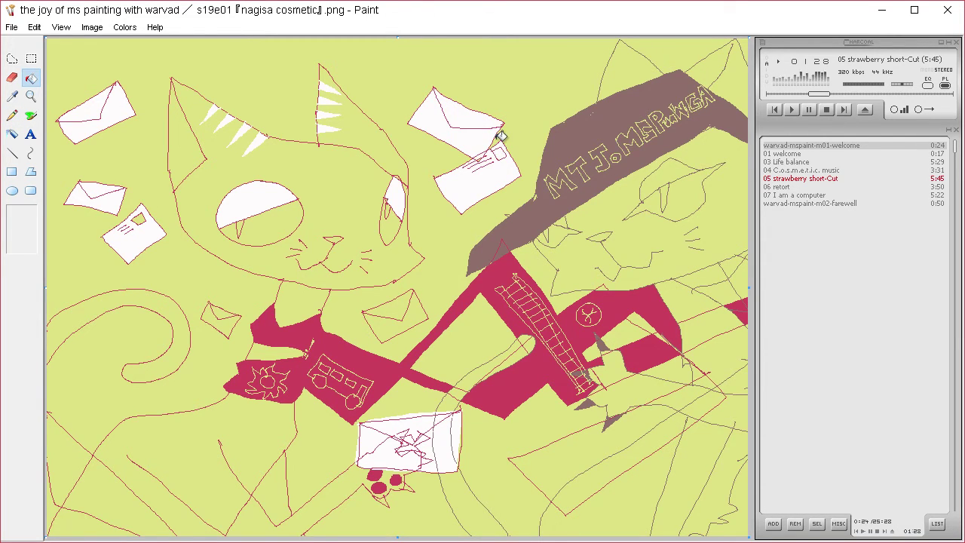
left_click(229, 319)
left_click(223, 310)
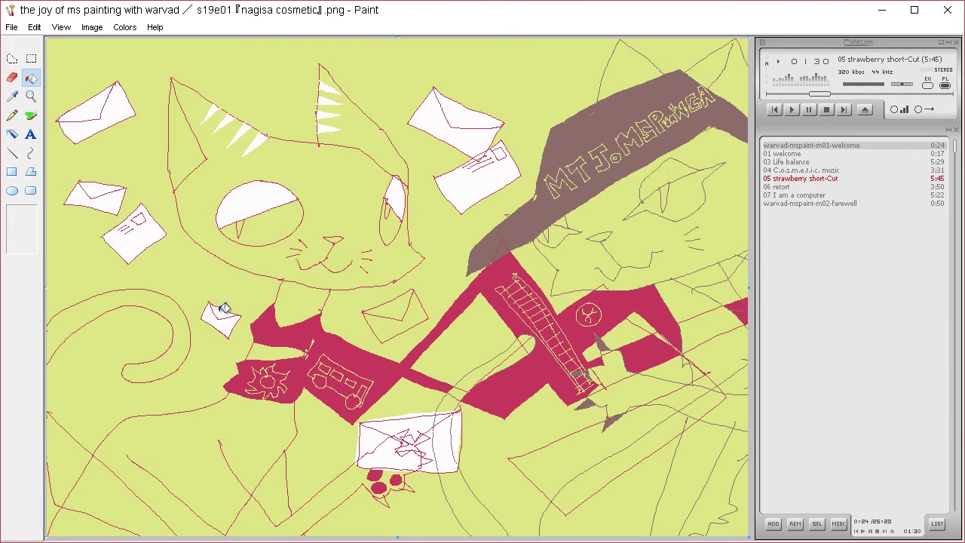
left_click(394, 320)
left_click(399, 304)
Fill all sections of the large envelope in the lower-left corner with white.
left_click(115, 498)
left_click(76, 453)
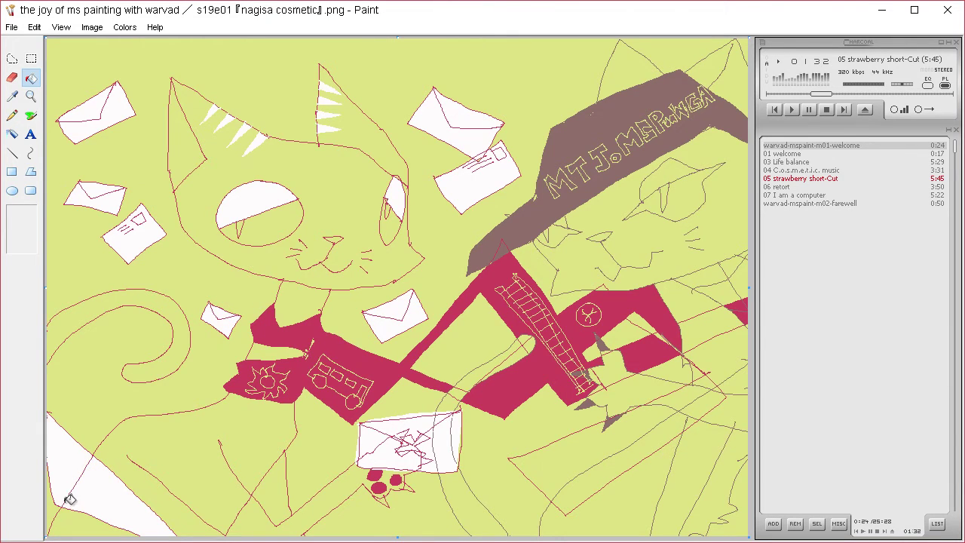
left_click(59, 507)
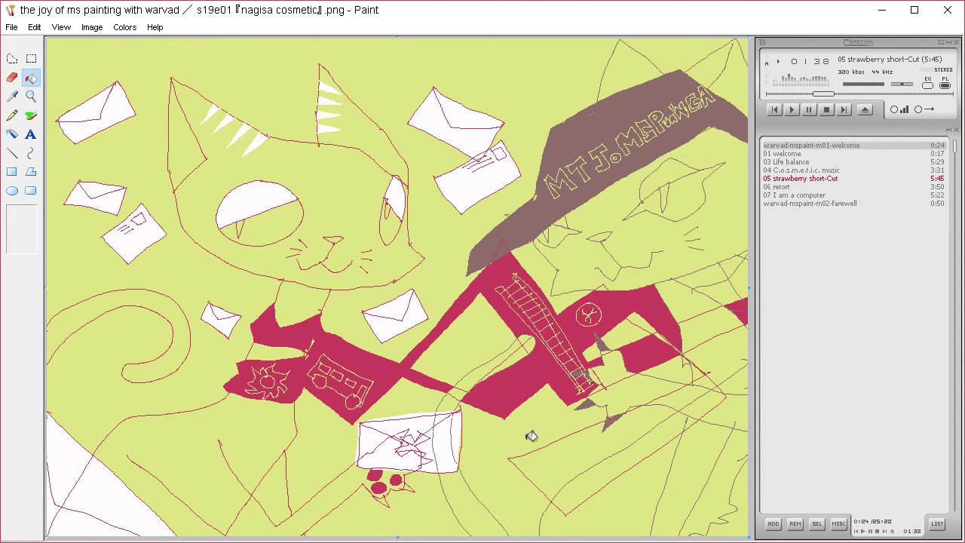
Sample the cap's grey-brown and fill the second cat's upper eyelids and nose.
left_click(12, 96)
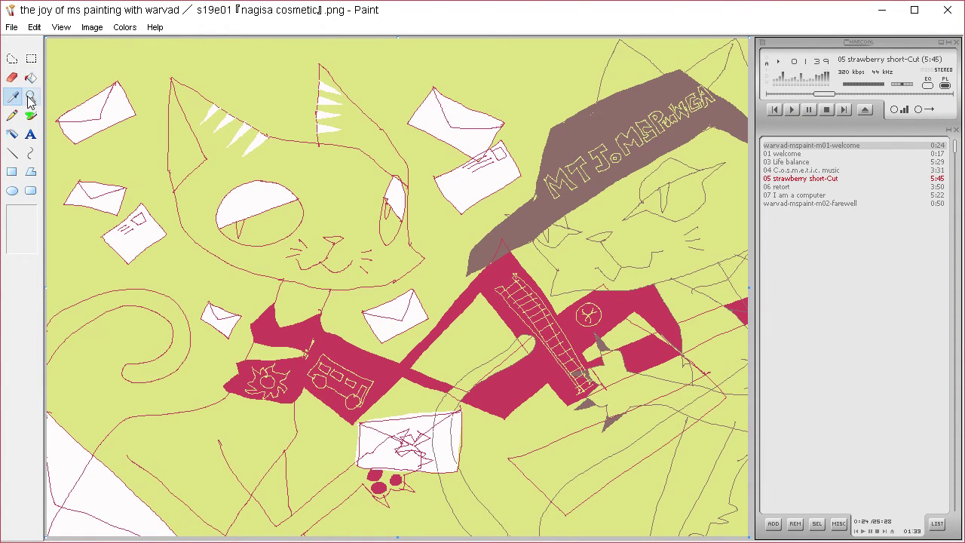
left_click(531, 219)
left_click(667, 176)
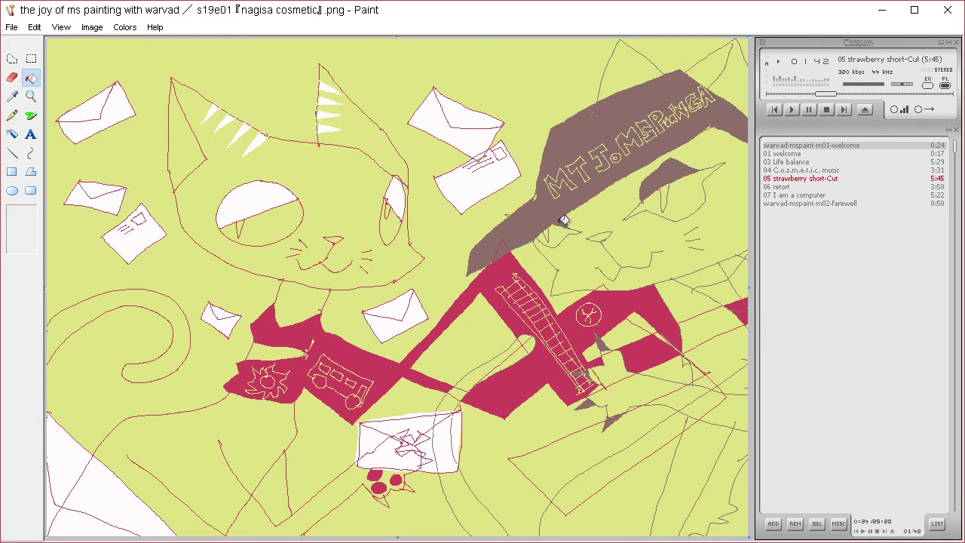
left_click(603, 235)
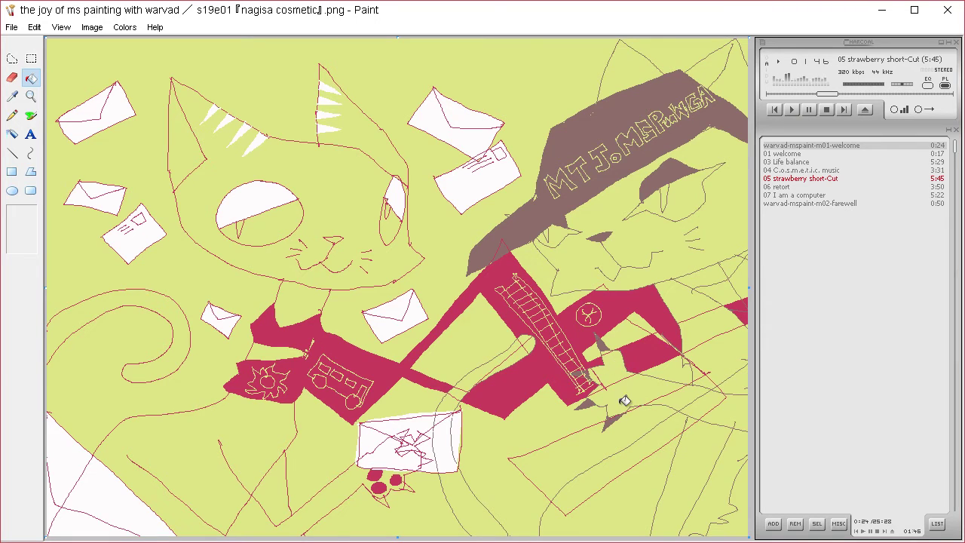
Try filling the first cat's head and ears with a pale background tint, RGB 239, 241, 197.
left_click(12, 96)
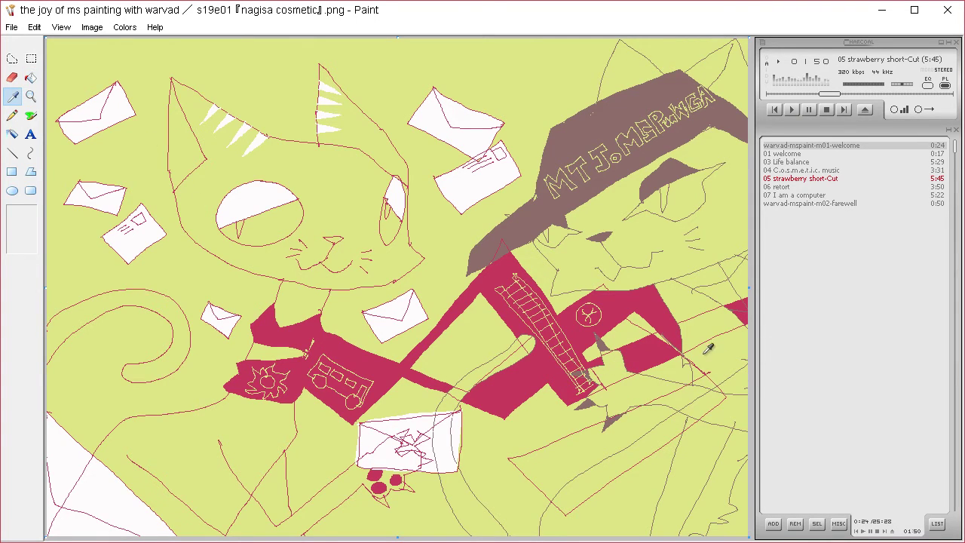
left_click(279, 100)
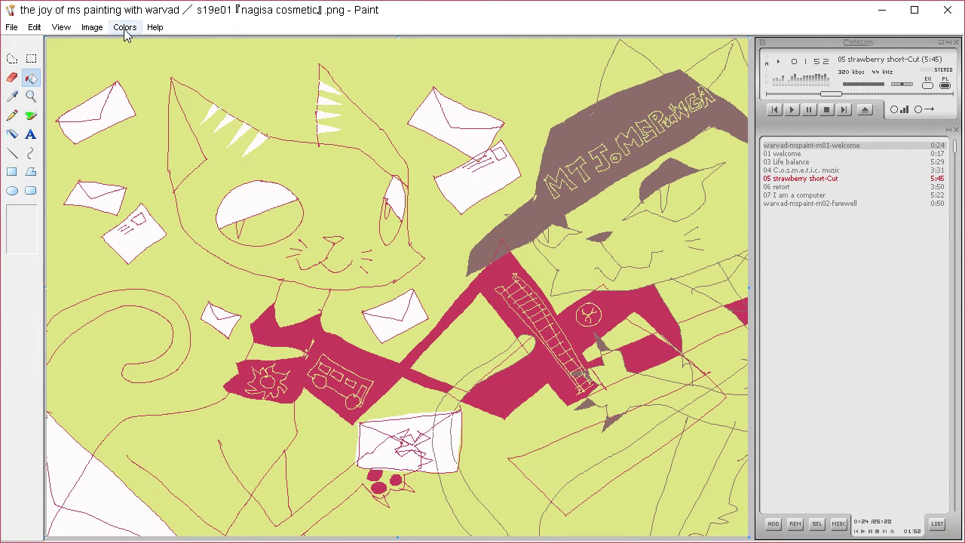
left_click(125, 26)
left_click(147, 42)
left_click(726, 201)
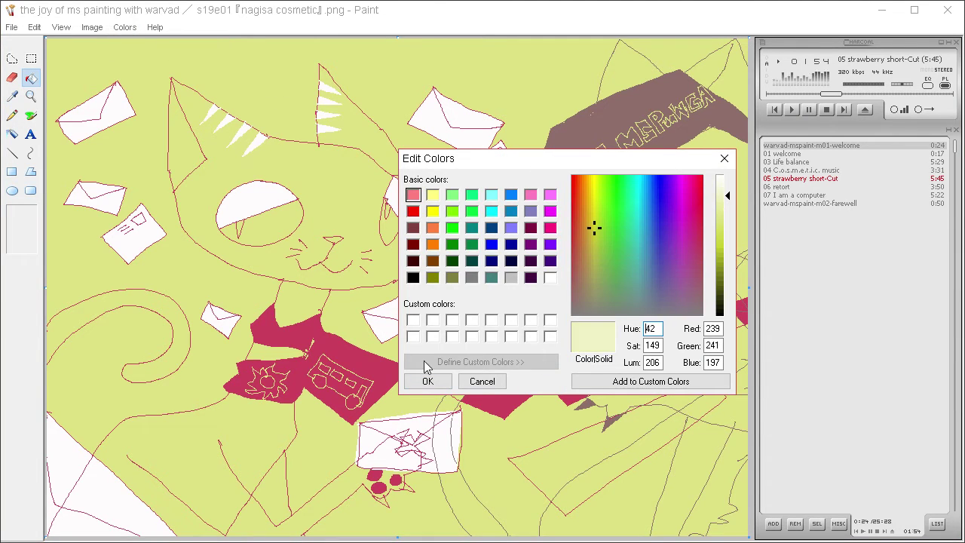
left_click(427, 381)
left_click(306, 166)
left_click(381, 143)
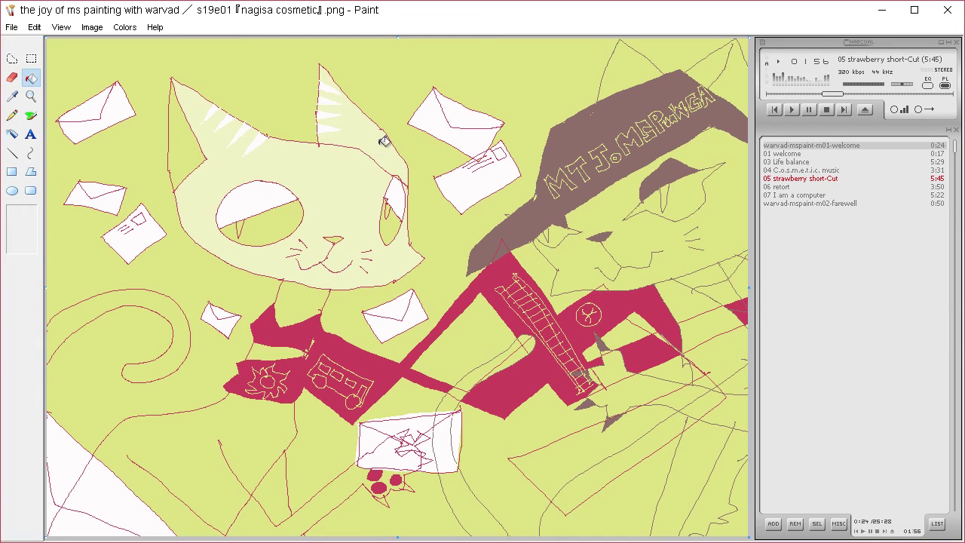
left_click(191, 155)
key("ctrl+z")
key("ctrl+z")
Fill the first cat's head, neck, body and tail with a slightly lightened background colour, and its nose and claws with white.
left_click(12, 96)
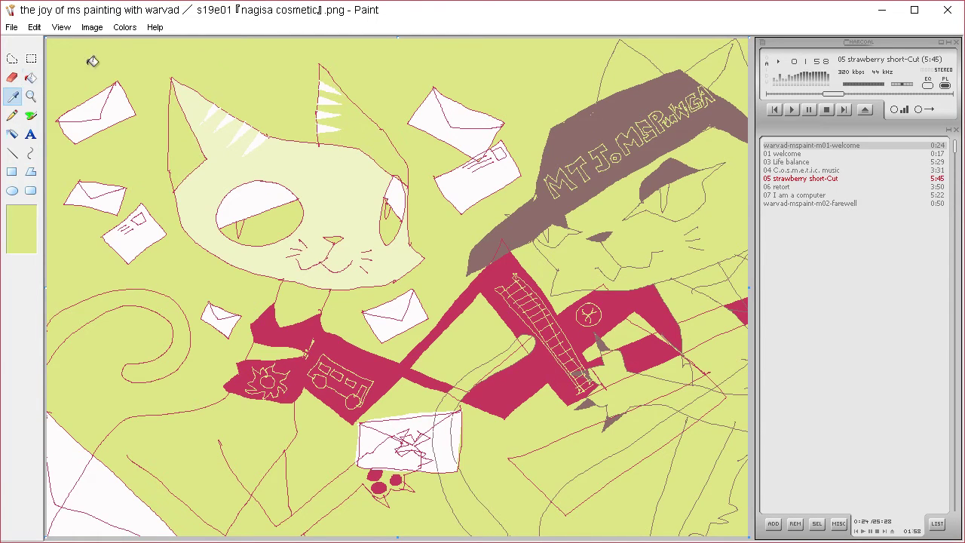
left_click(92, 60)
left_click(124, 27)
left_click(125, 42)
left_click(517, 362)
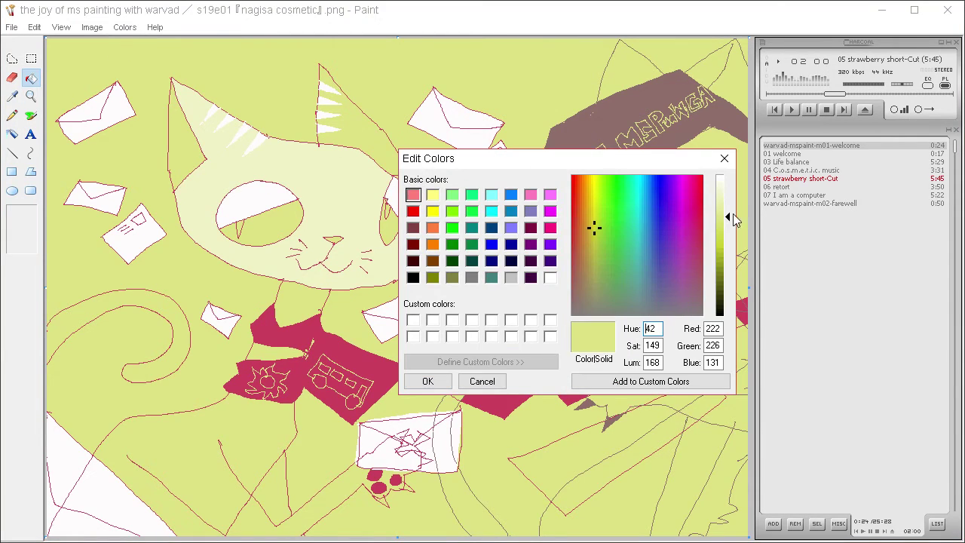
left_click_drag(736, 219, 726, 204)
left_click(428, 381)
left_click(327, 185)
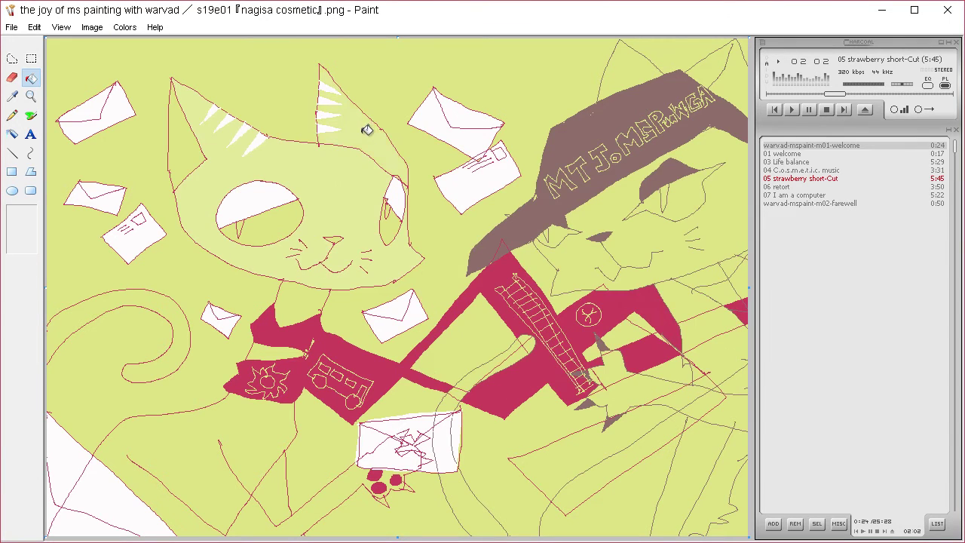
left_click(309, 296)
left_click(12, 96)
left_click(264, 190)
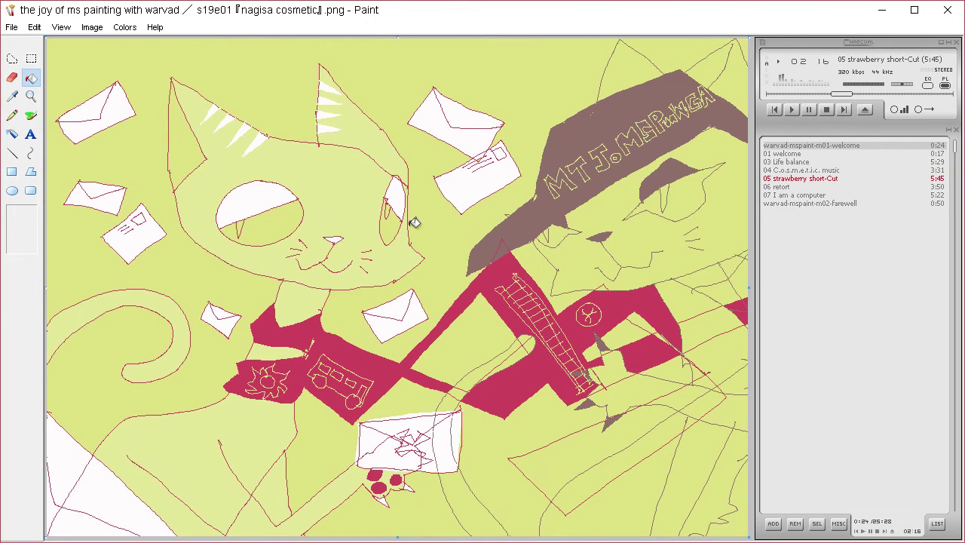
Try filling the second cat's face with a darker shade of the background yellow-green.
left_click(12, 96)
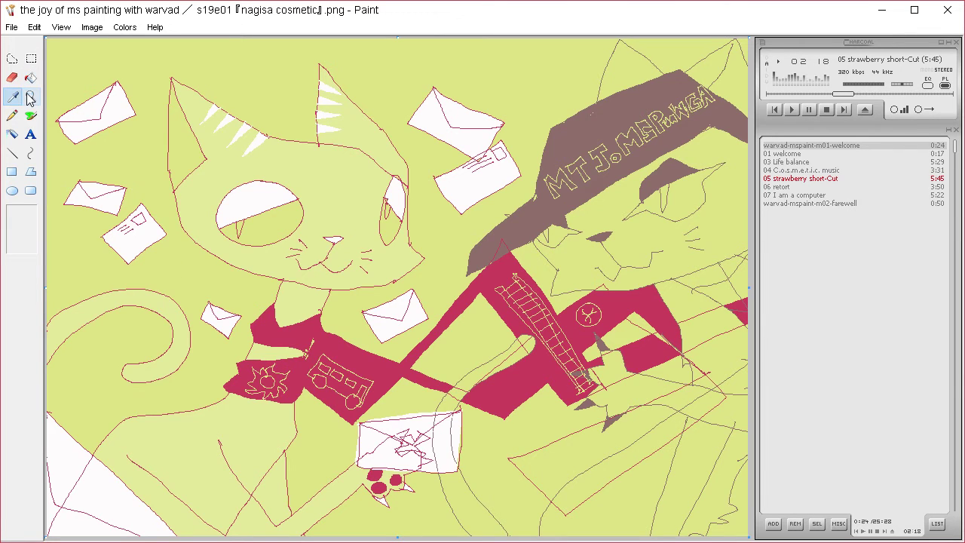
left_click(539, 98)
left_click(125, 28)
left_click(133, 40)
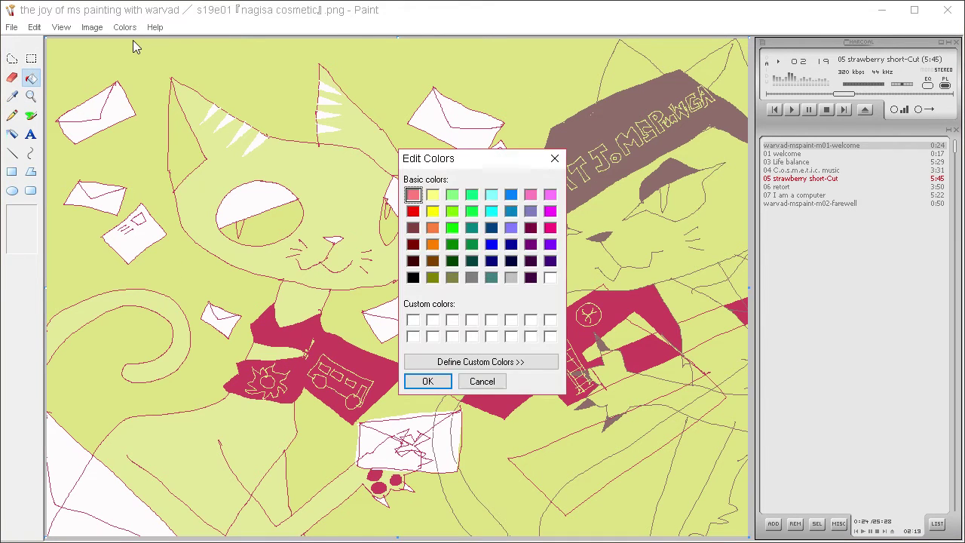
left_click(519, 362)
left_click_drag(729, 226, 728, 234)
left_click(428, 380)
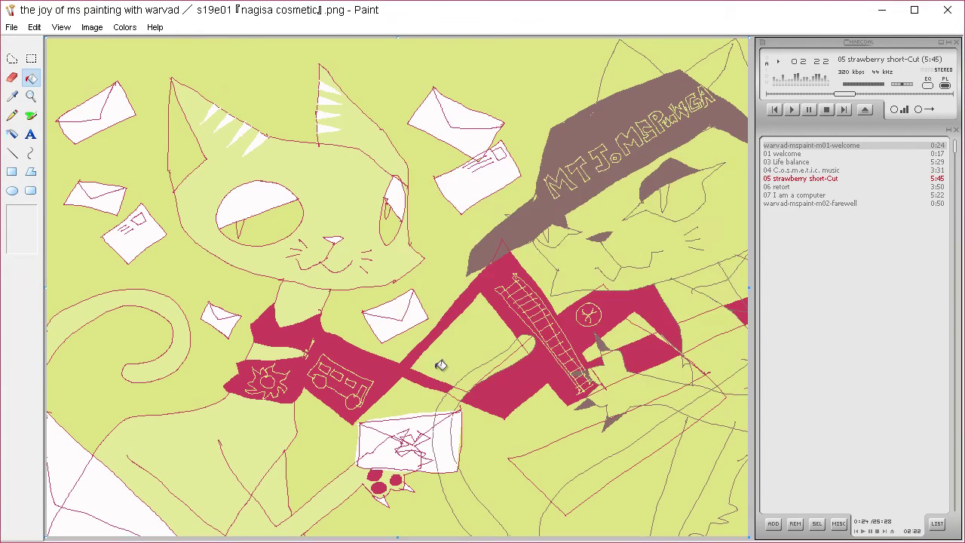
left_click(672, 254)
Mix a muted olive green with RGB 181, 184, 118 and fill the second cat's face and both ears.
left_click(125, 27)
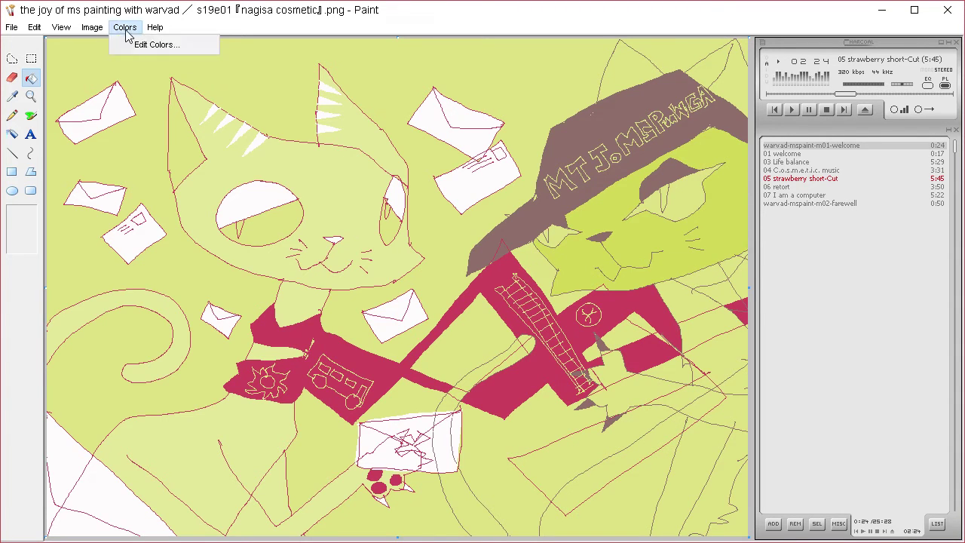
left_click(133, 40)
left_click(480, 362)
left_click(594, 269)
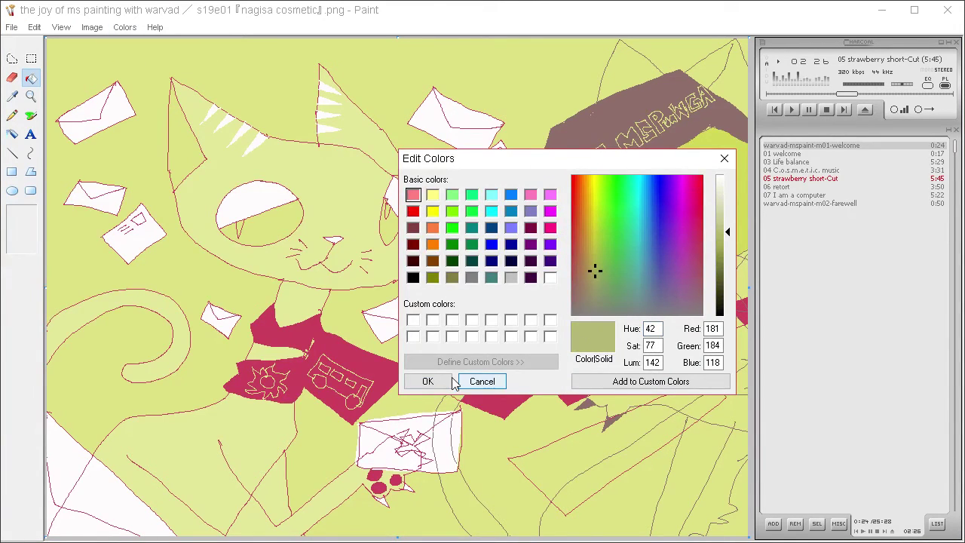
left_click(428, 381)
left_click(699, 258)
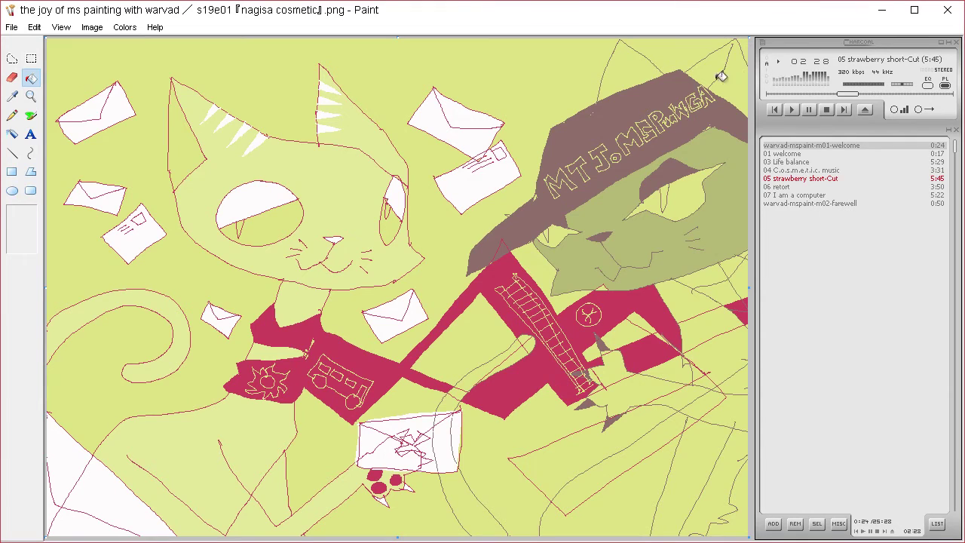
left_click(719, 73)
left_click(646, 71)
Fill the sections beneath the second cat's chin, above and below the ribbon's end, with olive green.
left_click(709, 274)
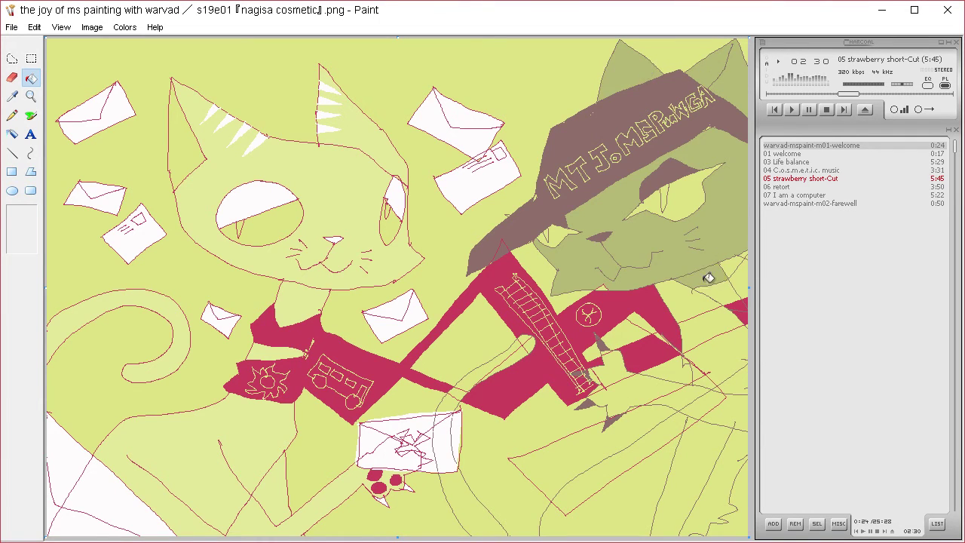
left_click(725, 287)
left_click(710, 297)
left_click(717, 313)
left_click(743, 339)
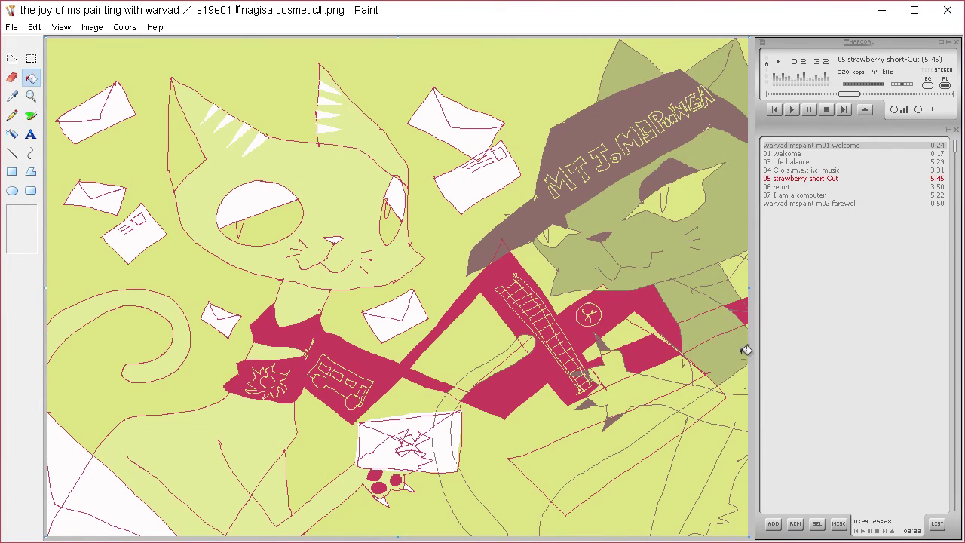
Fill all sections of the second cat's outstretched arm and paw with olive green.
left_click(722, 389)
left_click(741, 411)
left_click(686, 396)
left_click(654, 387)
left_click(634, 377)
left_click(610, 367)
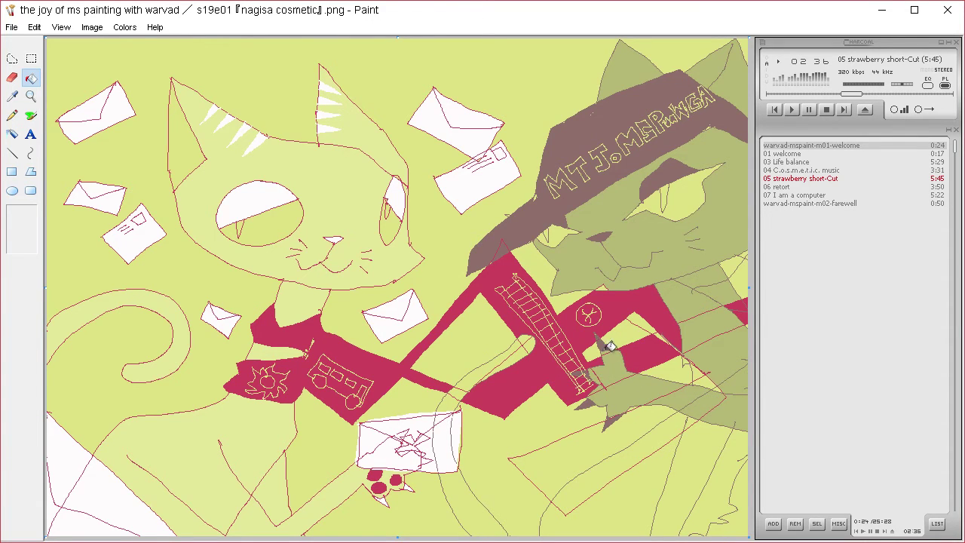
Fill the sections of the second cat's lower body with olive green.
left_click(698, 450)
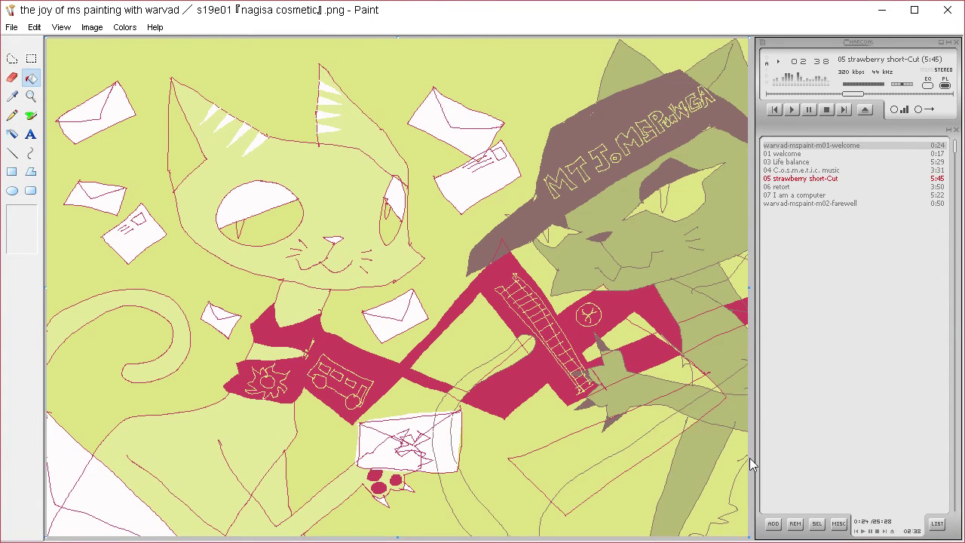
left_click(728, 490)
left_click(652, 475)
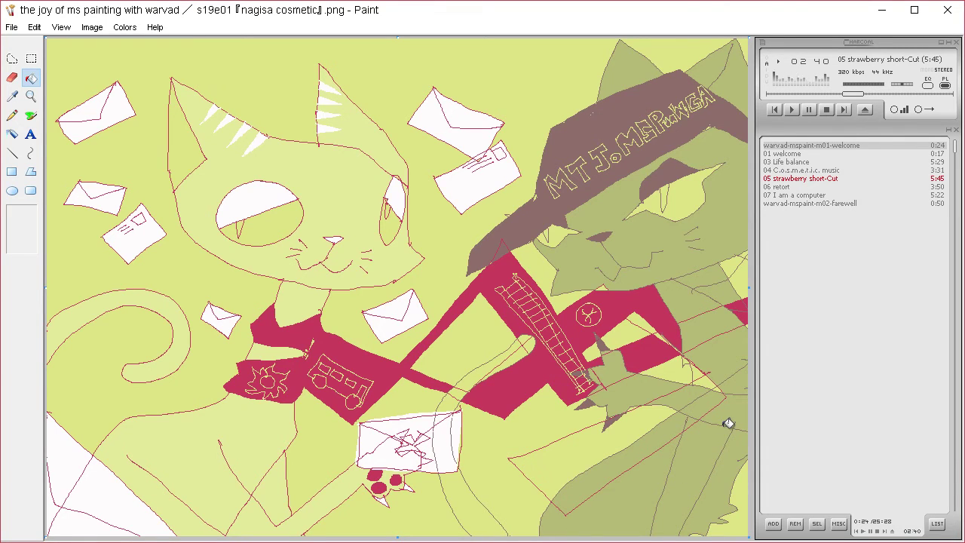
left_click(737, 491)
Try filling the small sections behind the second cat's chin with olive green.
left_click(731, 260)
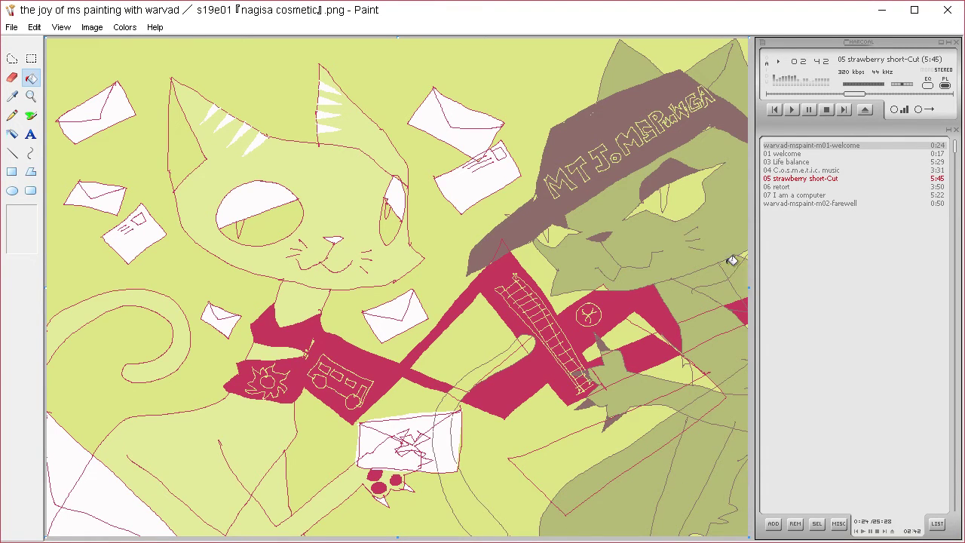
key("ctrl+z")
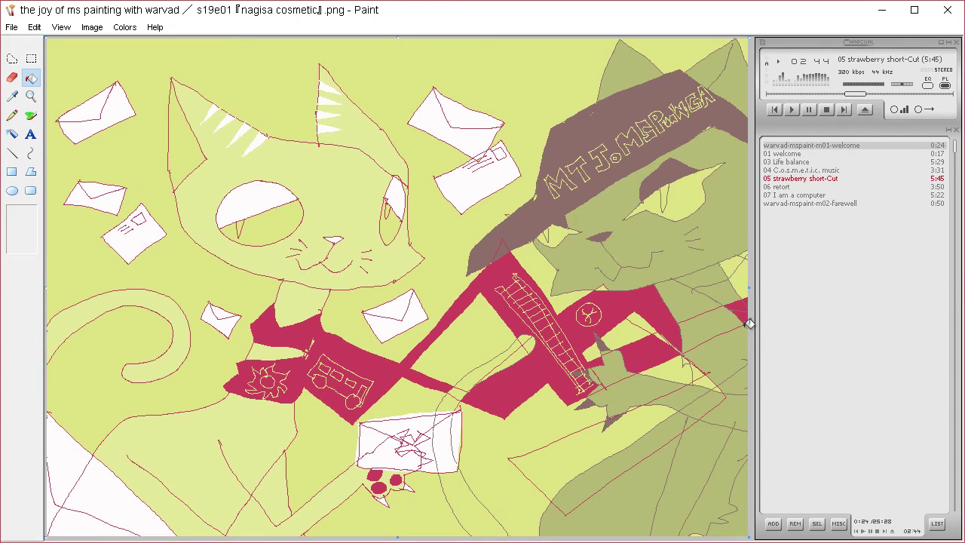
left_click(742, 264)
Sample the background yellow-green and refill the sections beneath the second cat's chin, above and below the ribbon's end.
left_click(12, 96)
left_click(67, 70)
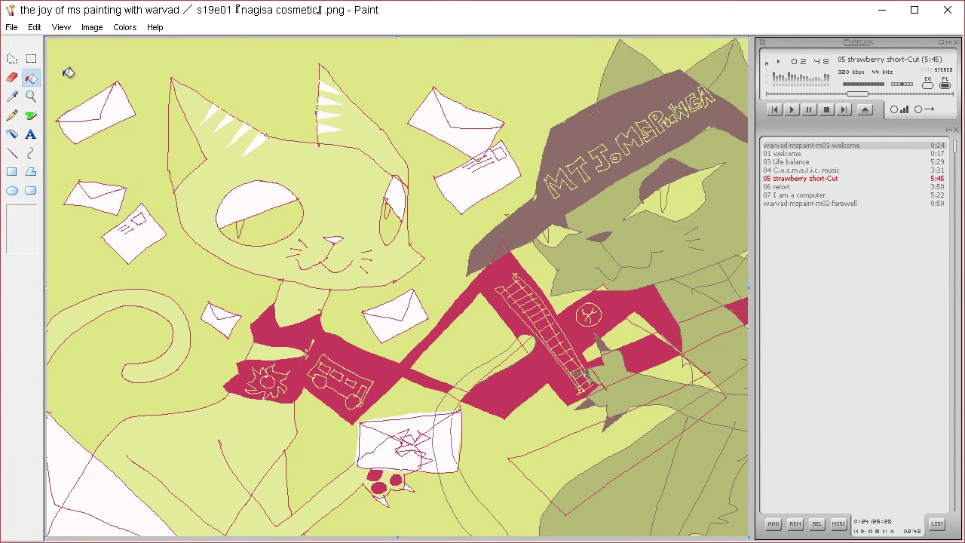
left_click(689, 295)
left_click(746, 345)
left_click(739, 380)
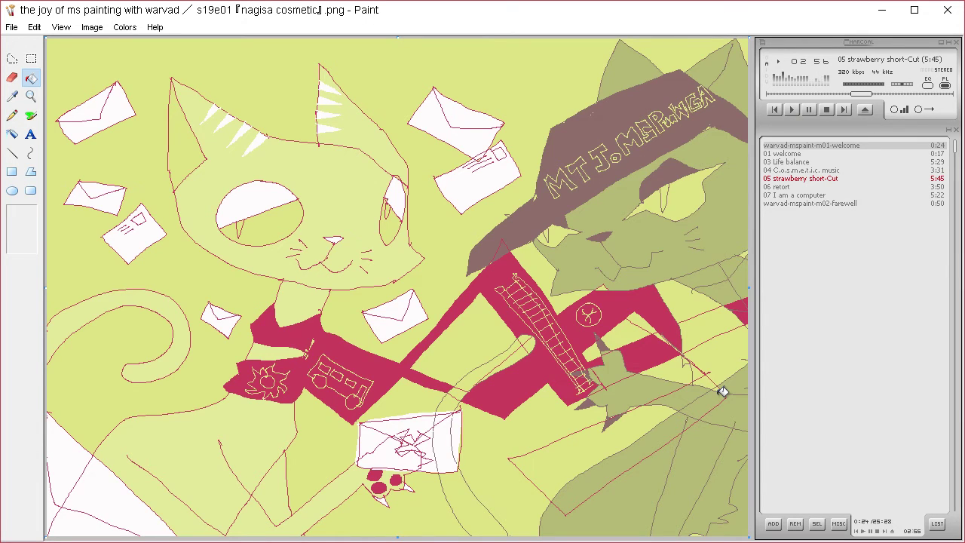
Sample the ribbon's crimson and fill the remaining ribbon band beneath the second cat's chin.
left_click(12, 97)
left_click(513, 372)
left_click(713, 330)
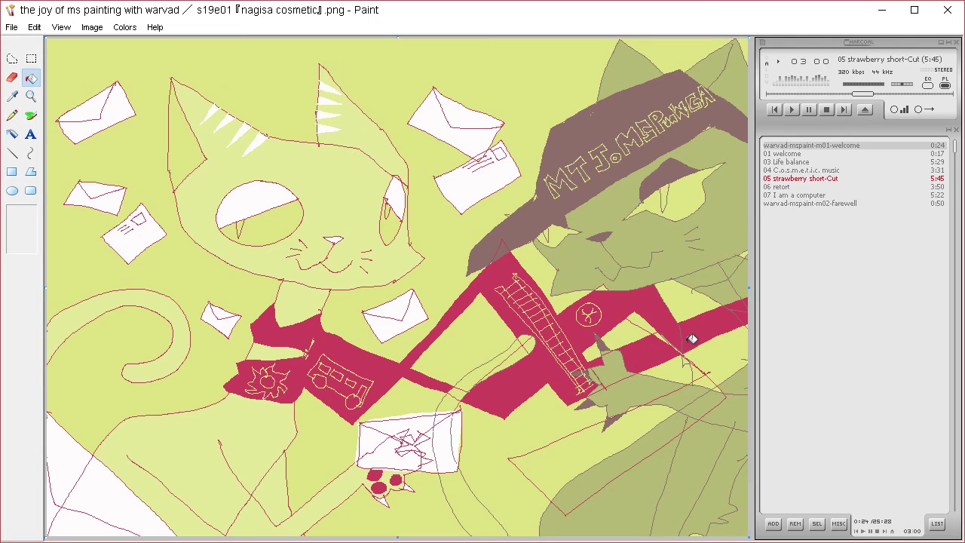
Sample the cap's grey-brown and outline irregular spots on the second cat's body, cheek, forehead and ears with the Pencil.
left_click(13, 97)
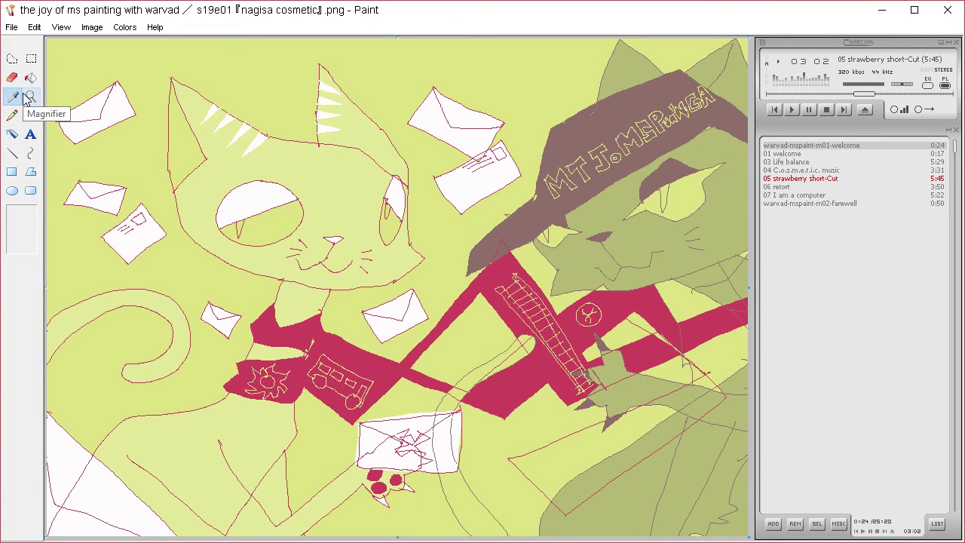
left_click(528, 219)
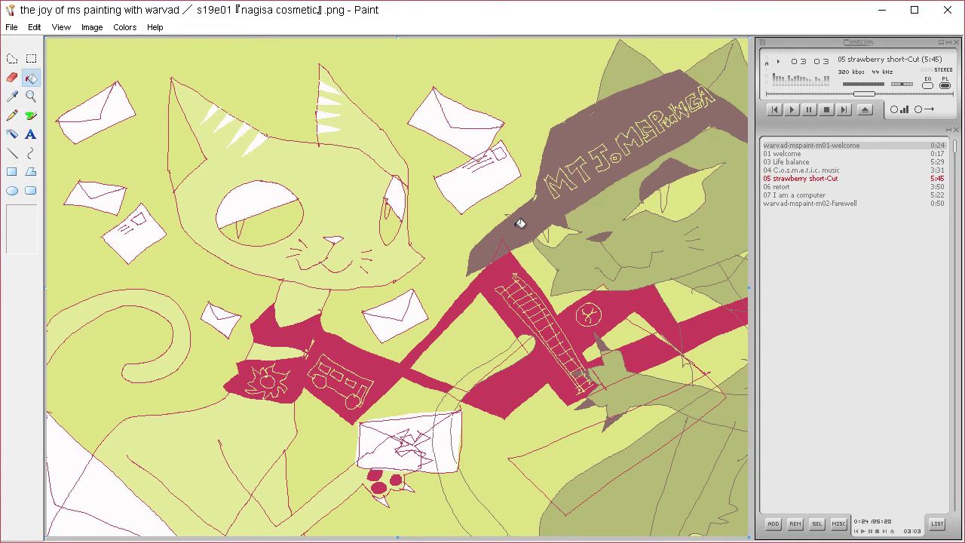
left_click(12, 115)
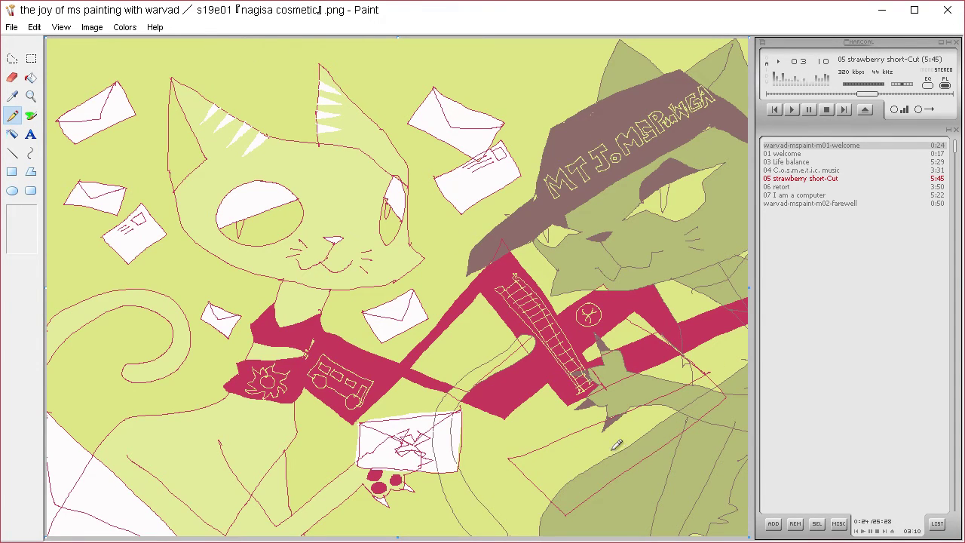
mouse_move(592, 479)
left_mouse_down()
mouse_move(591, 519)
mouse_move(612, 514)
mouse_move(620, 490)
mouse_move(590, 480)
mouse_move(640, 460)
mouse_move(629, 481)
mouse_move(653, 493)
mouse_move(642, 458)
left_mouse_up()
left_click_drag(635, 491, 588, 513)
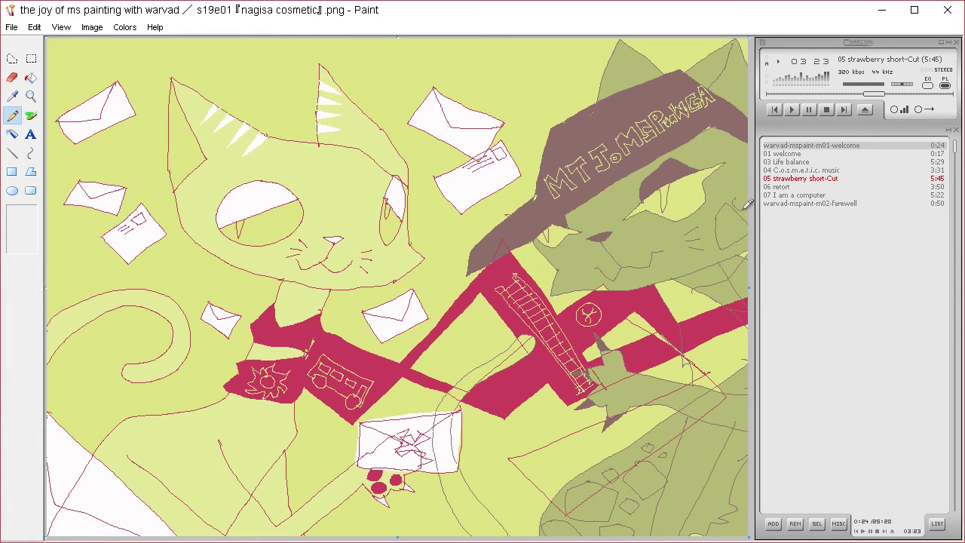
left_click_drag(717, 141, 730, 144)
left_click_drag(608, 71, 639, 63)
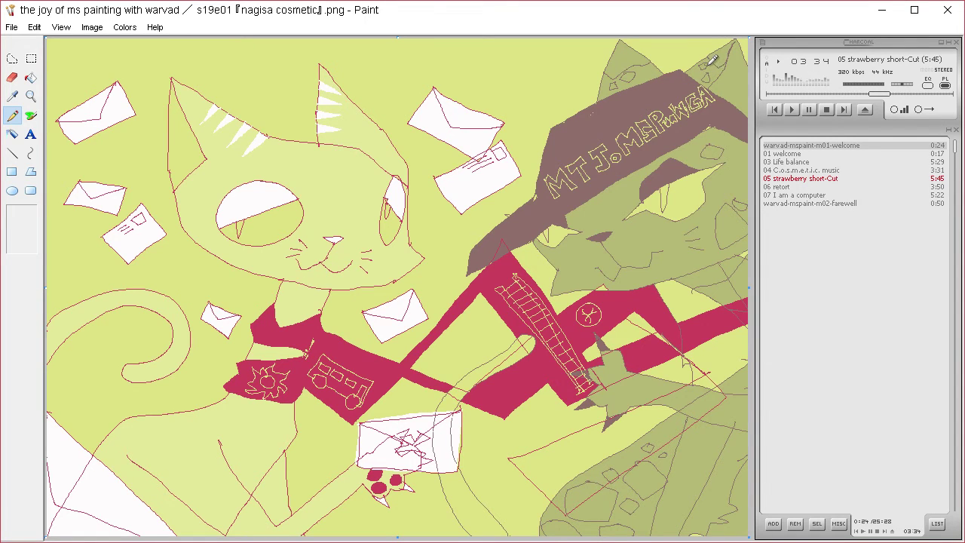
Fill the tip of the second cat's front ear and the small spots on both ears with grey-brown.
left_click(31, 78)
left_click(618, 63)
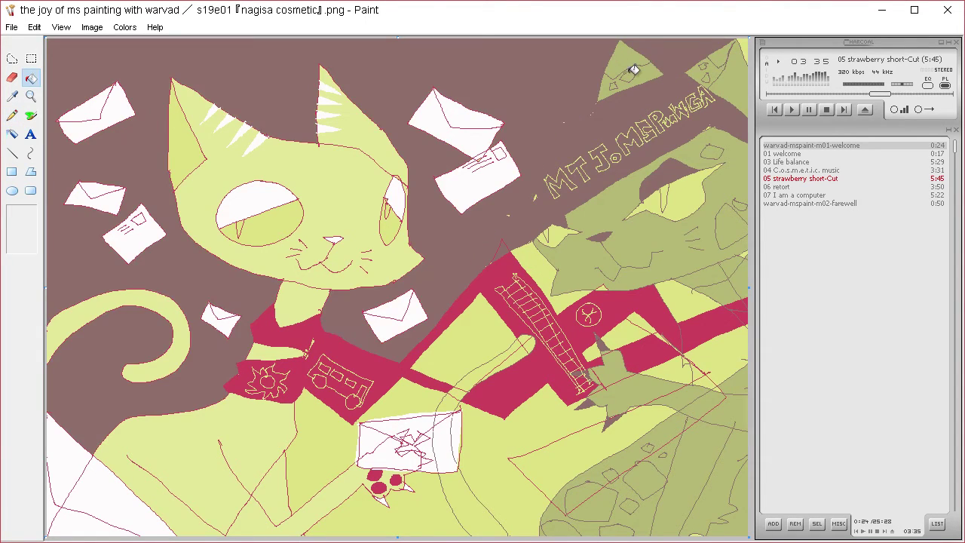
key("ctrl+z")
left_click(625, 72)
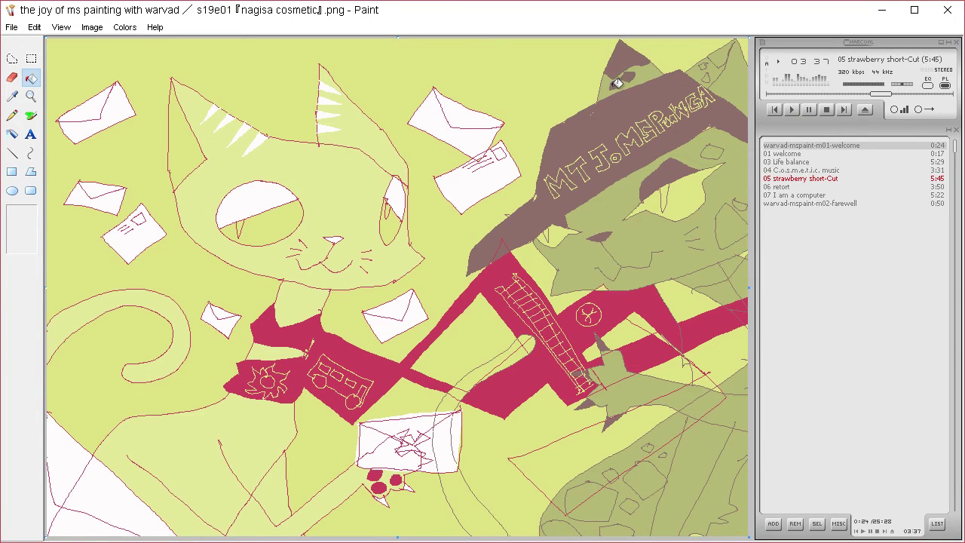
left_click(712, 74)
Undo the fill at the tip of the second cat's rear ear and close the gap in its outline.
left_click(726, 56)
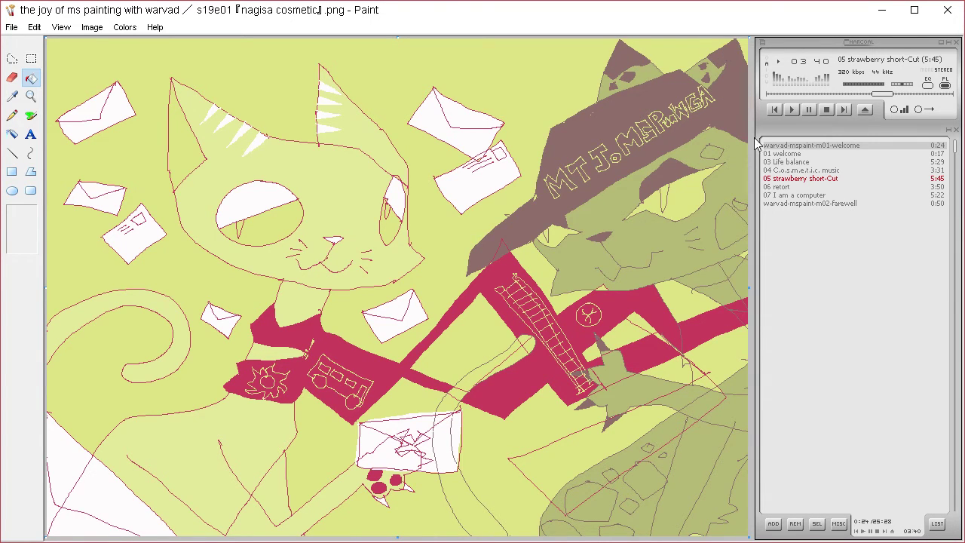
key("ctrl+z")
key("ctrl+z")
left_click(12, 115)
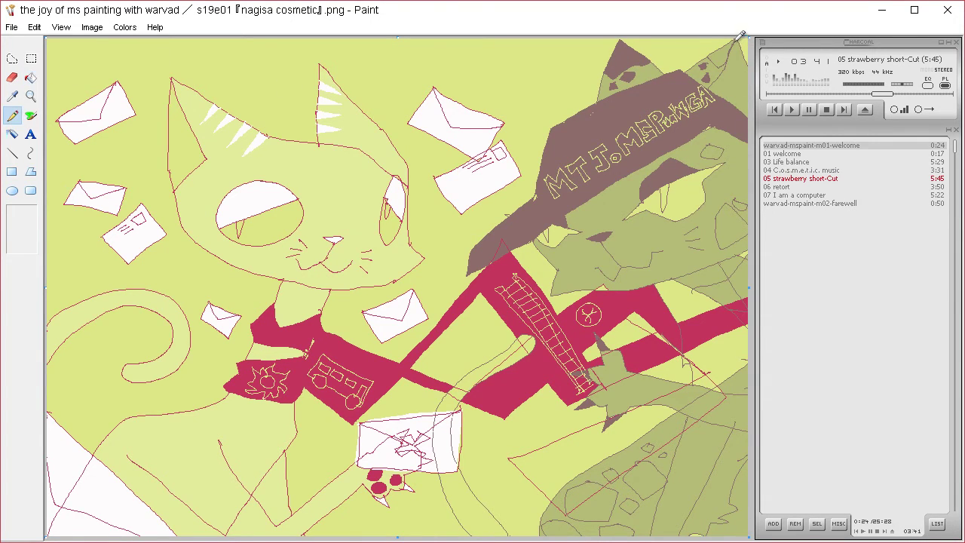
Fill the rear ear's tip and the second cat's forehead and cheek spots with grey-brown.
left_click(30, 78)
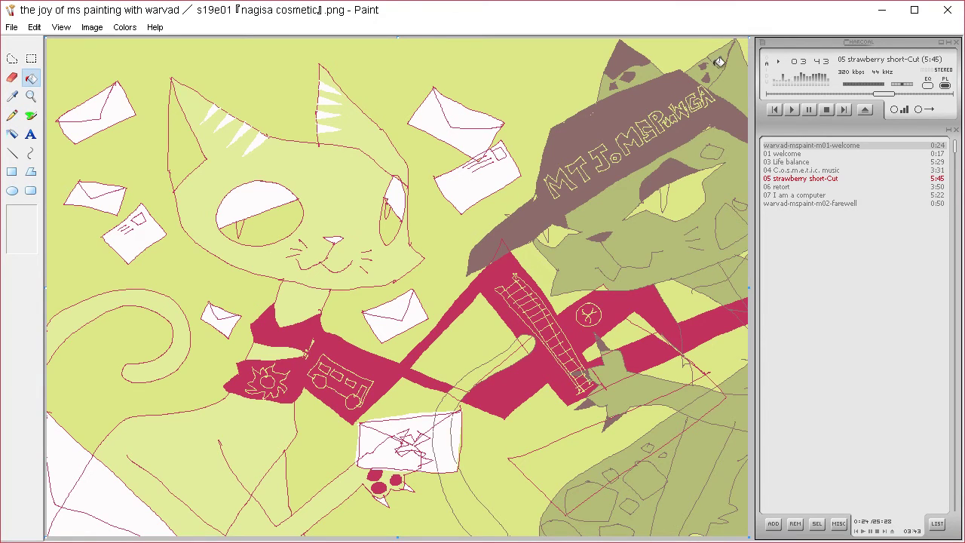
left_click(717, 147)
left_click(741, 200)
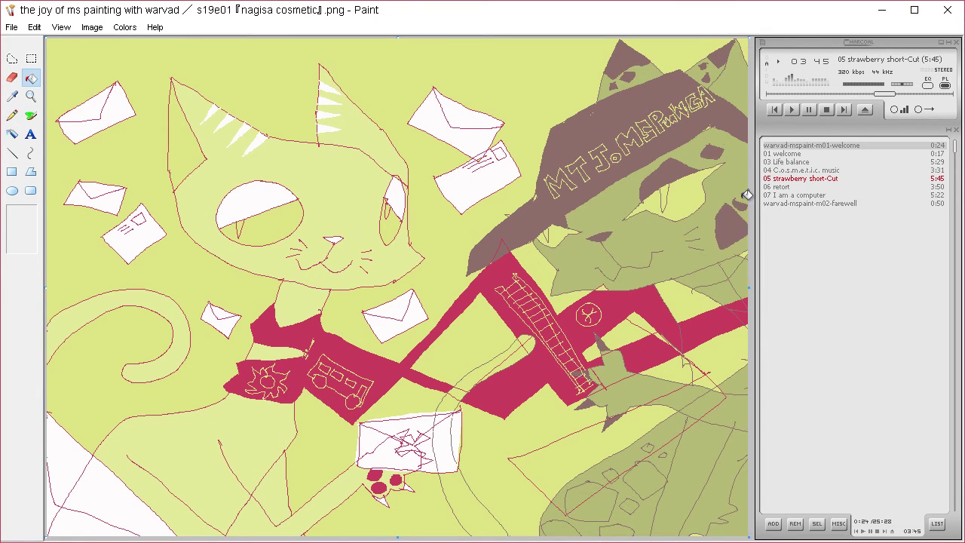
Fill the outlined spots across the second cat's lower body with grey-brown.
left_click(661, 457)
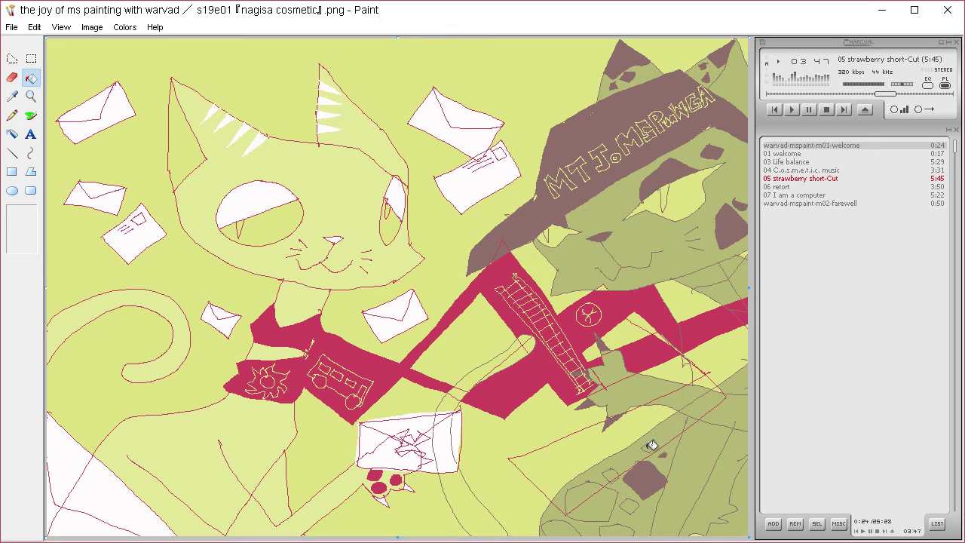
left_click(647, 448)
left_click(609, 474)
left_click(629, 503)
left_click(588, 501)
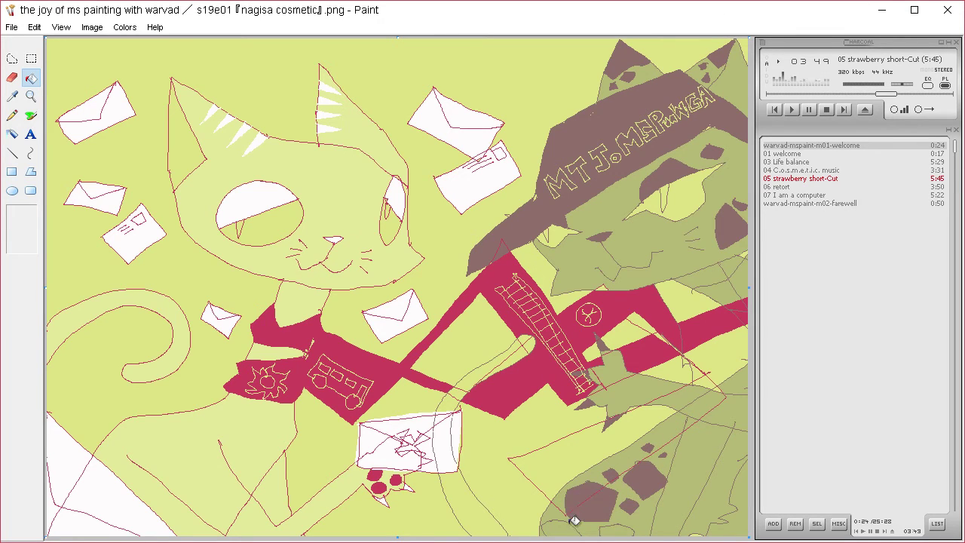
left_click(558, 527)
left_click(612, 532)
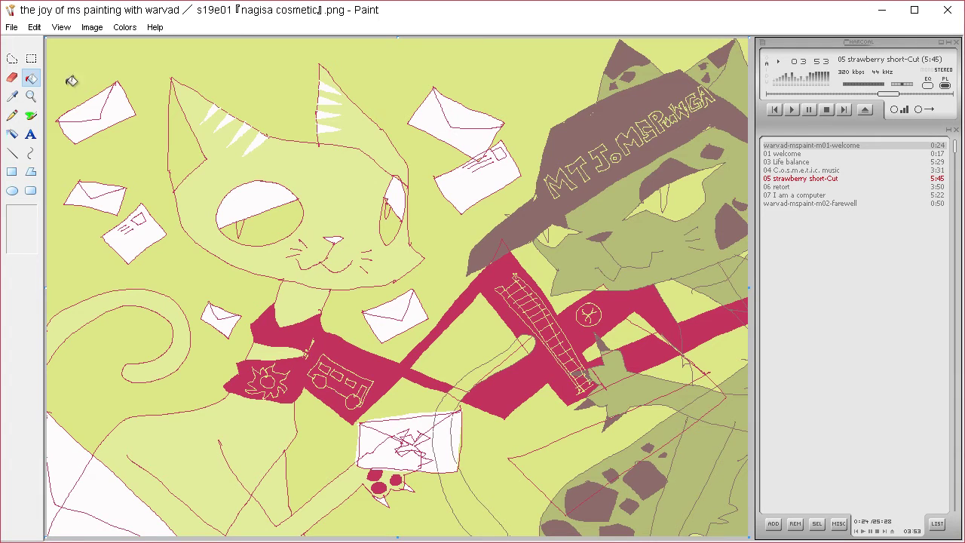
Sample white, outline tapering stripes on the pale cat's neck with the Pencil and fill them white.
left_click(12, 96)
left_click(231, 120)
left_click(12, 114)
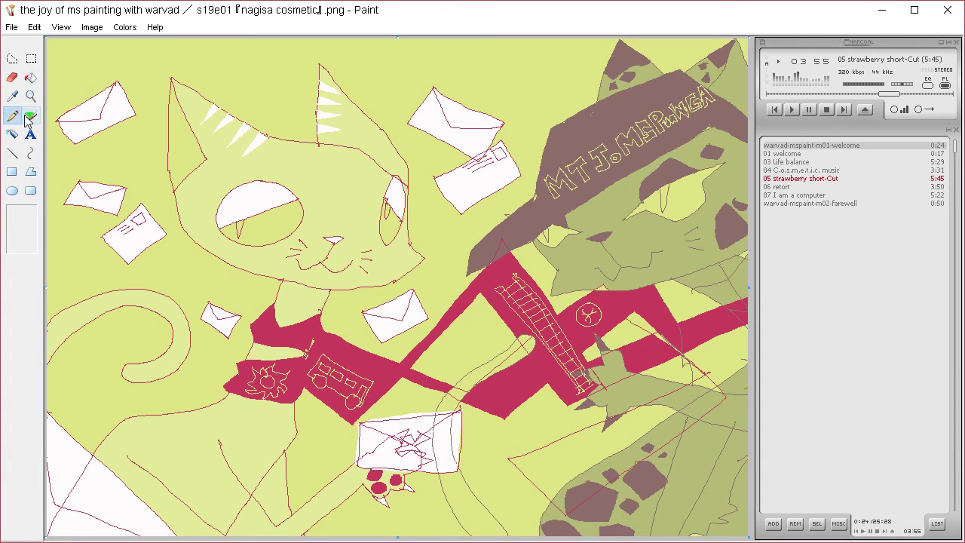
mouse_move(287, 289)
left_mouse_down()
mouse_move(324, 296)
mouse_move(286, 289)
mouse_move(288, 301)
mouse_move(317, 304)
mouse_move(301, 310)
mouse_move(282, 299)
mouse_move(313, 301)
mouse_move(281, 308)
mouse_move(314, 314)
mouse_move(291, 321)
mouse_move(295, 291)
left_mouse_up()
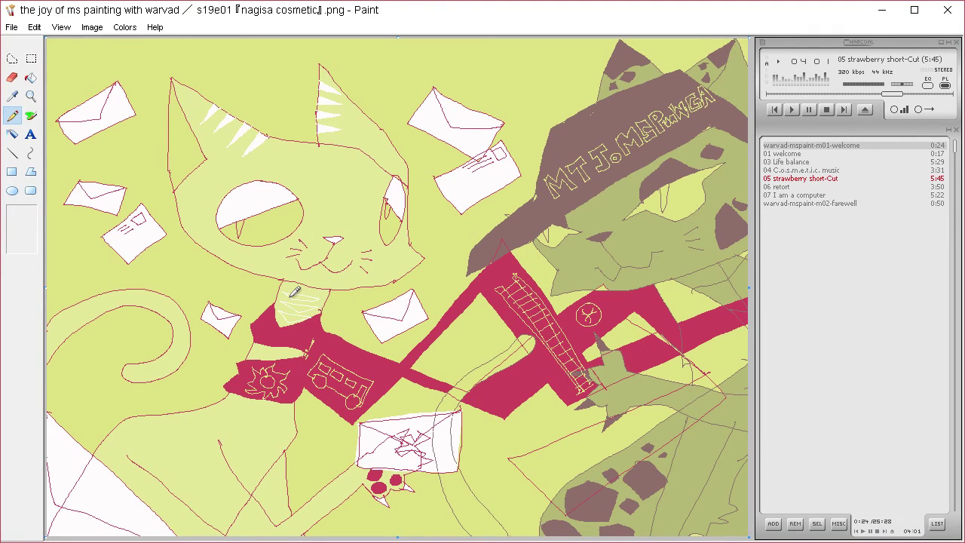
left_click(30, 77)
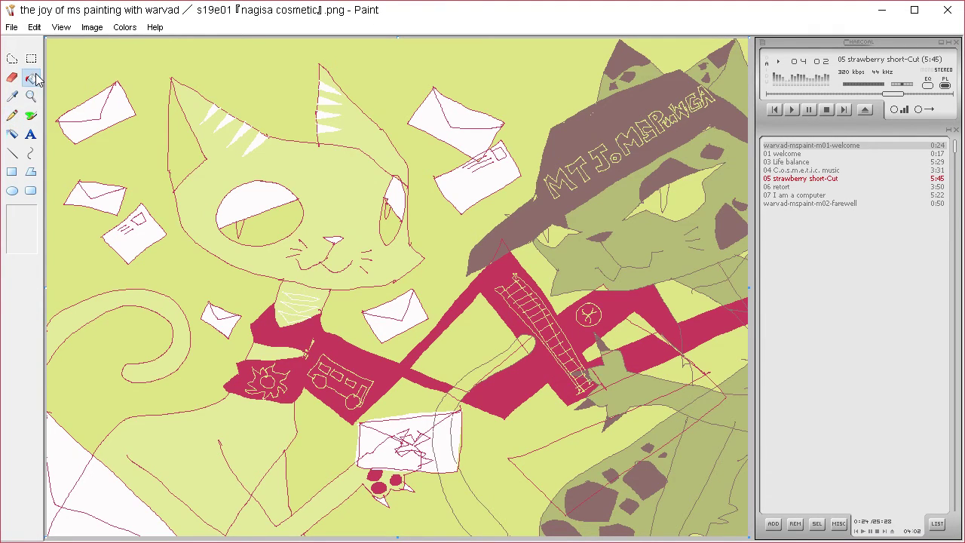
left_click(306, 287)
key("ctrl+z")
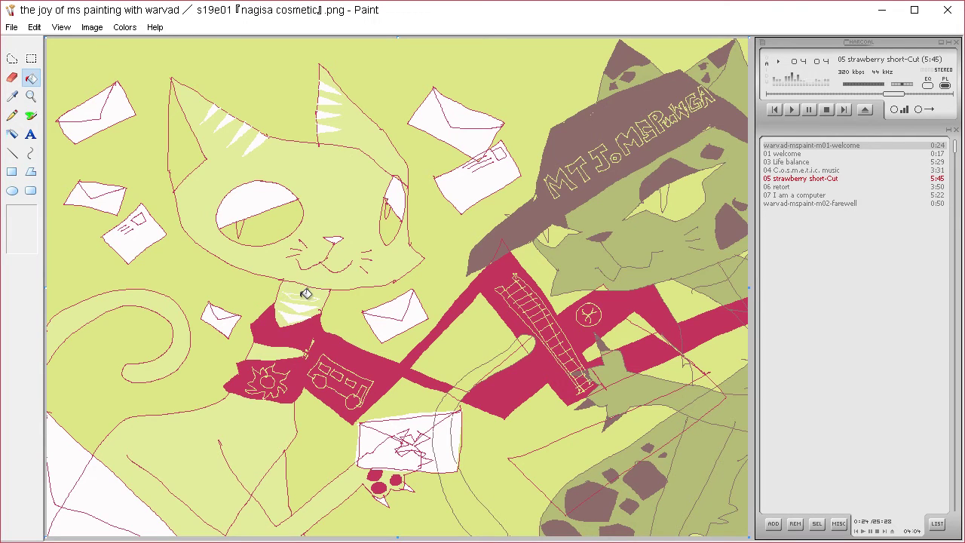
Outline three tapering white stripes on the pale cat's shoulder and fill the two rear ones, undoing the spilled fill.
left_click(13, 97)
left_click(308, 303)
left_click(13, 114)
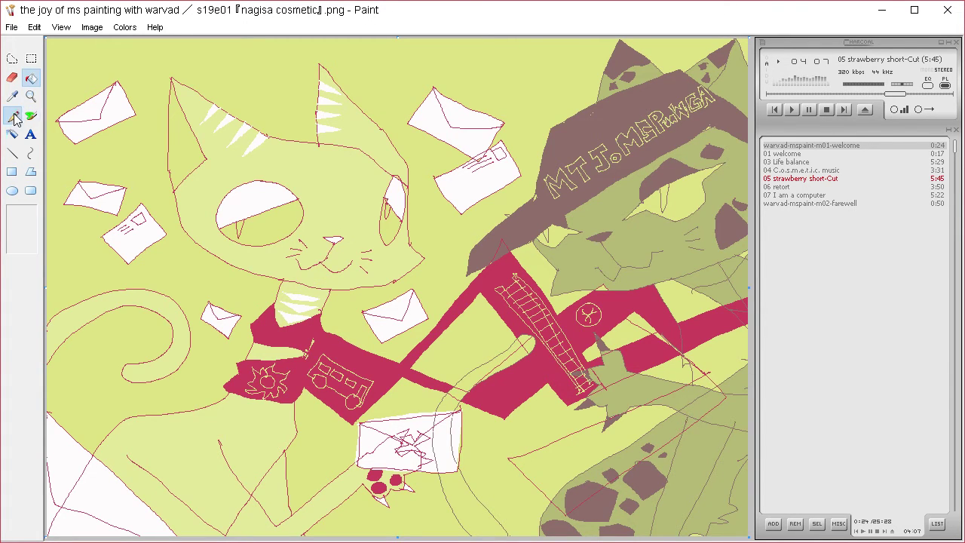
left_click_drag(195, 456, 186, 414)
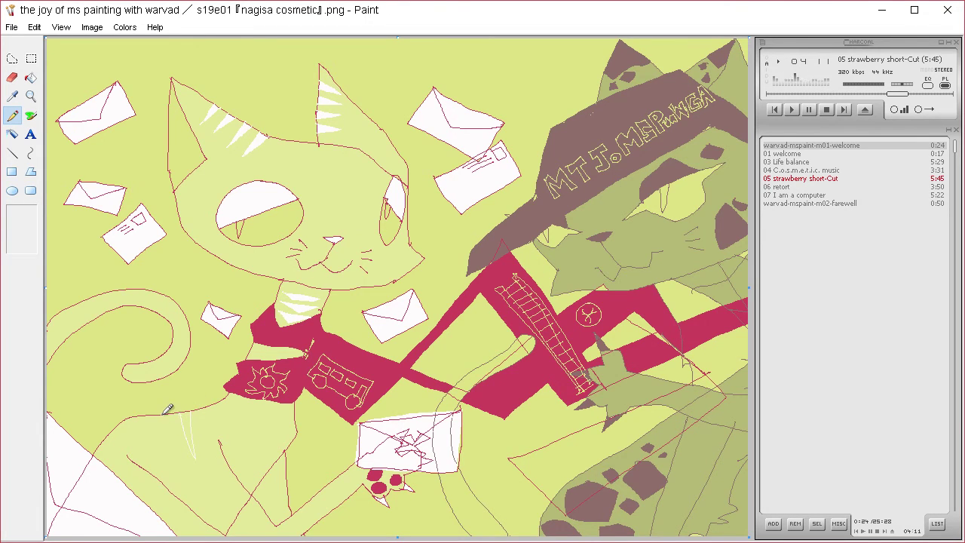
mouse_move(174, 462)
left_mouse_down()
mouse_move(154, 415)
mouse_move(137, 418)
mouse_move(153, 457)
left_mouse_up()
left_click(32, 78)
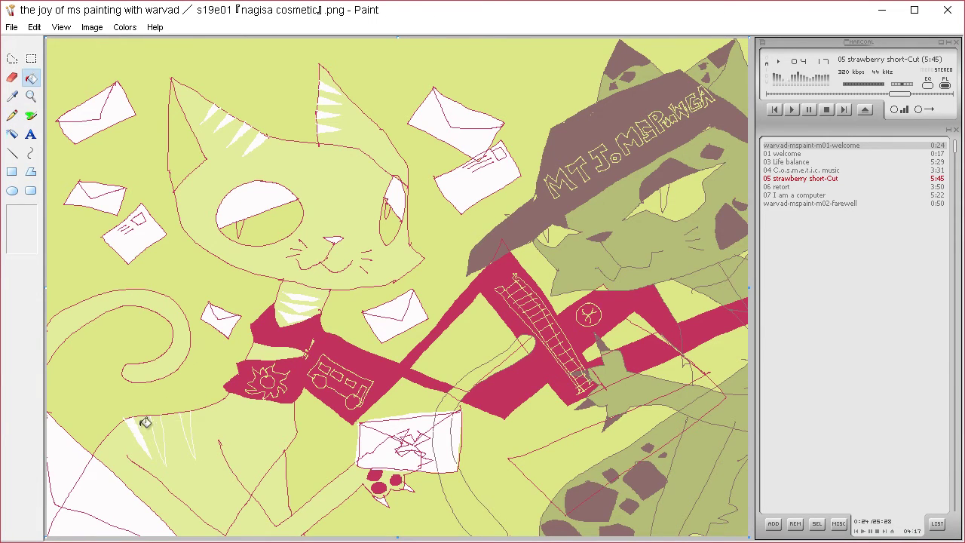
left_click(199, 417)
key("ctrl+z")
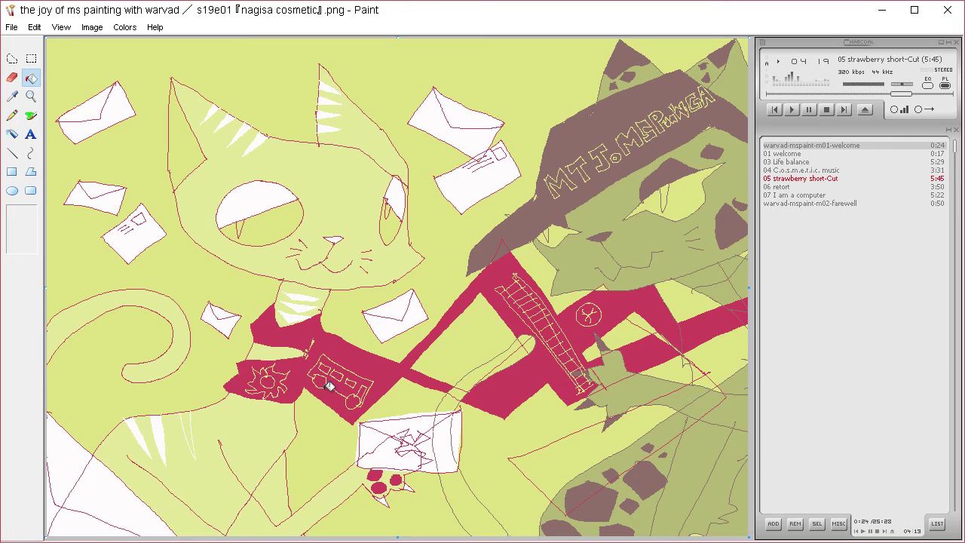
Close the gap at the top of the pale cat's front shoulder stripe and fill the stripe white.
left_click(13, 115)
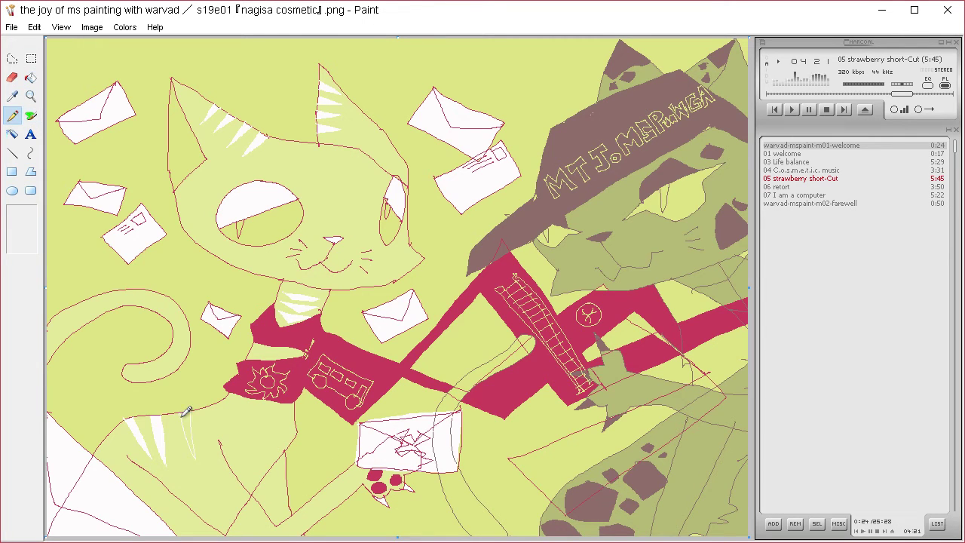
left_click(30, 77)
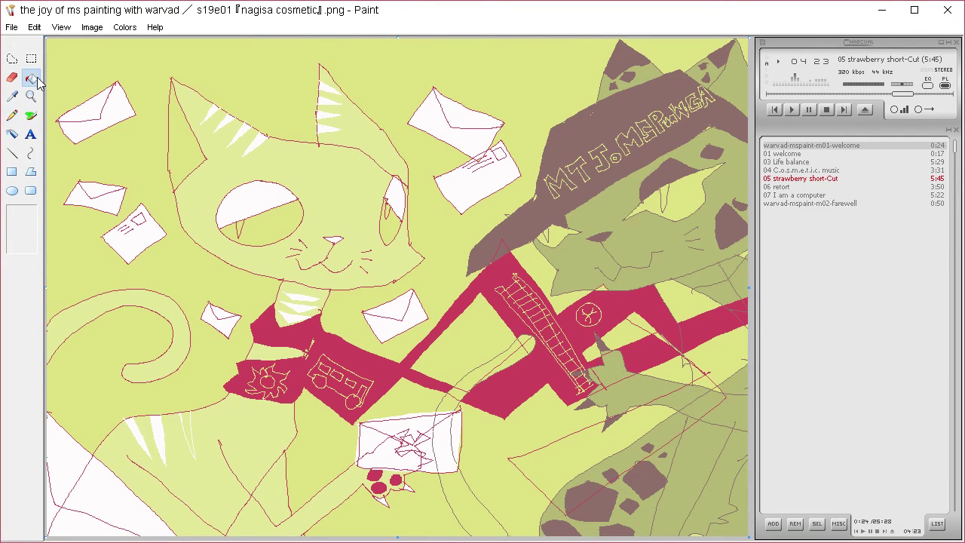
left_click(189, 427)
Sample the cap's grey-brown, outline parallel bars on the second cat's upper body and flank, and fill them grey-brown.
left_click(12, 97)
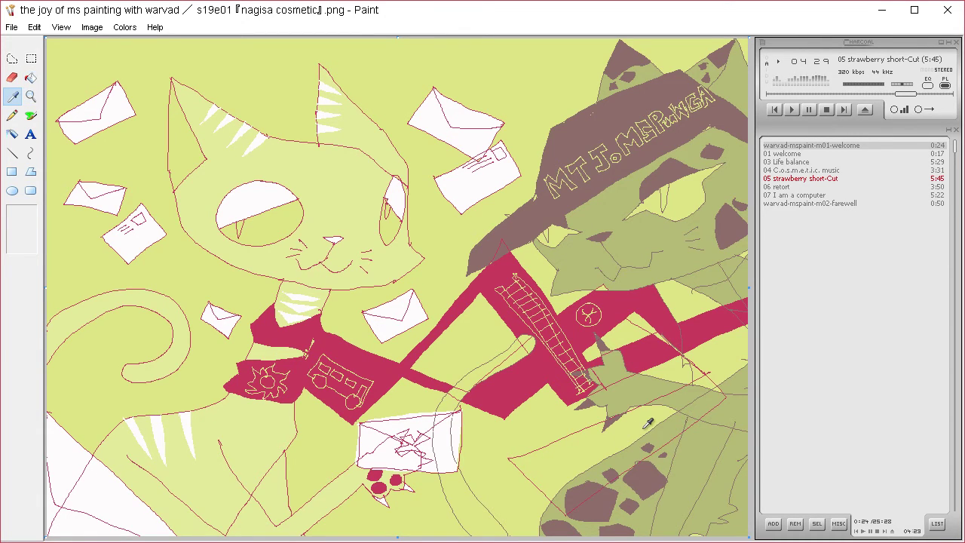
left_click(521, 224)
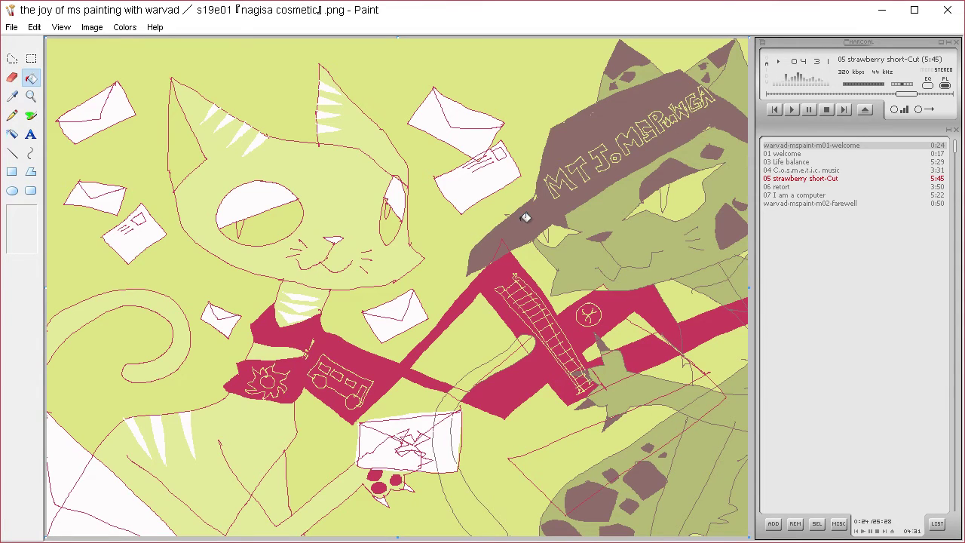
left_click(12, 115)
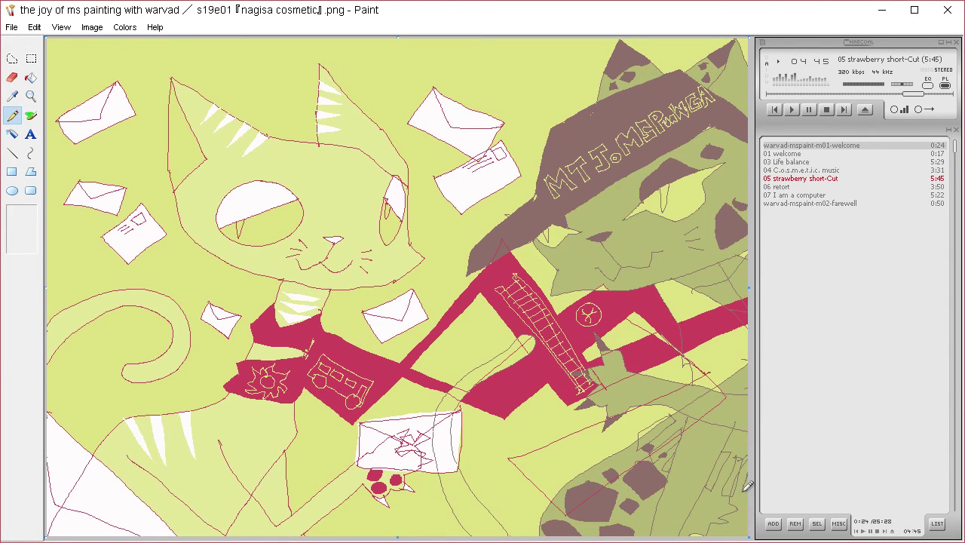
left_click(30, 77)
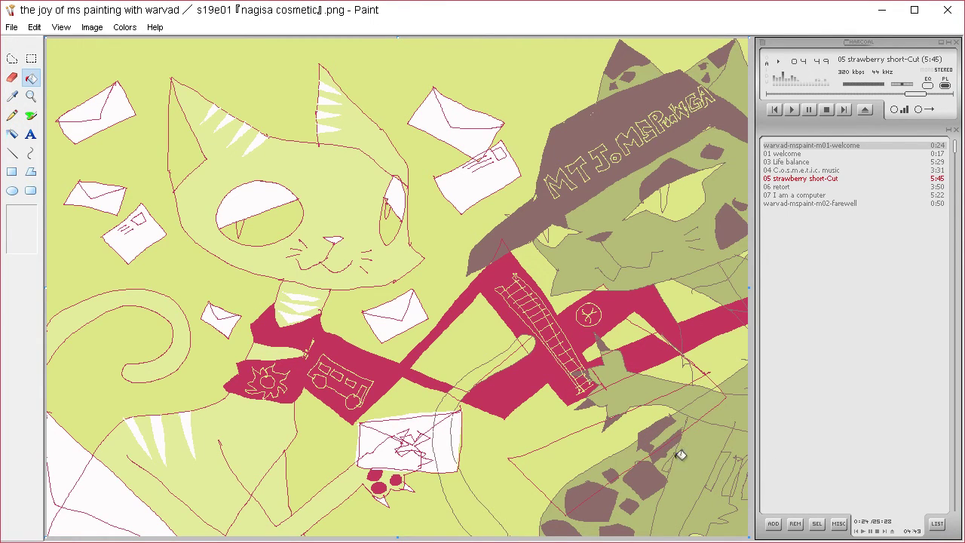
left_click(730, 464)
left_click(739, 471)
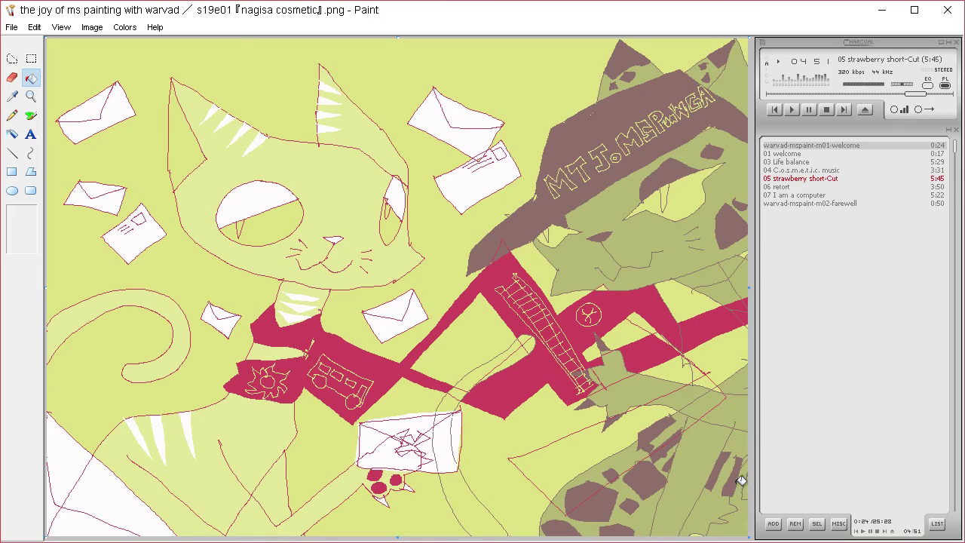
left_click(739, 487)
Draw crossing bars over the second cat's body stripes and fill them grey-brown to form hash-shaped marks, undoing the spilled fills.
left_click(12, 116)
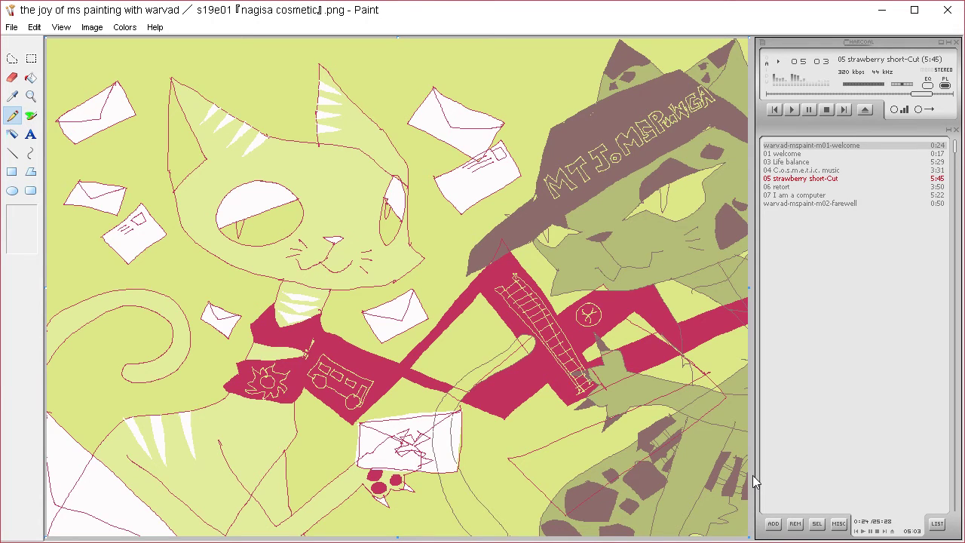
left_click(30, 78)
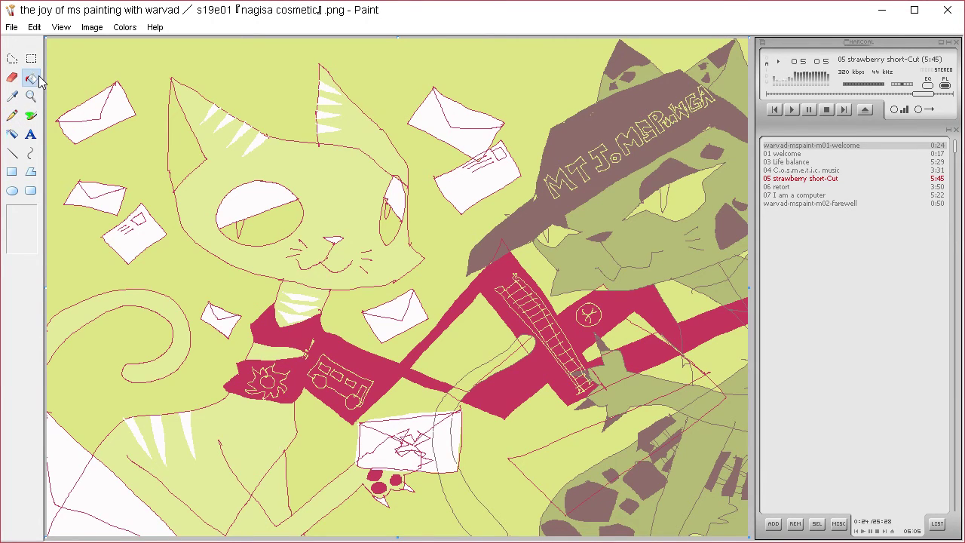
left_click(672, 454)
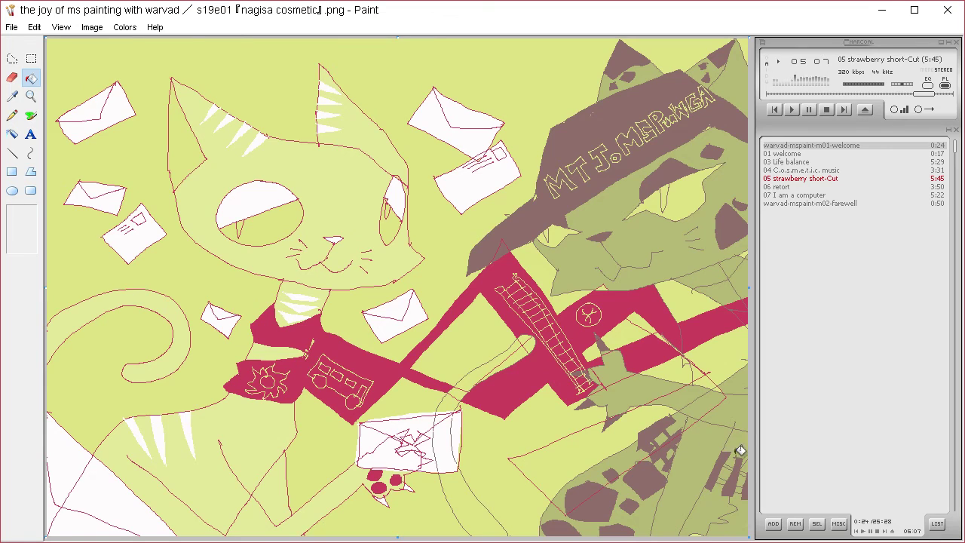
left_click(737, 466)
key("ctrl+z")
left_click(735, 468)
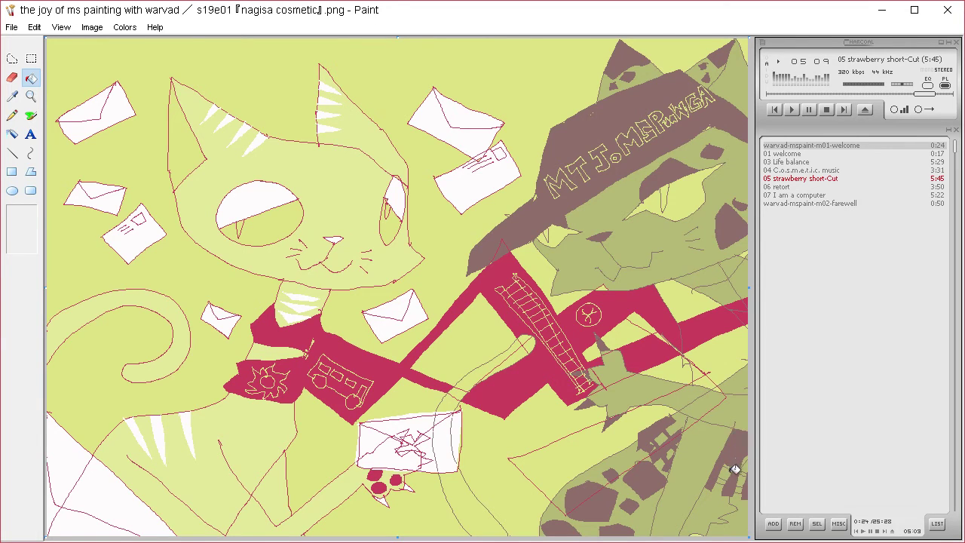
key("ctrl+z")
left_click(729, 477)
key("ctrl+z")
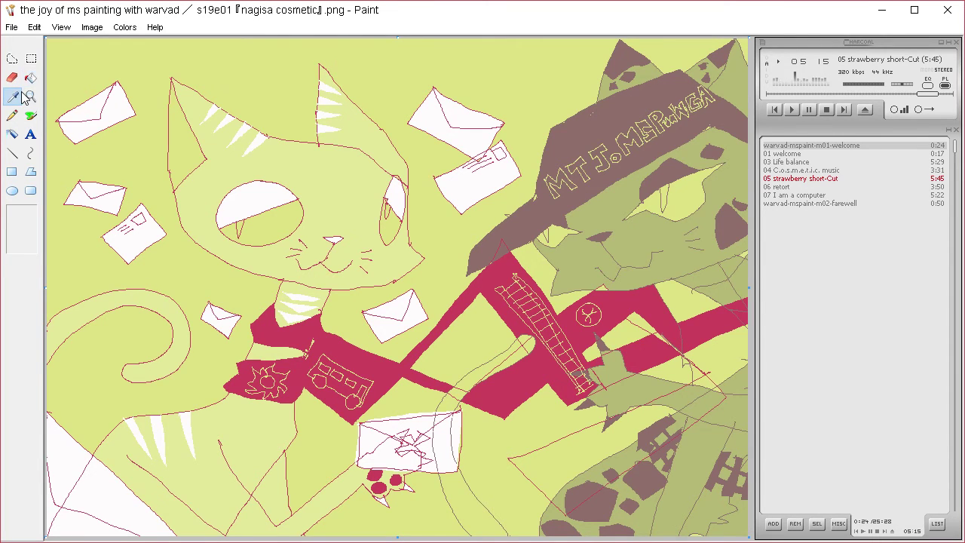
Mix a custom yellow-green with hue 42 and saturation 83, and raise its luminosity.
left_click(125, 27)
left_click(134, 38)
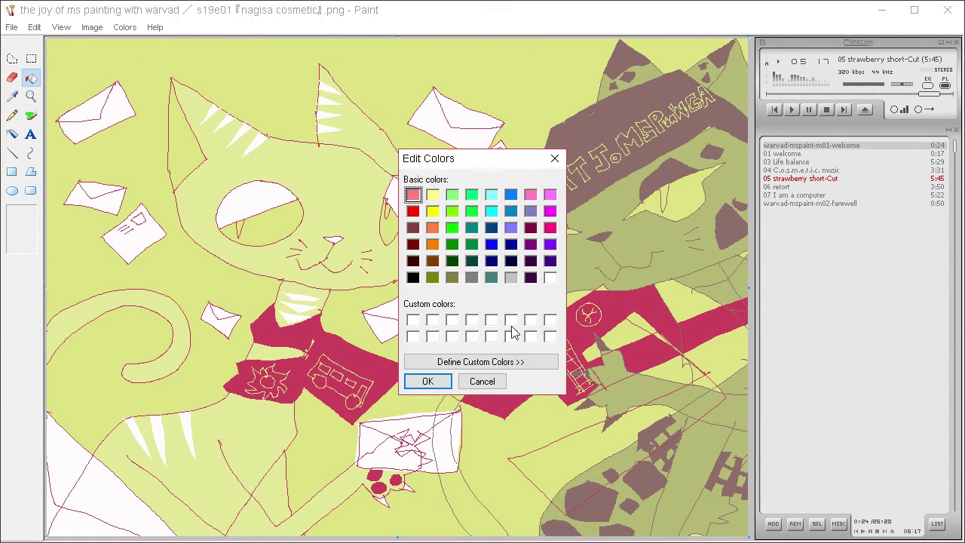
left_click(519, 362)
left_click(595, 267)
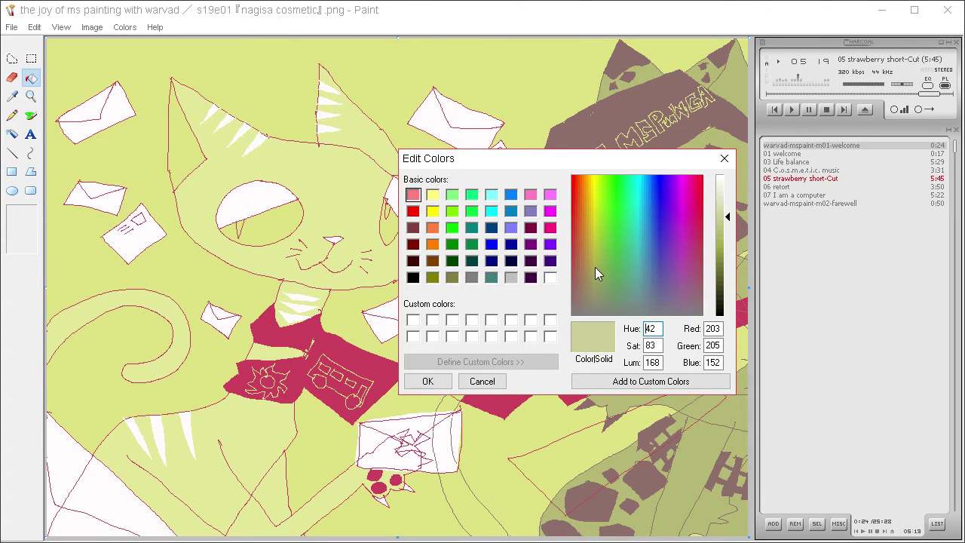
left_click_drag(726, 218, 726, 202)
left_click(427, 382)
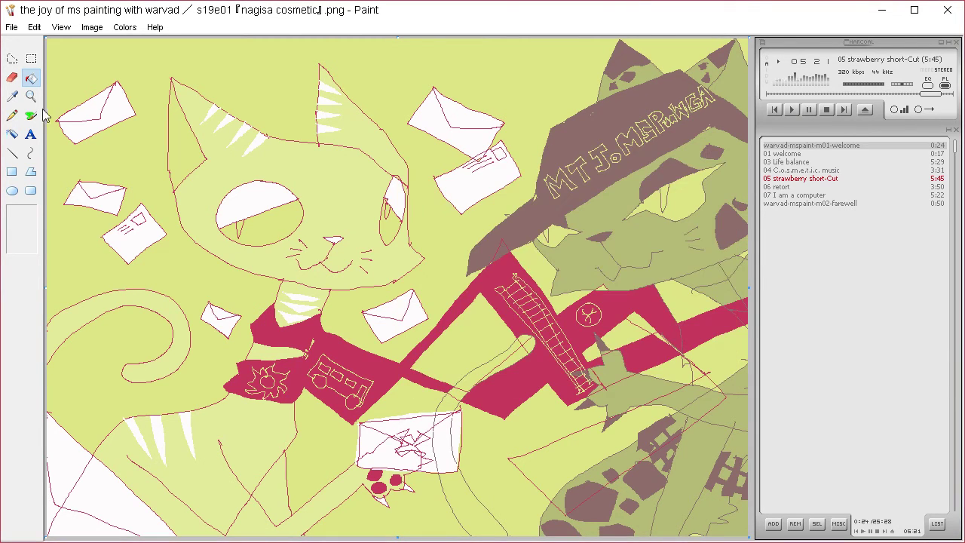
Switch to the Brush and readjust the luminosity of the custom grey-green.
left_click(31, 116)
left_click(124, 26)
left_click(130, 39)
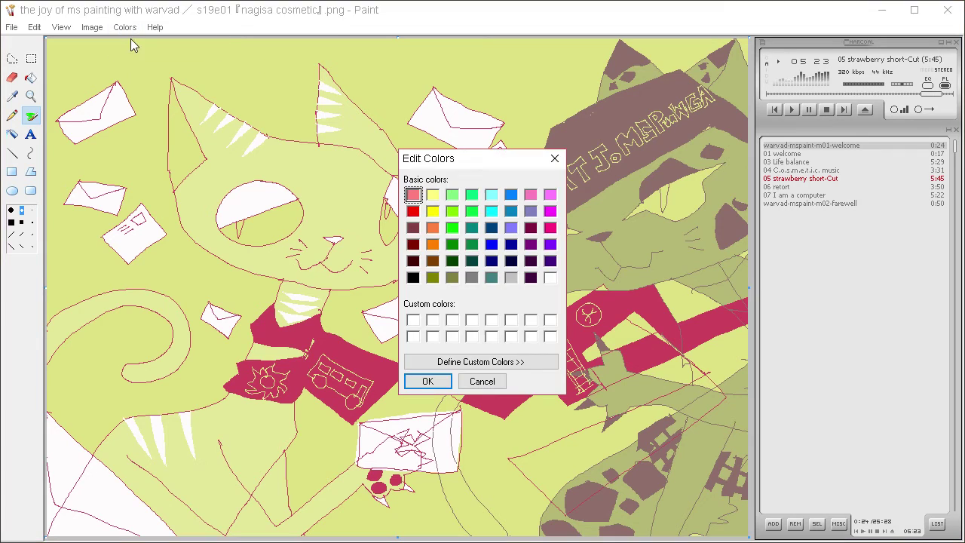
left_click(530, 363)
left_click(726, 211)
left_click(428, 382)
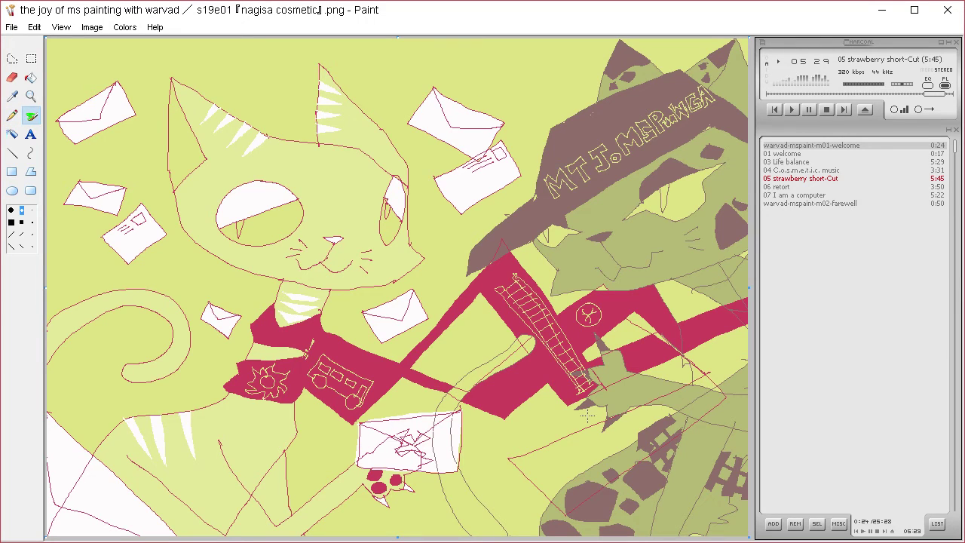
Sample the background colour and paint five parallel grey-green diagonals across the lower middle with the largest square Brush, undoing stray strokes.
left_click(12, 95)
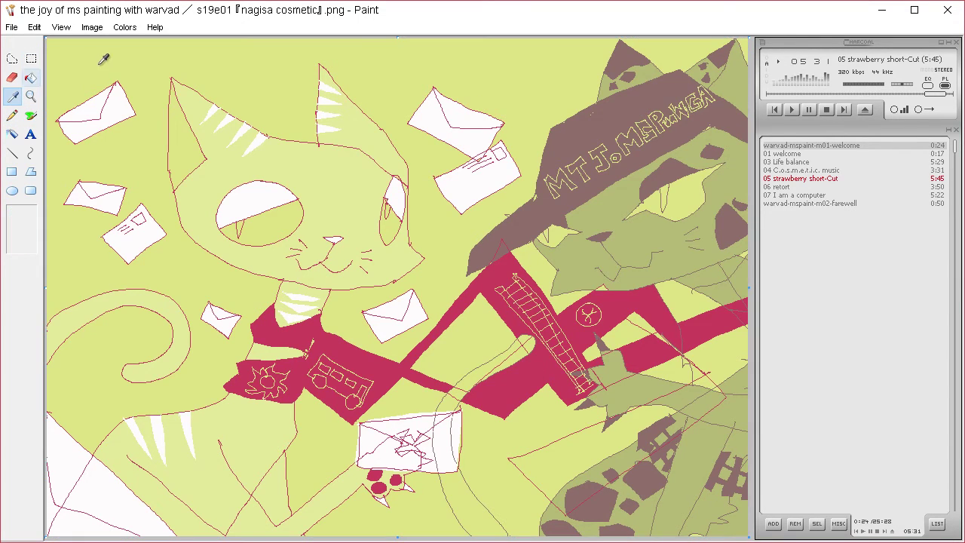
left_click(101, 64)
left_click(11, 222)
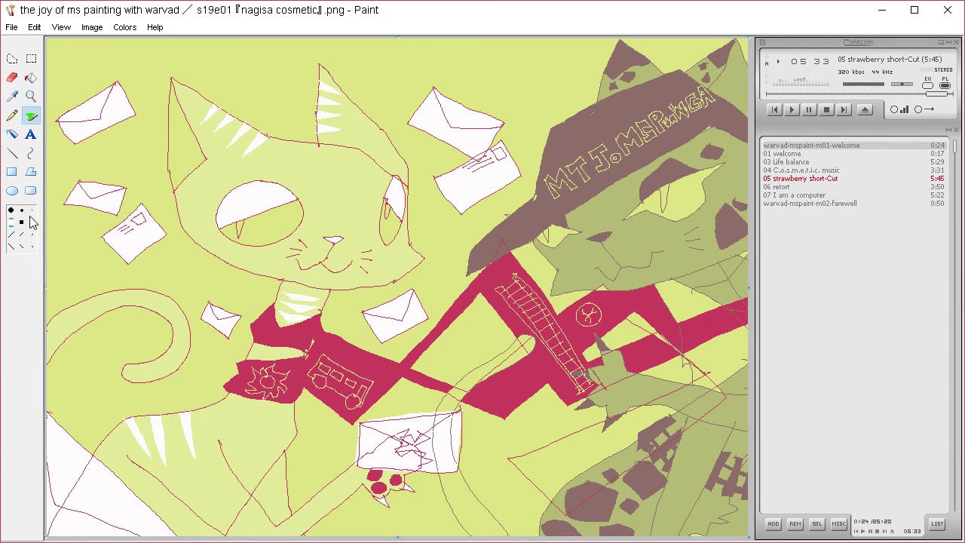
left_click_drag(332, 442, 406, 537)
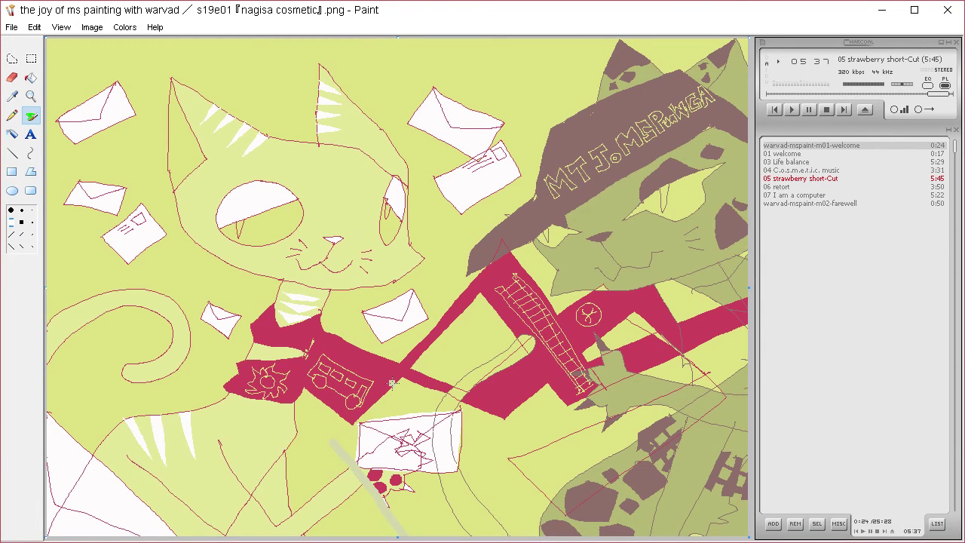
key("ctrl+z")
left_click_drag(326, 468, 453, 536)
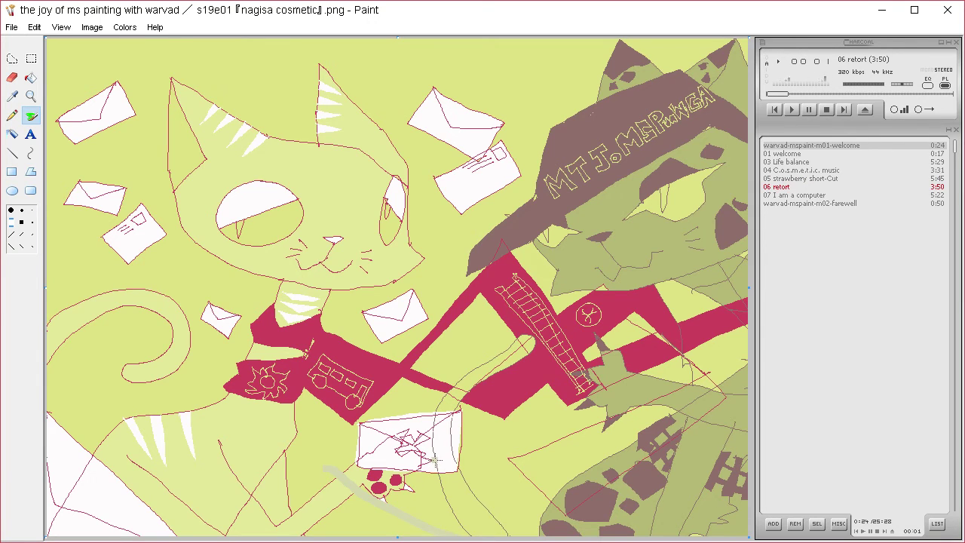
left_click_drag(358, 446, 482, 532)
mouse_move(377, 385)
left_mouse_down()
mouse_move(474, 460)
mouse_move(554, 536)
left_mouse_up()
left_click_drag(375, 301, 605, 537)
left_click_drag(405, 239, 705, 537)
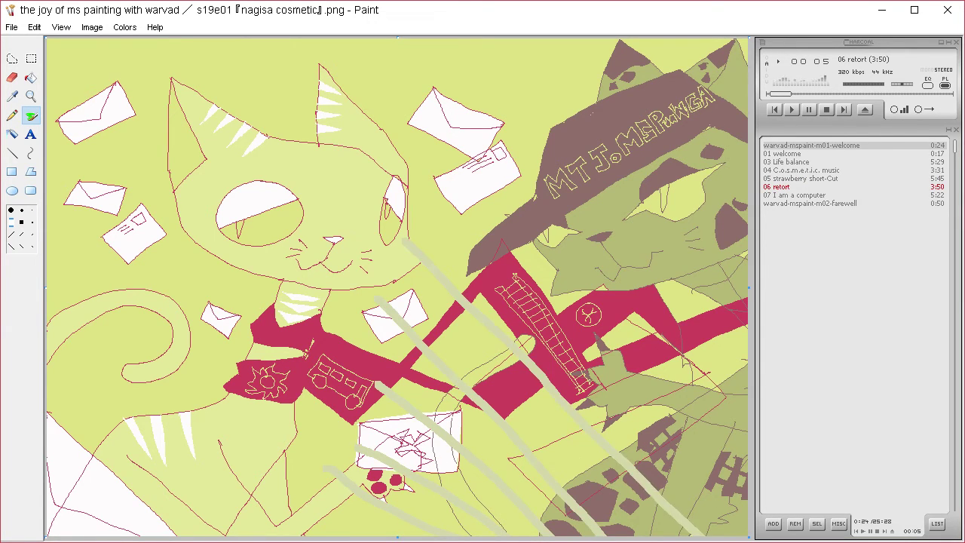
left_click_drag(562, 313, 747, 494)
key("ctrl+z")
Select the whole picture with a transparent background to preview the diagonal strokes, and return to the Brush.
key("ctrl+a")
left_click(21, 241)
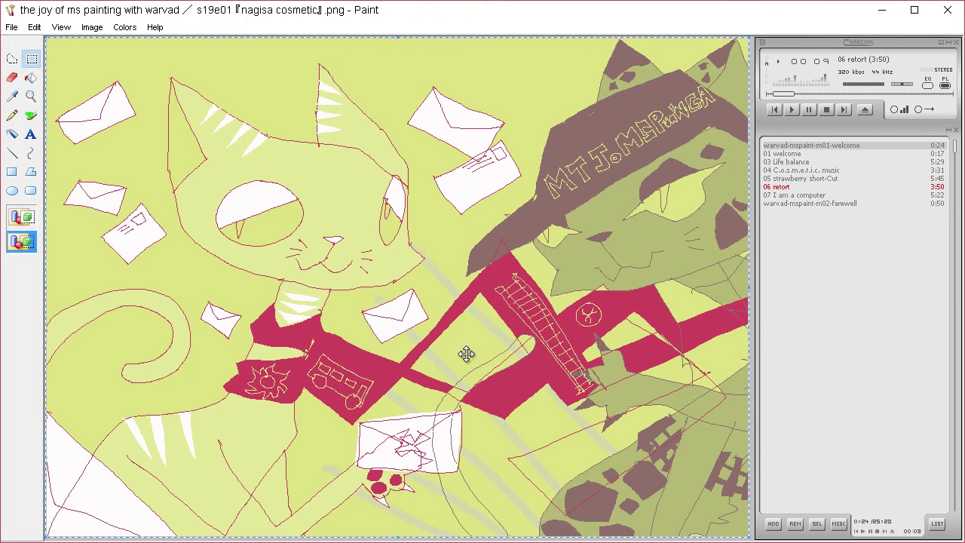
left_click(34, 119)
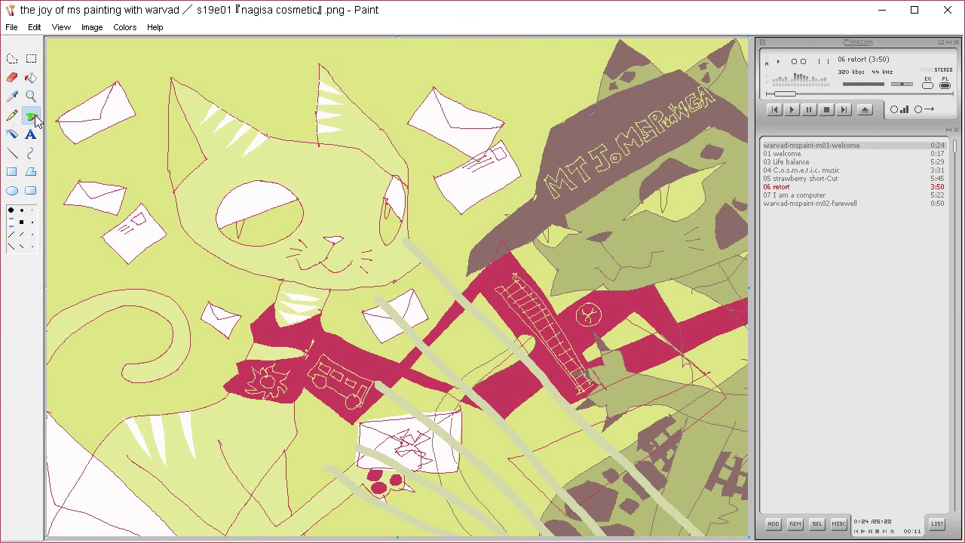
Paint six more parallel grey-green diagonals across the olive cat up to the upper right corner of the picture.
left_click_drag(436, 185, 664, 528)
left_click_drag(466, 115, 746, 464)
mouse_move(518, 57)
left_mouse_down()
mouse_move(691, 272)
mouse_move(747, 373)
left_mouse_up()
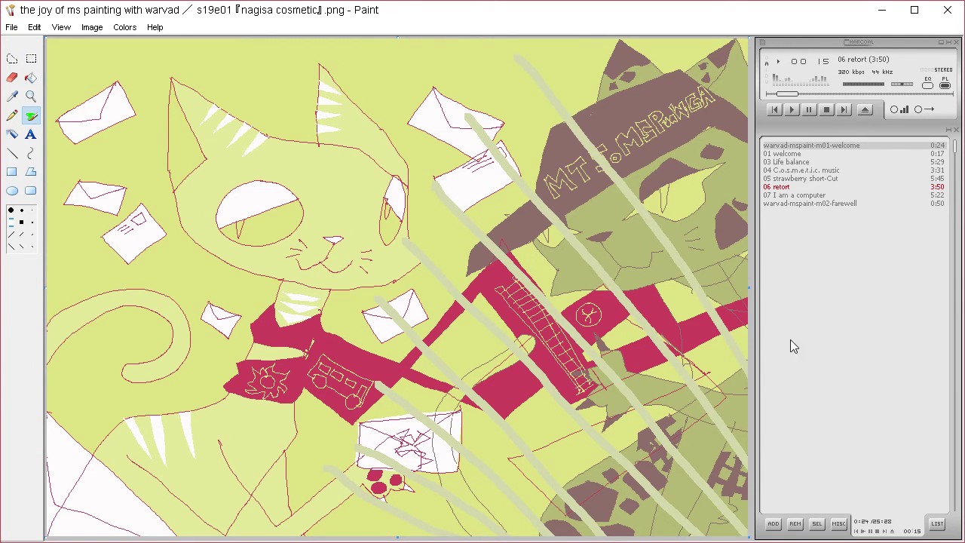
left_click_drag(573, 44, 850, 422)
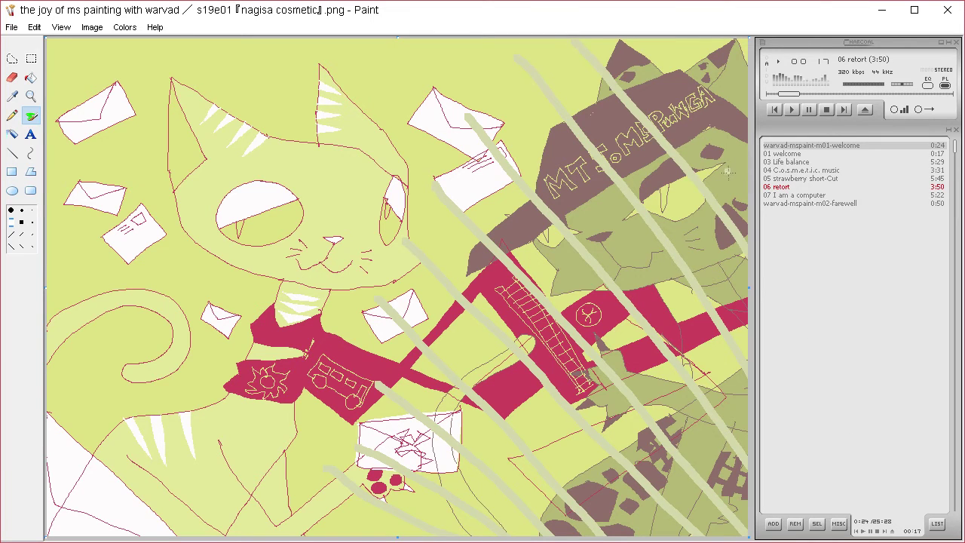
left_click_drag(745, 170, 676, 71)
left_click_drag(748, 96, 728, 47)
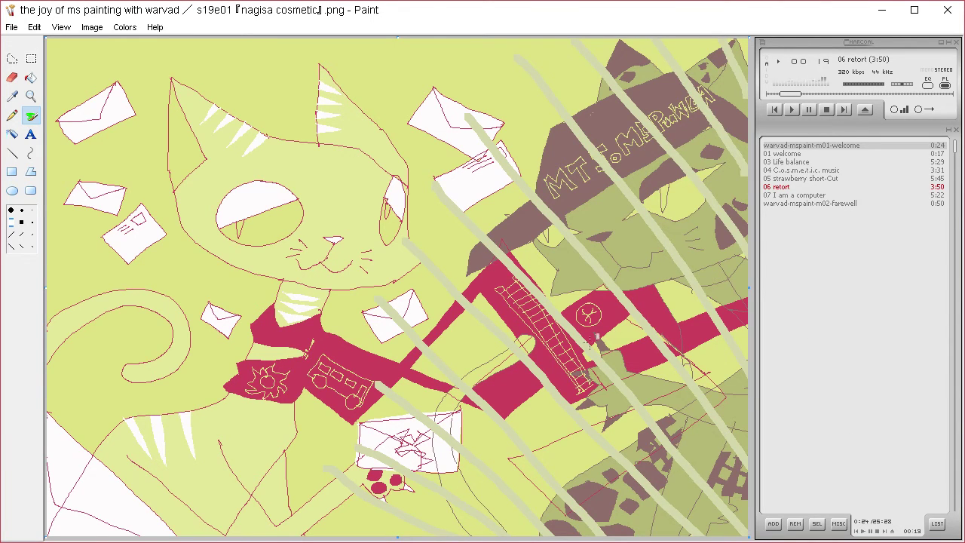
Cross the diagonals with slightly rising, near-horizontal grey-green strokes from the lower edge to the upper edge, forming a wire-fence net.
mouse_move(341, 494)
left_mouse_down()
mouse_move(452, 473)
mouse_move(747, 457)
mouse_move(758, 480)
left_mouse_up()
mouse_move(390, 522)
left_mouse_down()
mouse_move(494, 528)
mouse_move(830, 506)
left_mouse_up()
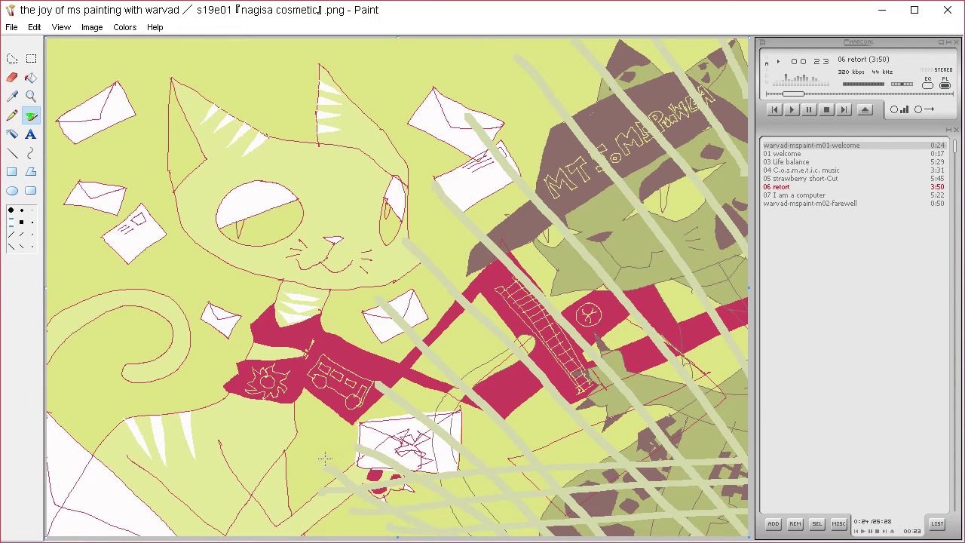
left_click_drag(324, 458, 750, 406)
left_click_drag(351, 407, 751, 369)
left_click_drag(351, 367, 750, 323)
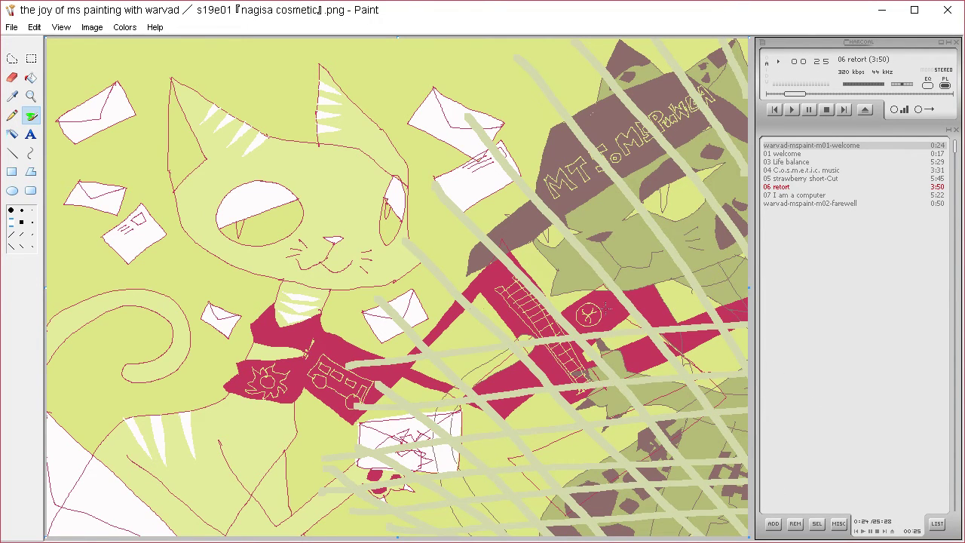
left_click_drag(365, 314, 751, 258)
left_click_drag(399, 248, 753, 218)
left_click_drag(440, 188, 797, 160)
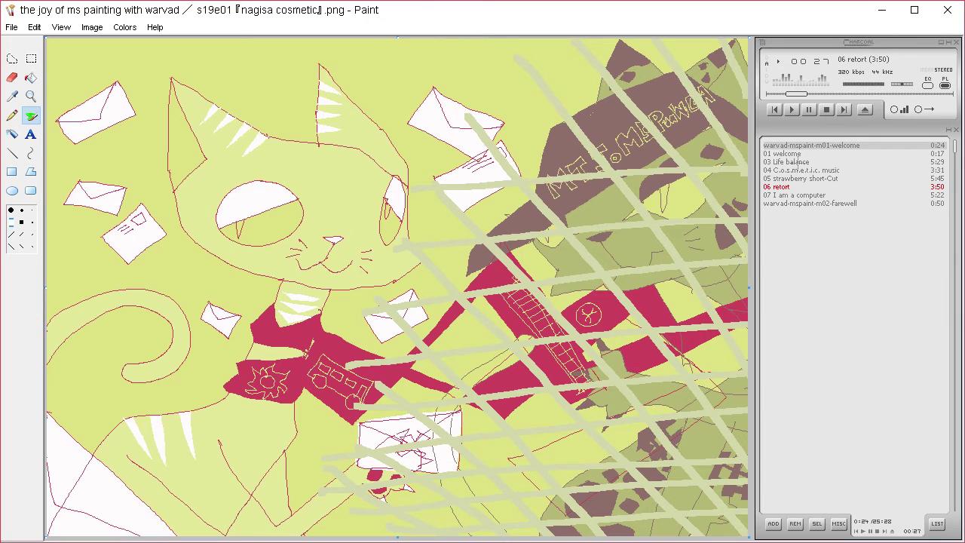
left_click_drag(425, 133, 795, 105)
left_click_drag(483, 81, 755, 41)
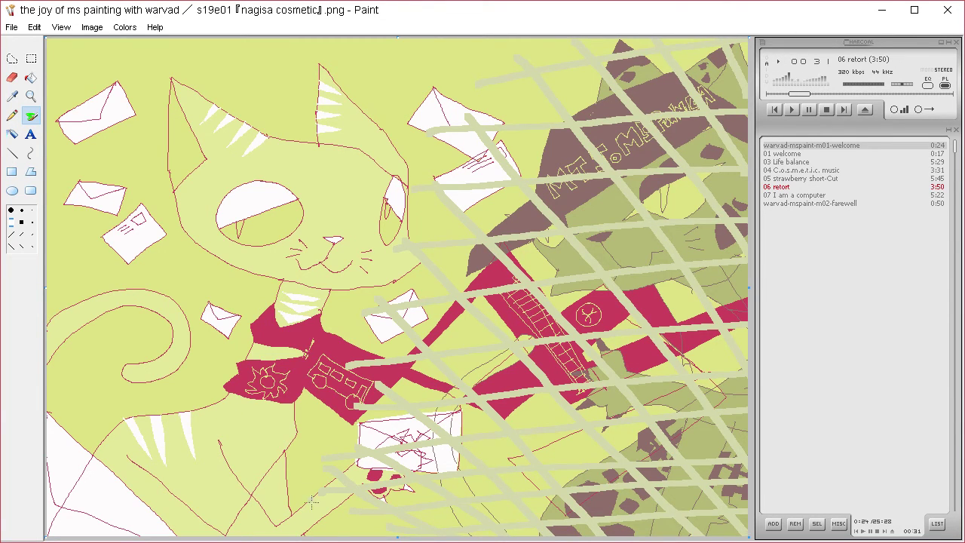
Paint a looping coil along the net's free edge with the medium square Brush, from the lower edge up to the upper edge.
left_click(24, 223)
mouse_move(258, 468)
left_mouse_down()
mouse_move(340, 501)
mouse_move(271, 460)
mouse_move(349, 400)
mouse_move(366, 354)
left_mouse_up()
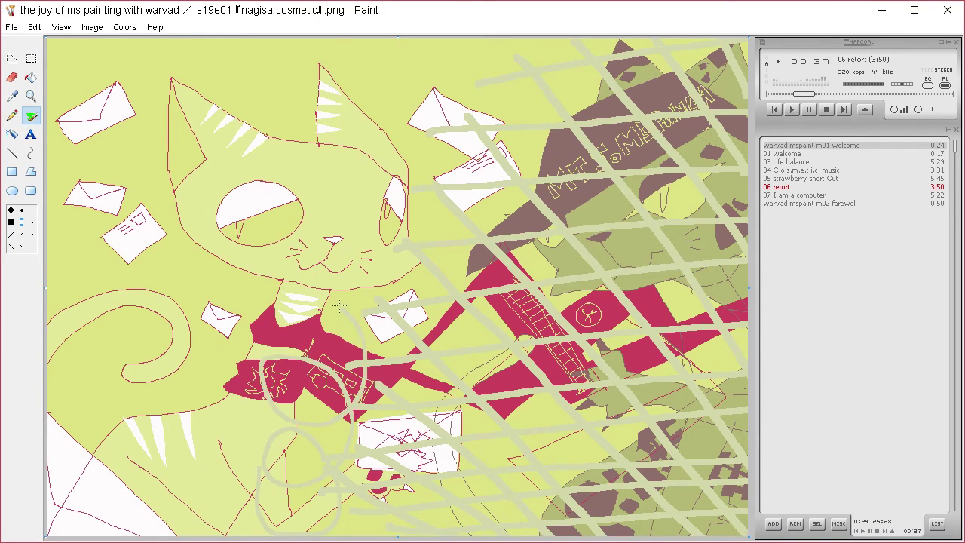
mouse_move(340, 304)
left_mouse_down()
mouse_move(401, 300)
mouse_move(343, 218)
mouse_move(414, 280)
mouse_move(389, 132)
left_mouse_up()
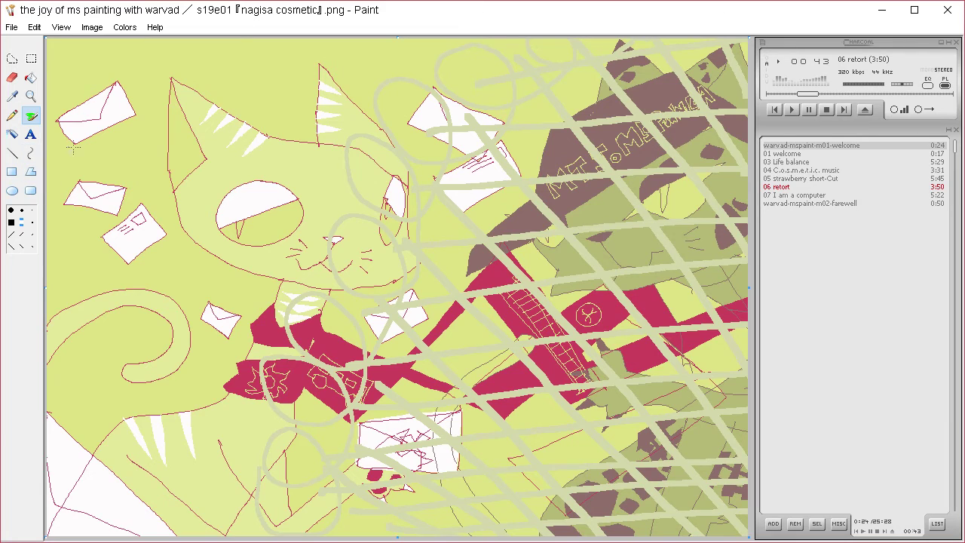
Draw four small pointed stars around the envelopes beside the pale cat's ear with the Pencil and fill them grey-green.
left_click(17, 119)
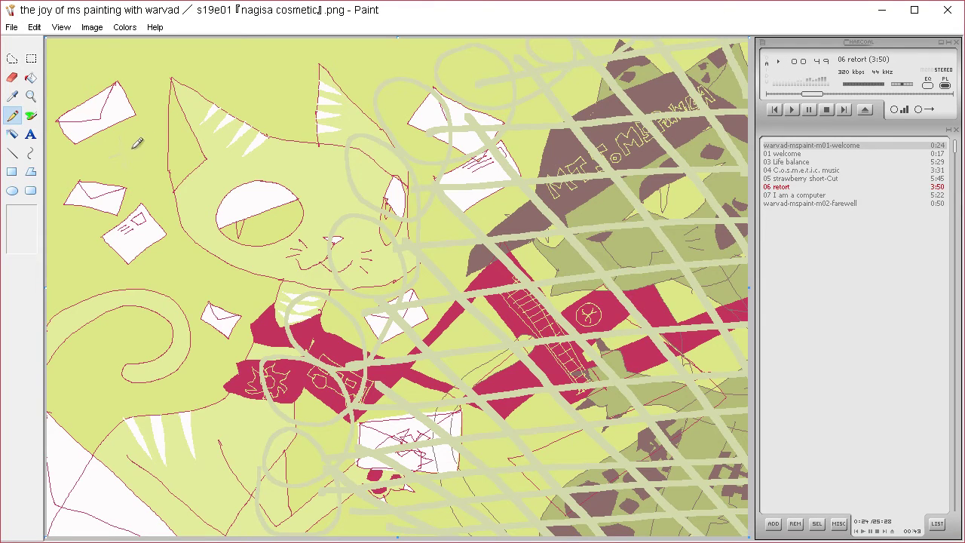
left_click(30, 78)
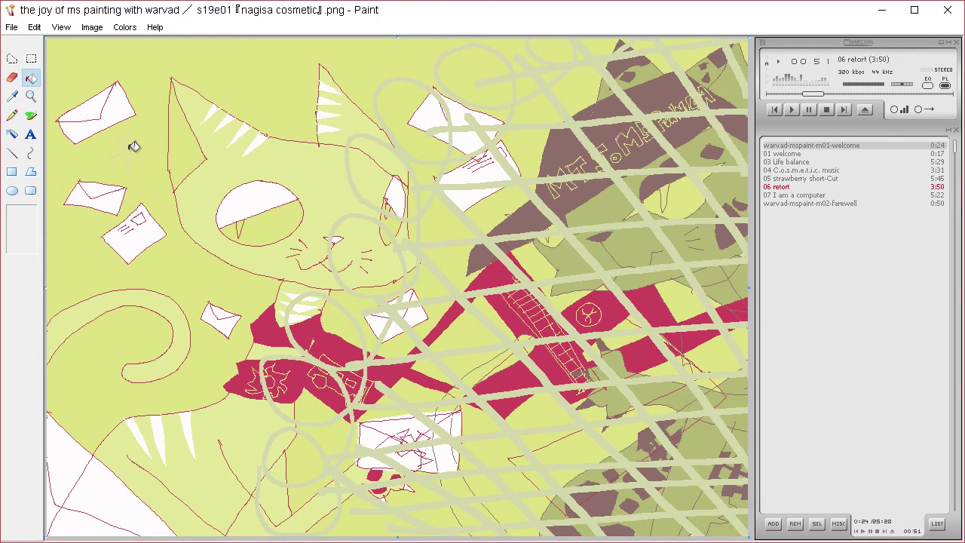
left_click(12, 115)
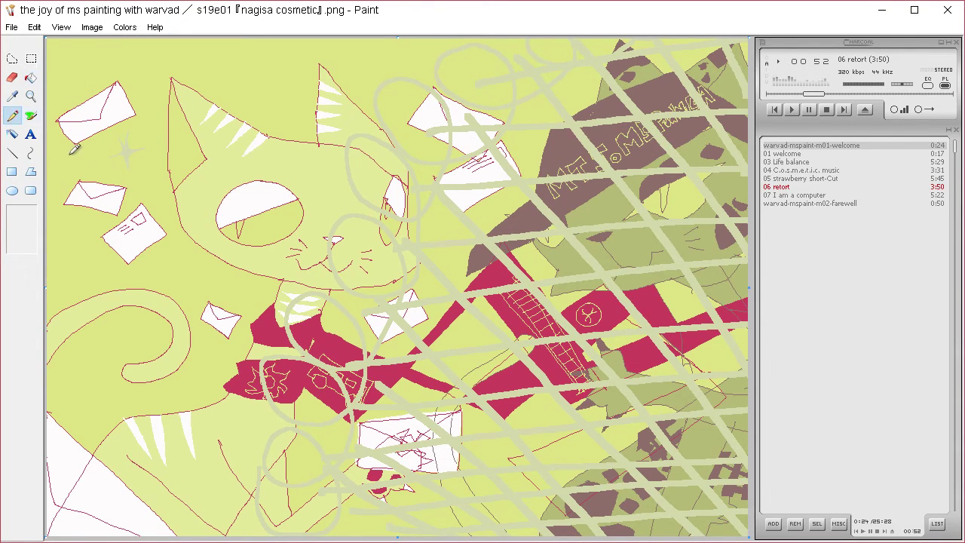
left_click(31, 78)
left_click(12, 115)
left_click(30, 78)
left_click(141, 180)
left_click(13, 115)
left_click(30, 78)
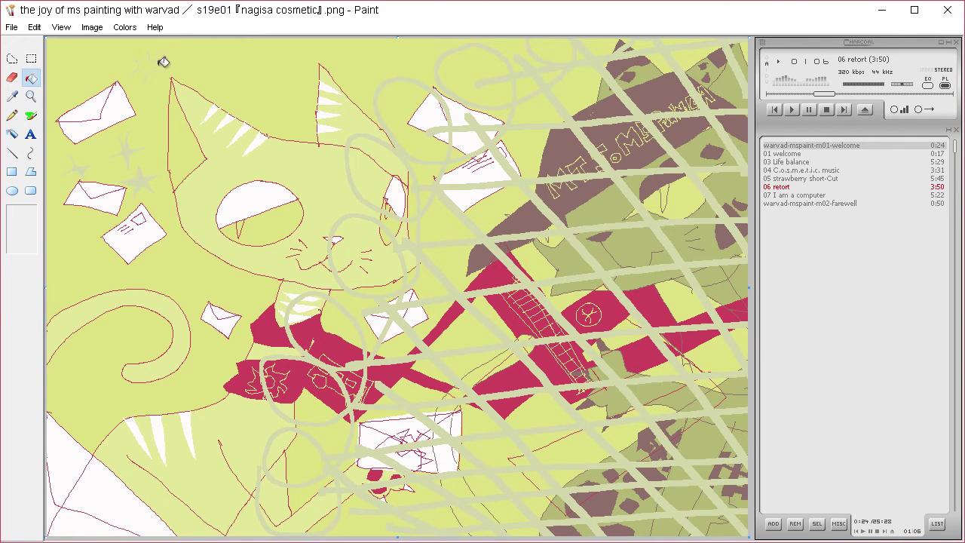
left_click(155, 62)
Lasso the small stars and place copies of them along the looping coil as barbs, removing the originals.
left_click(13, 97)
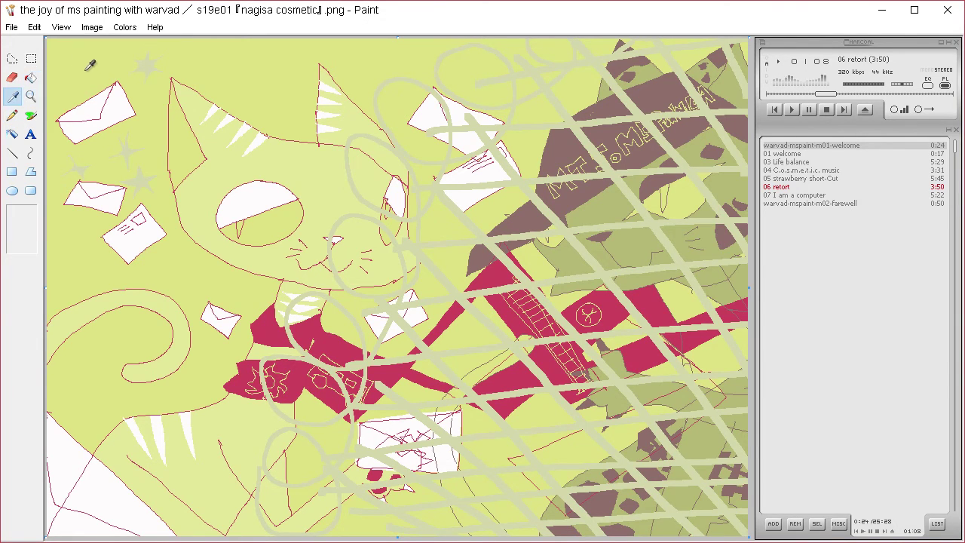
left_click(12, 58)
mouse_move(133, 49)
left_mouse_down()
mouse_move(130, 87)
mouse_move(147, 111)
mouse_move(54, 169)
mouse_move(64, 185)
mouse_move(109, 173)
mouse_move(146, 196)
mouse_move(167, 178)
mouse_move(157, 46)
left_mouse_up()
key("Delete")
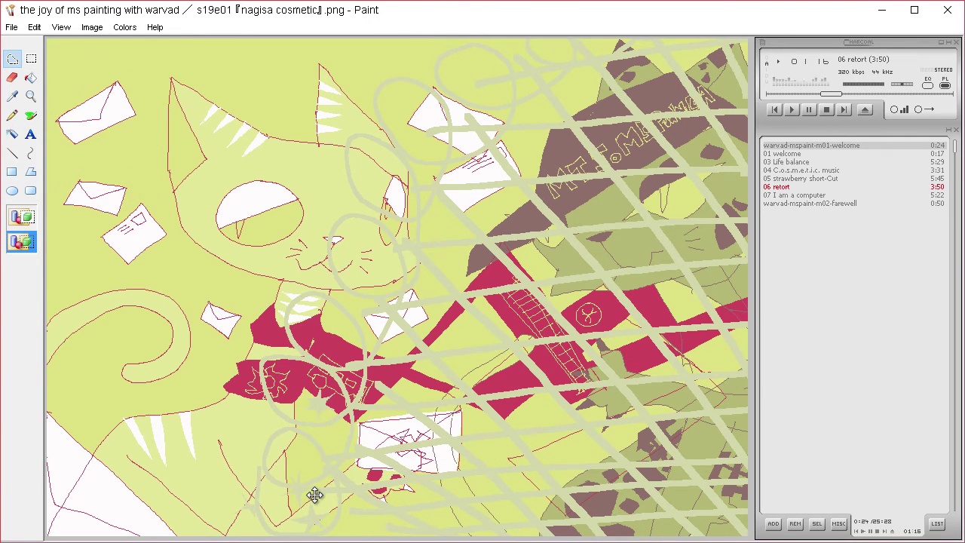
mouse_move(312, 496)
left_mouse_down()
mouse_move(341, 386)
mouse_move(384, 310)
mouse_move(377, 303)
mouse_move(423, 212)
mouse_move(403, 229)
mouse_move(435, 166)
mouse_move(483, 126)
mouse_move(475, 116)
mouse_move(558, 86)
left_mouse_up()
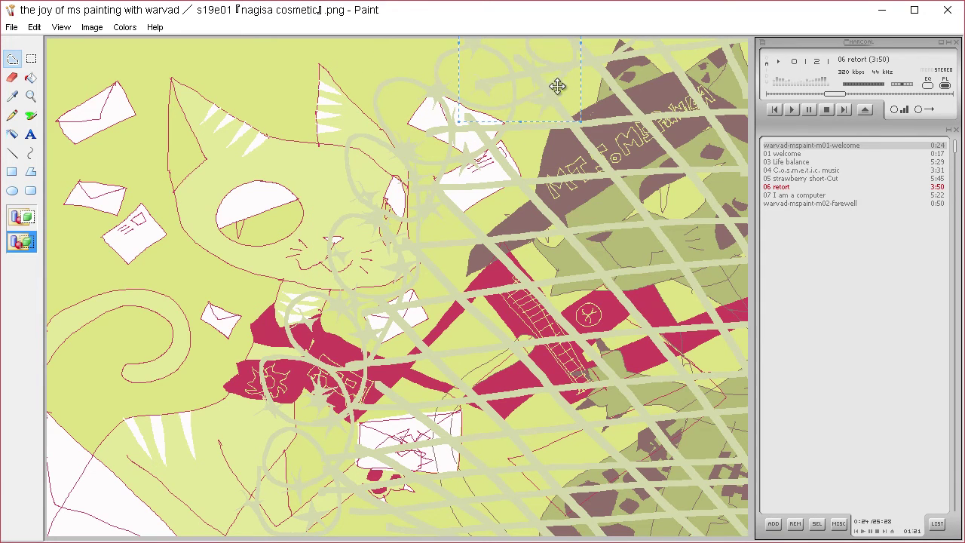
left_click(612, 75)
Overlay the cat artwork on the net with a transparent background so the barbed fence sits behind the cats.
key("ctrl+z")
key("ctrl+a")
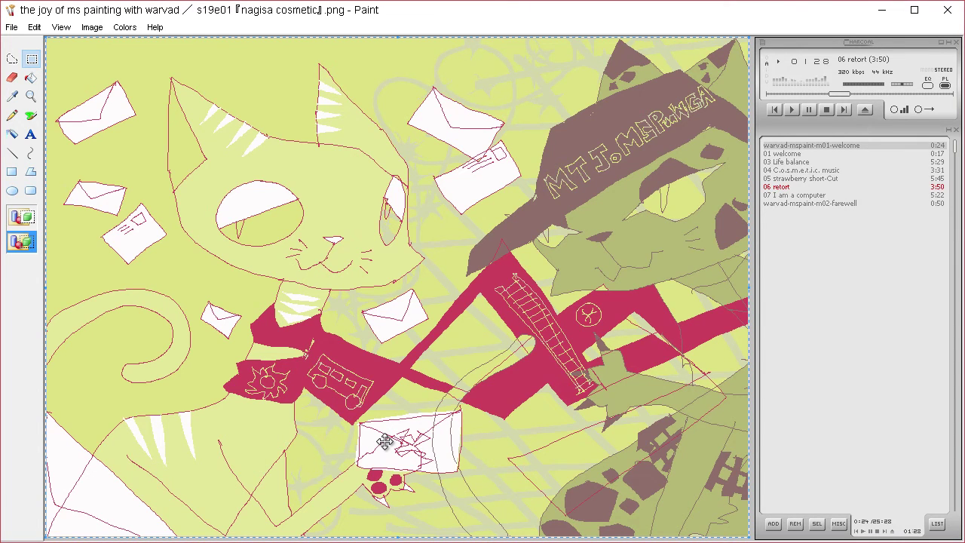
key("ctrl+v")
key("ctrl+z")
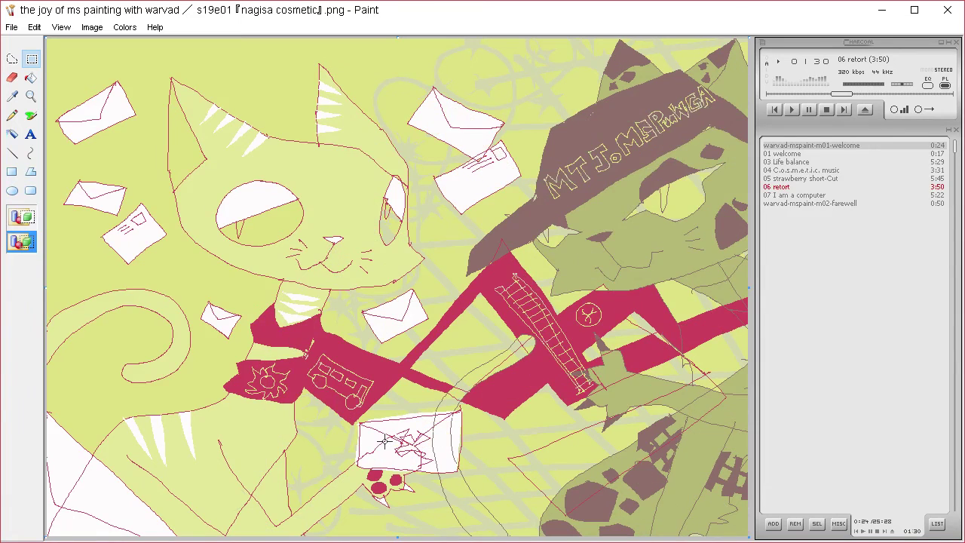
Mix a darker shade of the custom grey-green and switch to the Brush.
left_click(12, 115)
left_click(124, 27)
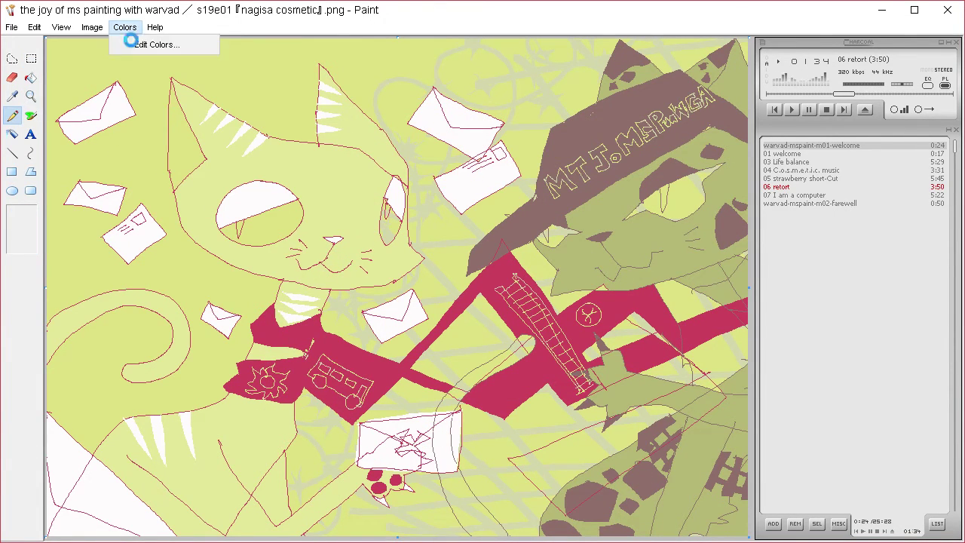
left_click(132, 41)
left_click(532, 359)
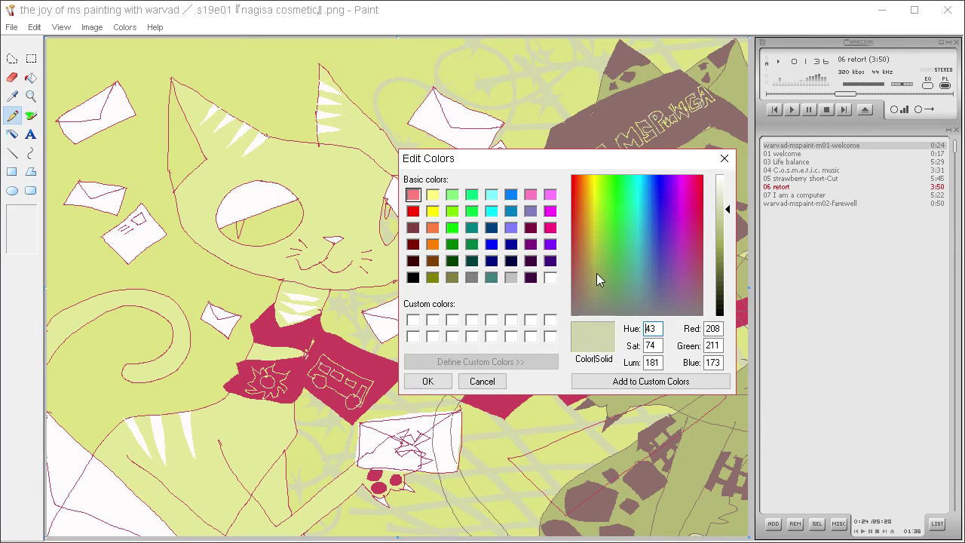
left_click(427, 380)
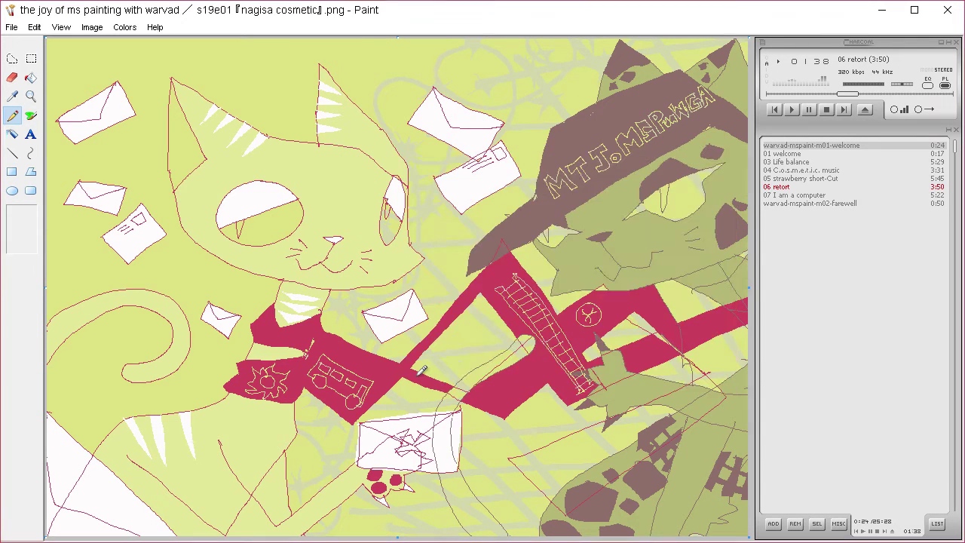
left_click(31, 115)
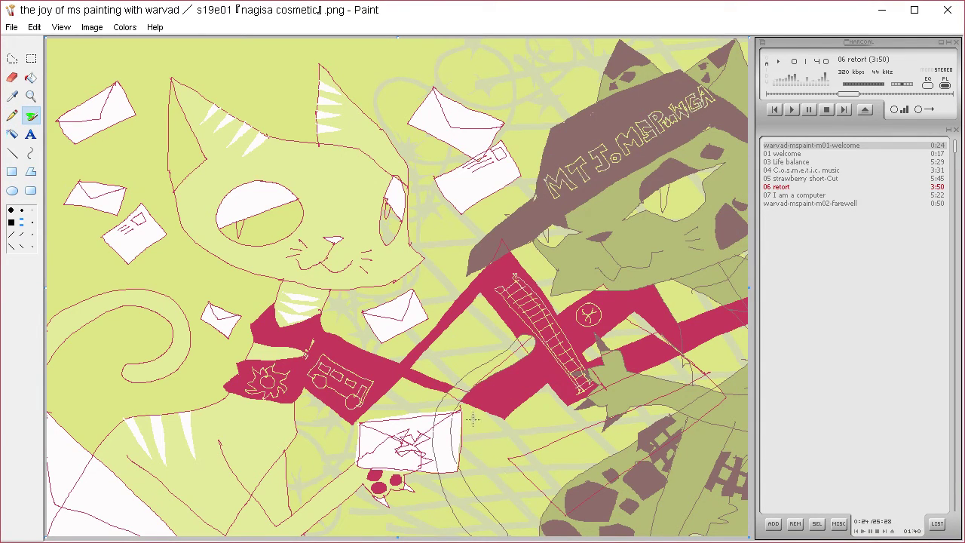
Paint six steep grey-green strokes fanning out over the lower right area with the medium square Brush, undoing one stray stroke.
left_click_drag(473, 420, 490, 537)
left_click_drag(491, 413, 568, 535)
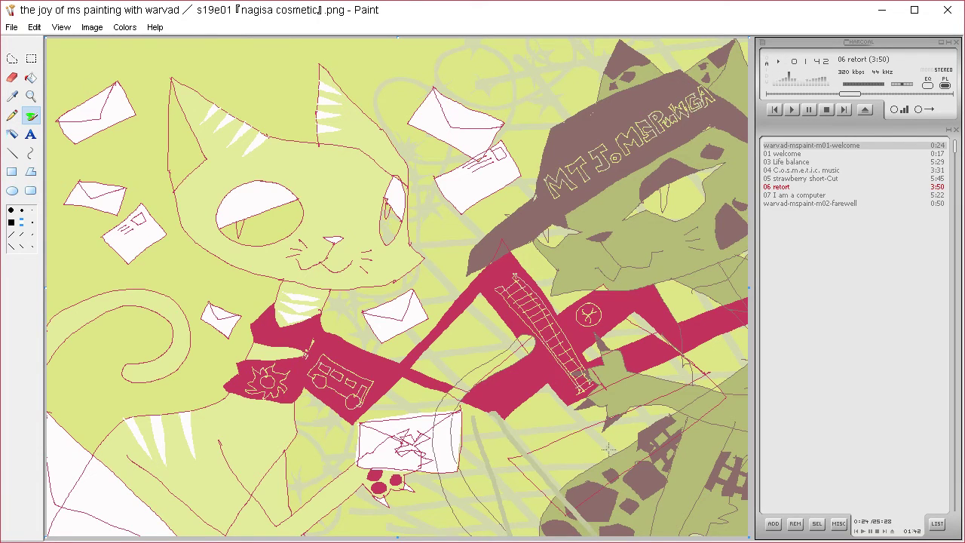
key("ctrl+z")
left_click_drag(505, 405, 532, 535)
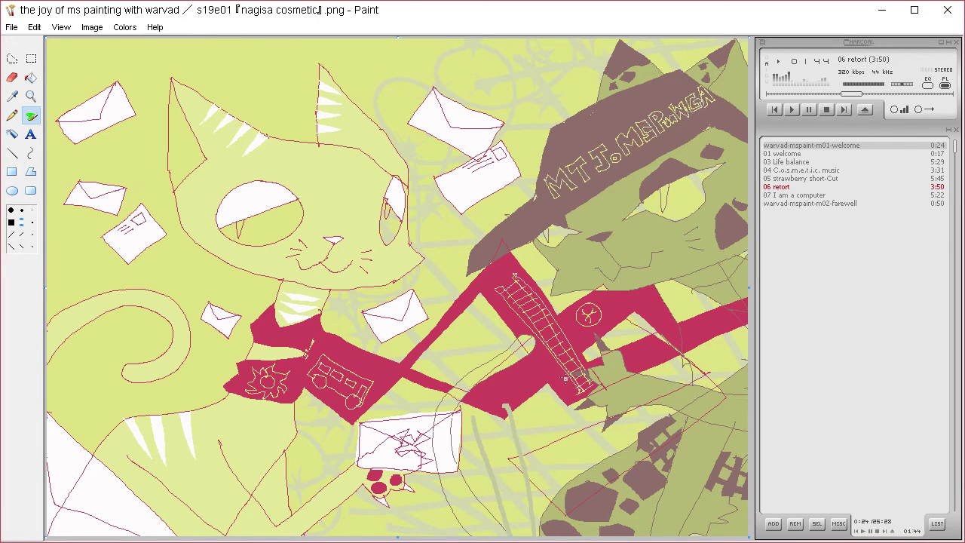
left_click_drag(566, 376, 550, 537)
left_click_drag(647, 350, 612, 524)
left_click_drag(731, 325, 644, 529)
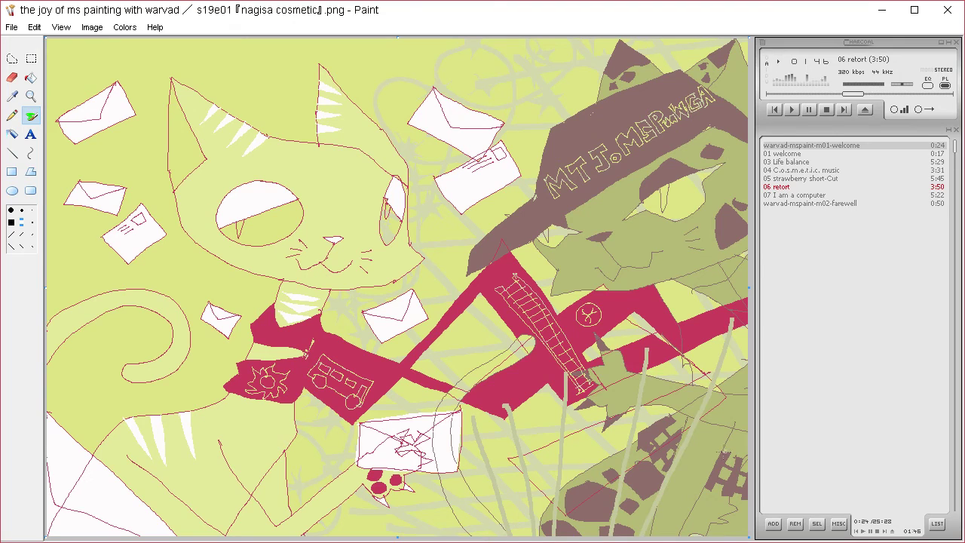
left_click_drag(746, 433, 683, 538)
Cross the fanned strokes with six gently sloping grey-green lines to form a second, darker net.
left_click_drag(467, 495, 517, 535)
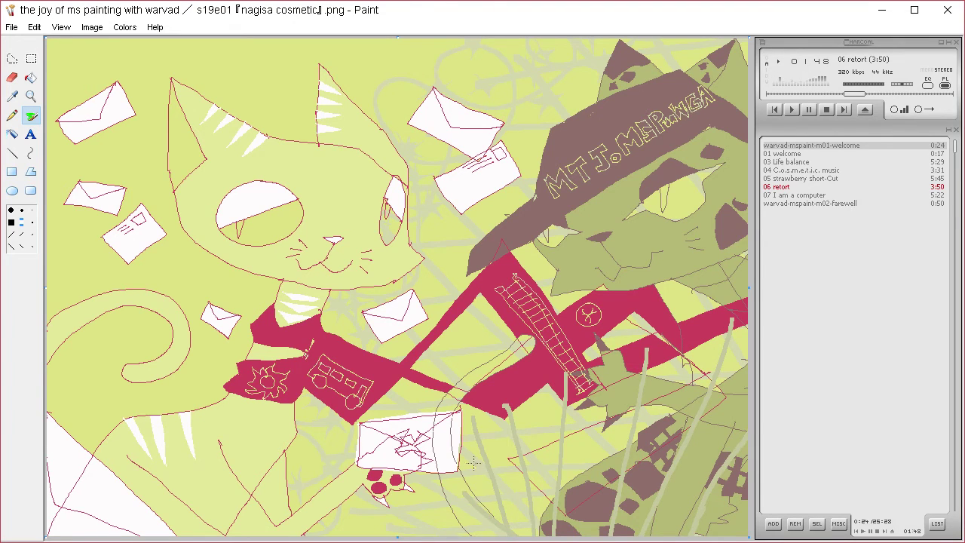
left_click_drag(475, 457, 600, 535)
left_click_drag(469, 430, 701, 533)
left_click_drag(496, 414, 755, 482)
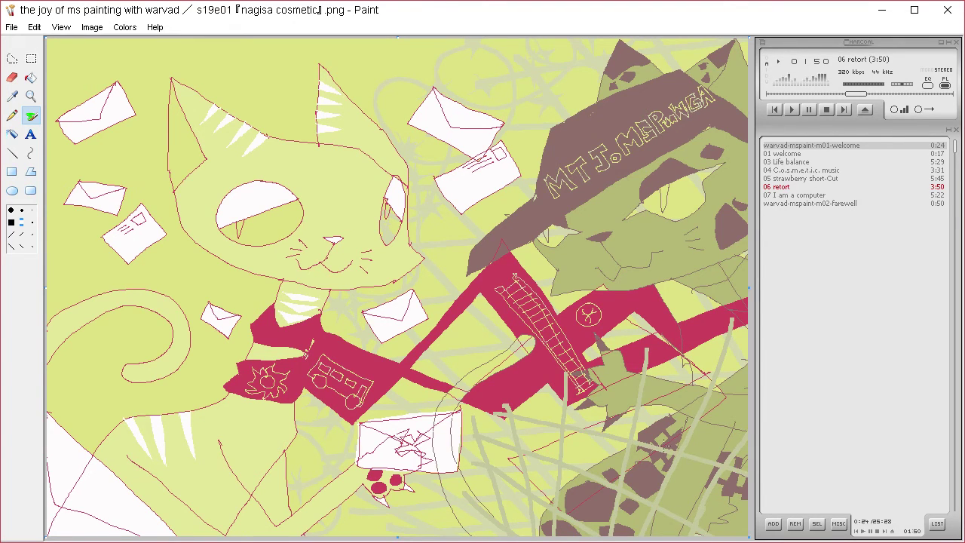
left_click_drag(502, 391, 802, 420)
left_click_drag(600, 362, 819, 370)
Undo the first coil stroke and paint a looping coil over the darker net's upper edge with the smallest square Brush.
mouse_move(427, 507)
left_mouse_down()
mouse_move(451, 444)
mouse_move(476, 436)
mouse_move(468, 347)
mouse_move(525, 368)
left_mouse_up()
key("ctrl+z")
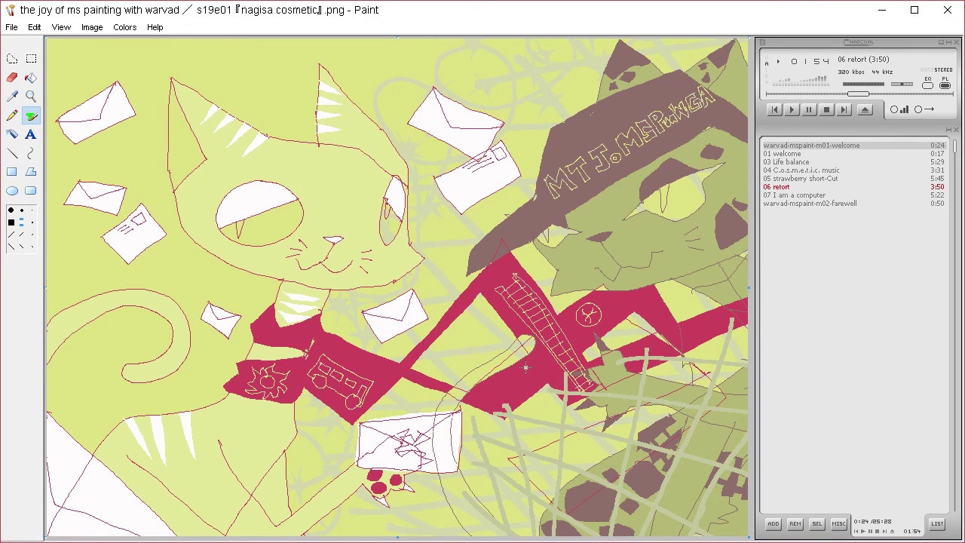
left_click(31, 222)
mouse_move(386, 510)
left_mouse_down()
mouse_move(448, 479)
mouse_move(467, 486)
mouse_move(413, 393)
mouse_move(470, 337)
mouse_move(532, 368)
mouse_move(580, 264)
mouse_move(671, 285)
mouse_move(715, 347)
mouse_move(783, 366)
left_mouse_up()
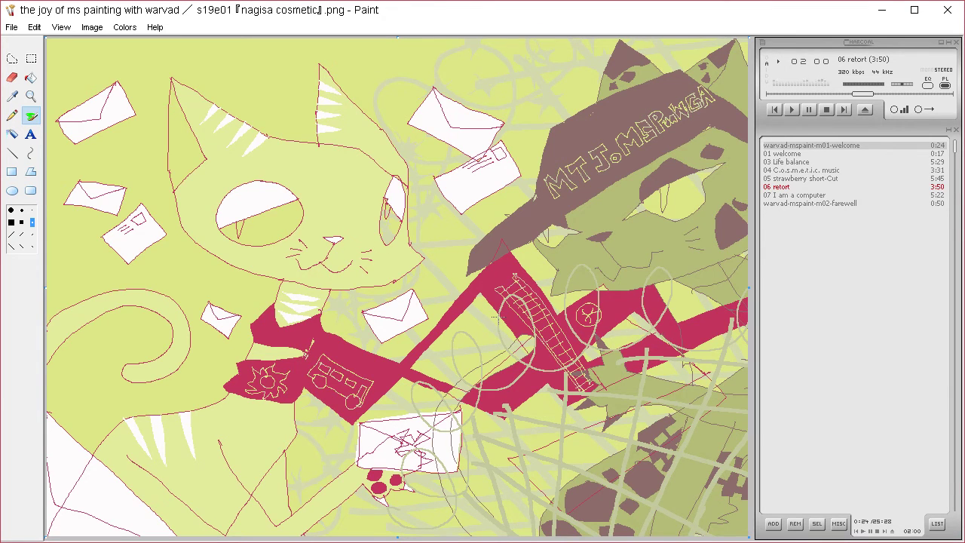
Sample colours from the picture and fill the cats' pupils and the pale cat's iris in paler tones.
left_click(13, 95)
left_click(31, 77)
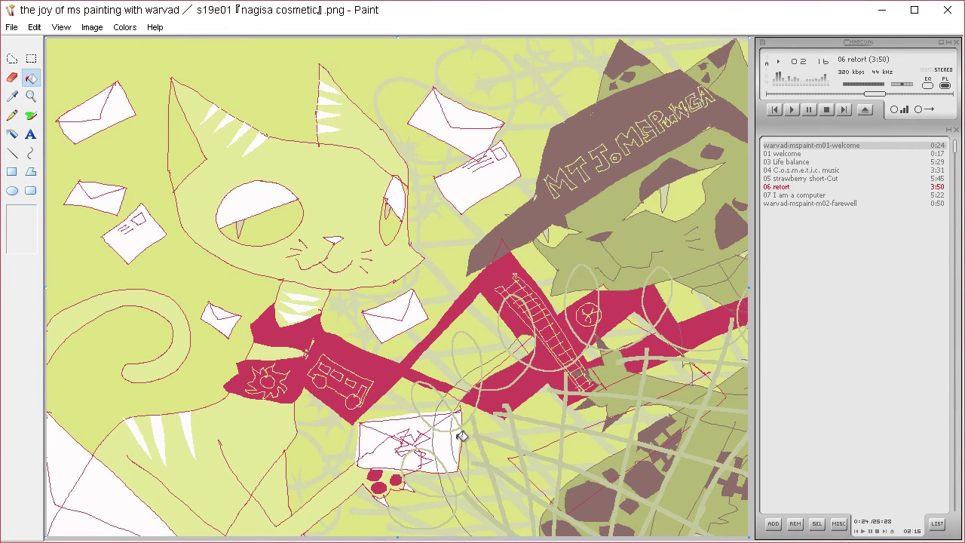
left_click(283, 223)
left_click(12, 96)
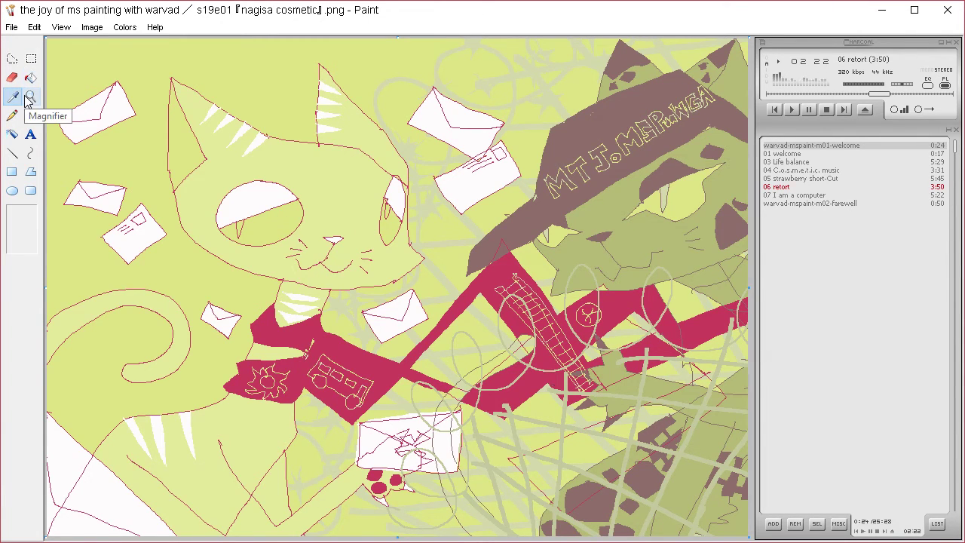
Sample a grey-green from the picture and paint small barbs along the front looping coil with the smallest square Brush.
left_click(520, 409)
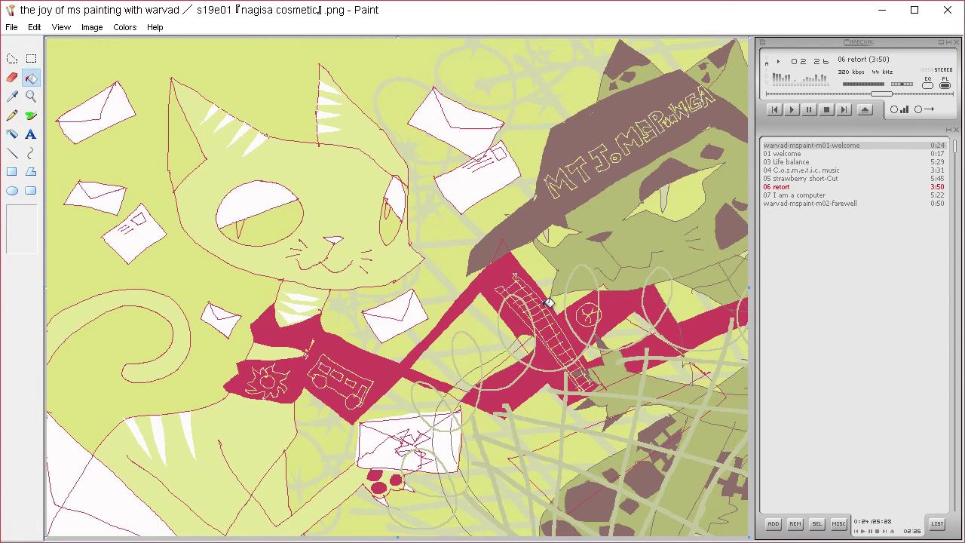
left_click(13, 59)
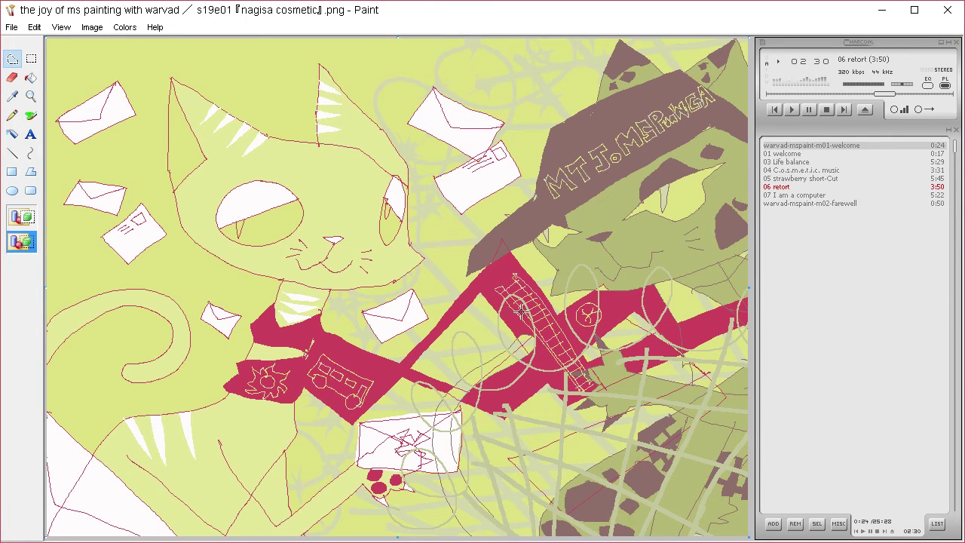
left_click(12, 97)
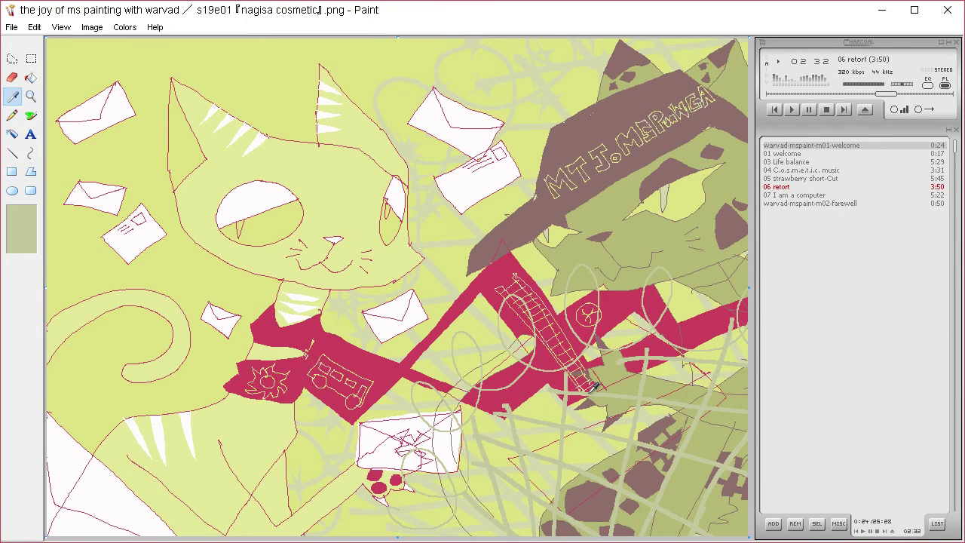
left_click(593, 386)
left_click(32, 117)
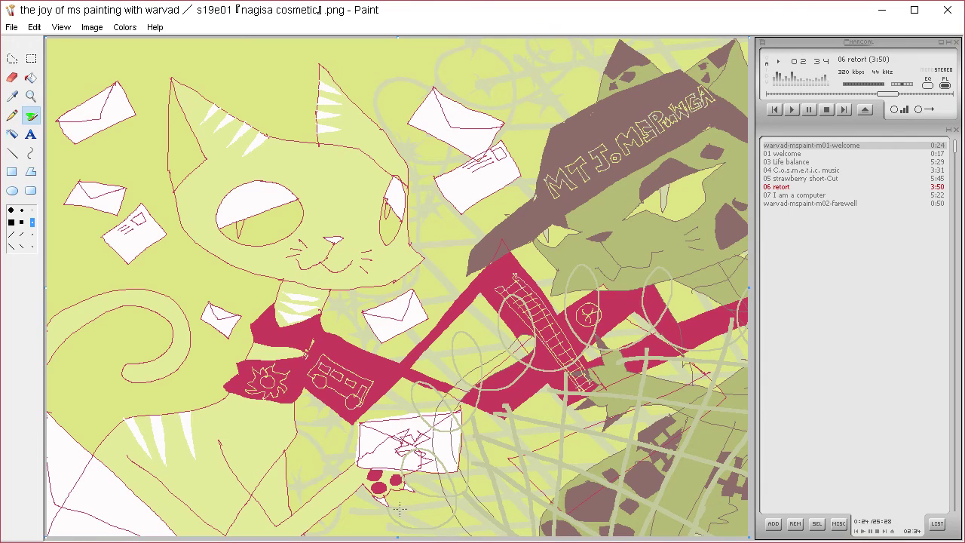
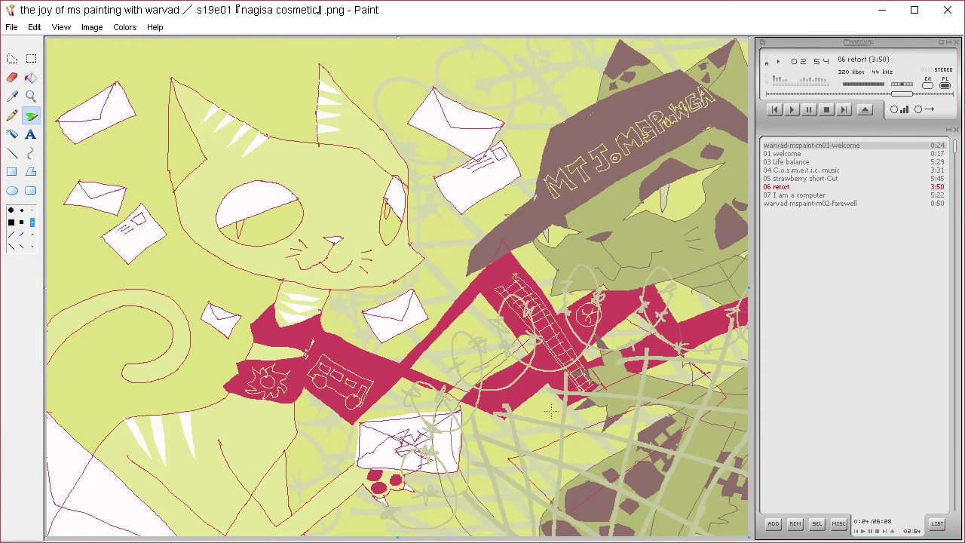
Mix a dark reddish-brown drawing colour with hue 0 and saturation 59.
left_click(12, 96)
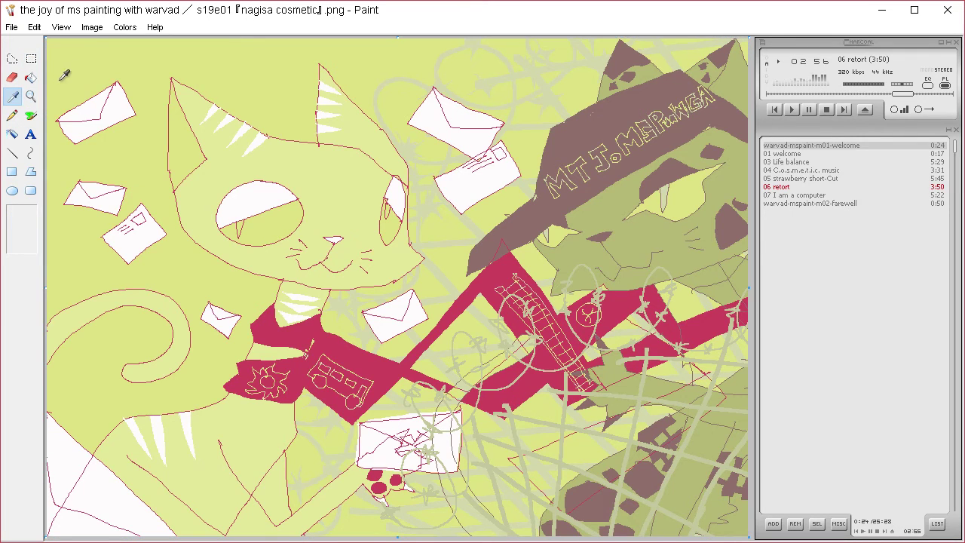
left_click(124, 27)
left_click(128, 42)
left_click(516, 366)
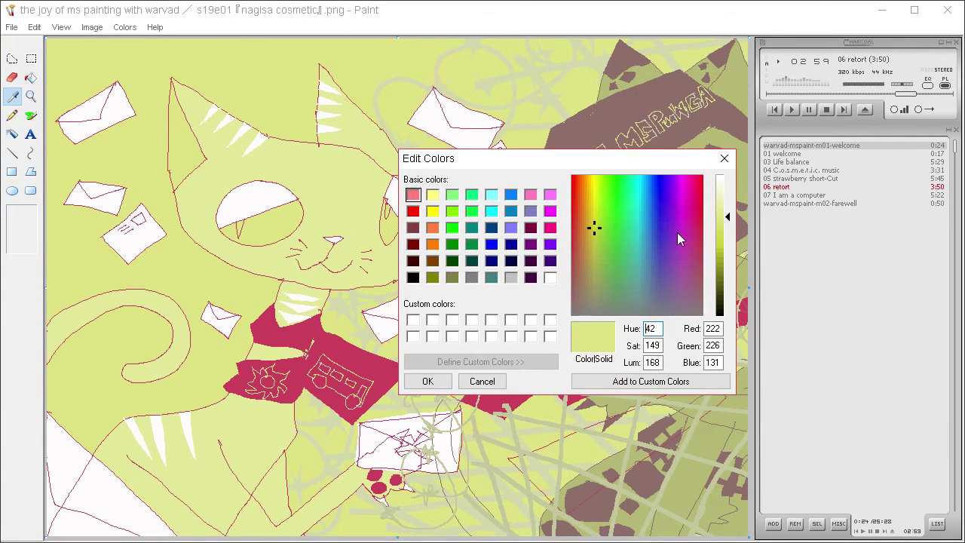
left_click(728, 280)
left_click(589, 284)
left_click(572, 282)
left_click(728, 264)
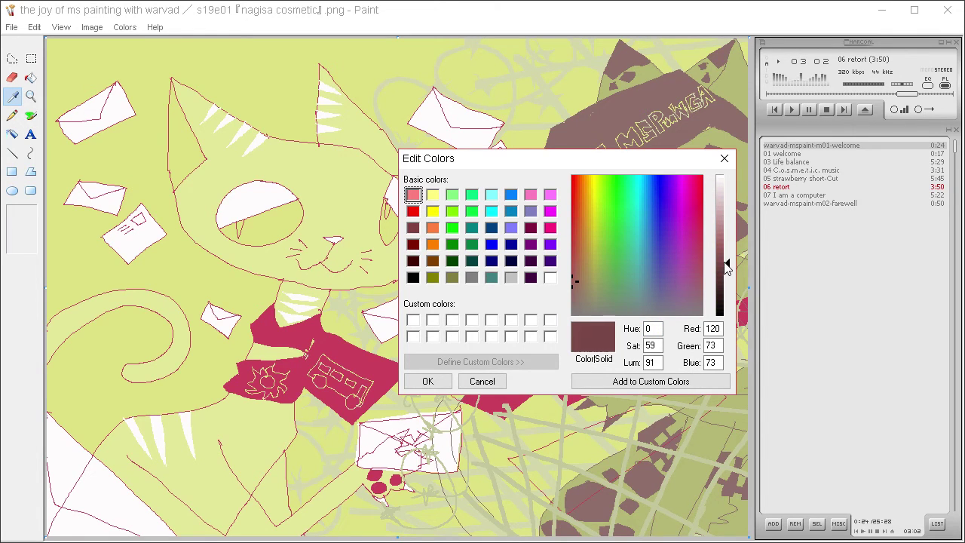
left_click_drag(728, 266, 728, 258)
left_click(428, 381)
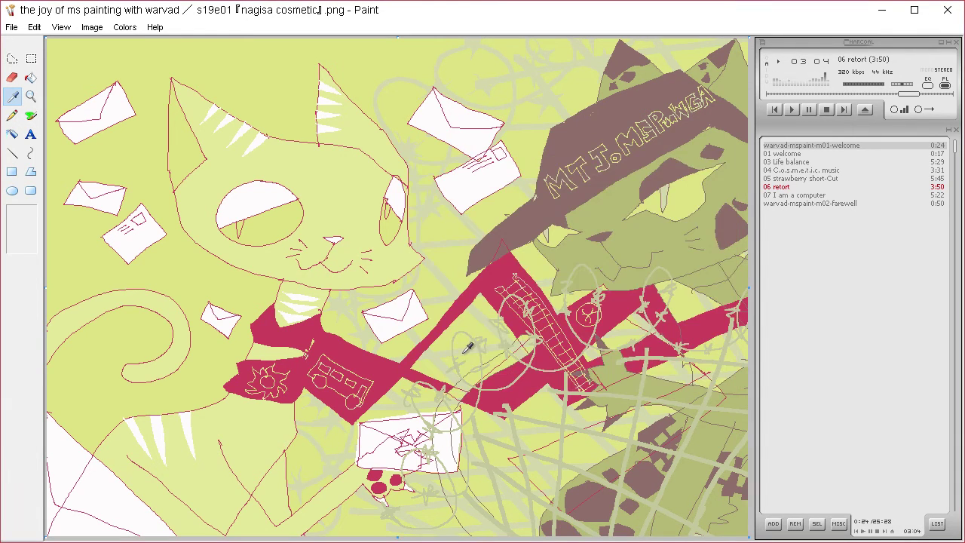
Outline a band around the pale cat's curled tail with the Pencil and fill it dark reddish brown.
left_click(11, 115)
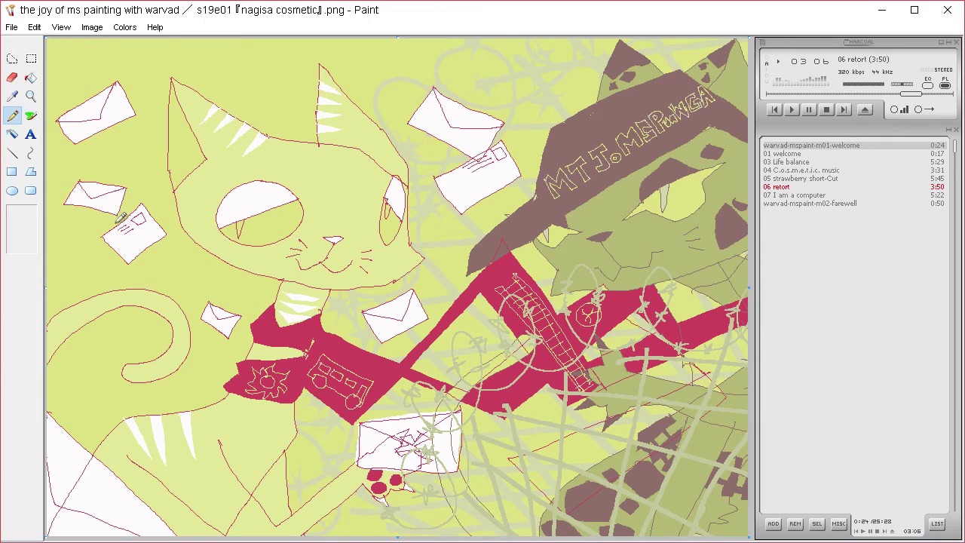
left_click_drag(151, 288, 158, 309)
left_click(30, 77)
left_click(169, 304)
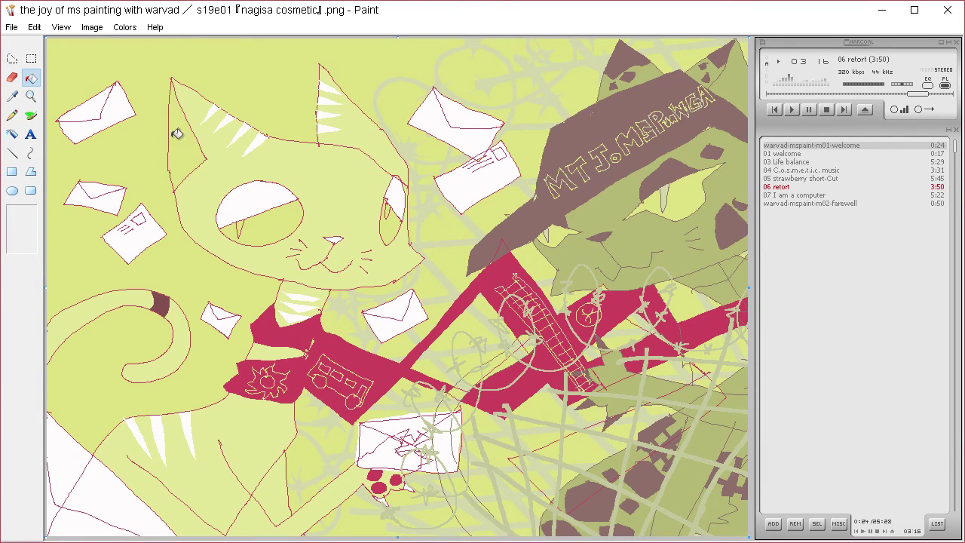
Draw a chain of rings with a large ball hanging from the tail band and fill the upper links dark reddish brown.
left_click(12, 115)
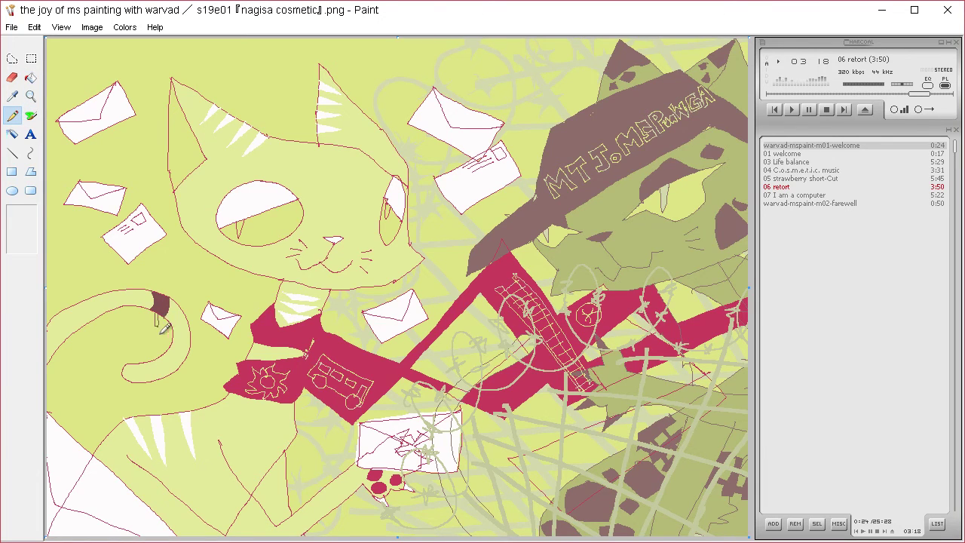
mouse_move(160, 332)
left_mouse_down()
mouse_move(143, 327)
mouse_move(165, 331)
mouse_move(154, 323)
mouse_move(157, 392)
mouse_move(144, 398)
mouse_move(157, 392)
mouse_move(161, 443)
mouse_move(157, 436)
mouse_move(181, 443)
mouse_move(198, 483)
mouse_move(143, 510)
mouse_move(113, 467)
mouse_move(140, 439)
mouse_move(158, 441)
left_mouse_up()
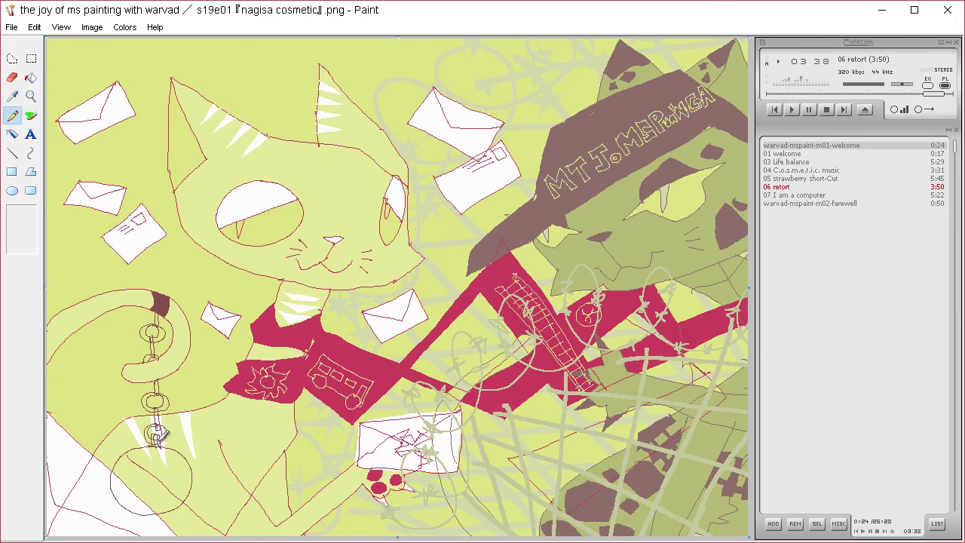
left_click(31, 77)
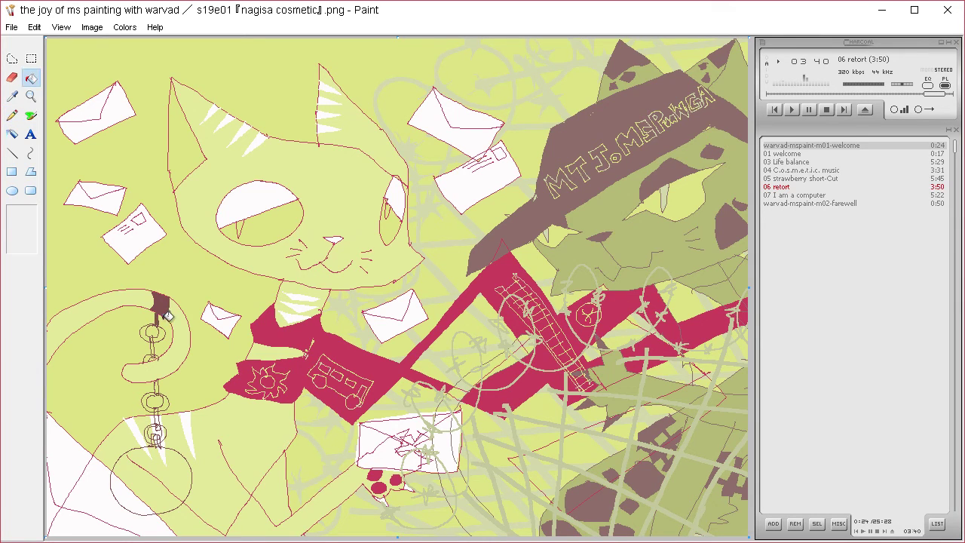
left_click(154, 335)
left_click(155, 356)
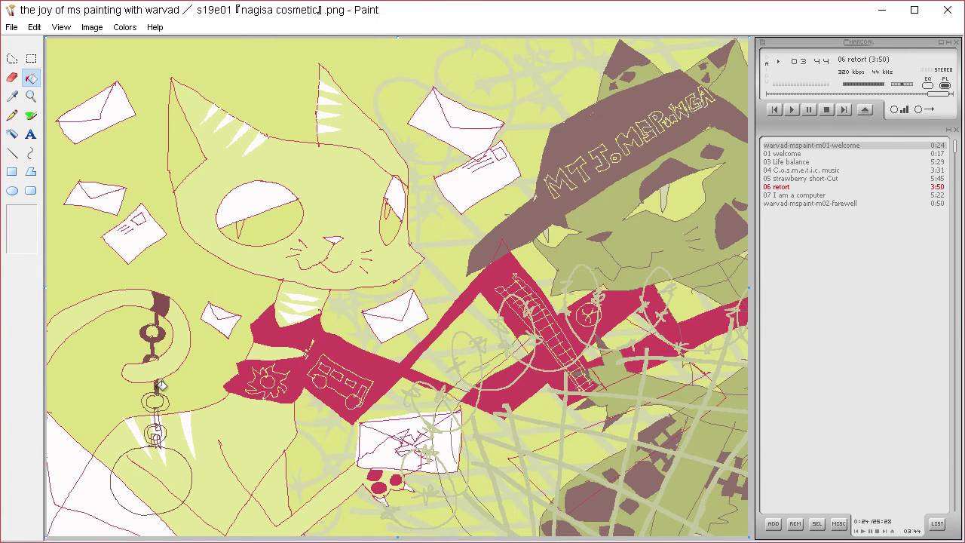
left_click(162, 399)
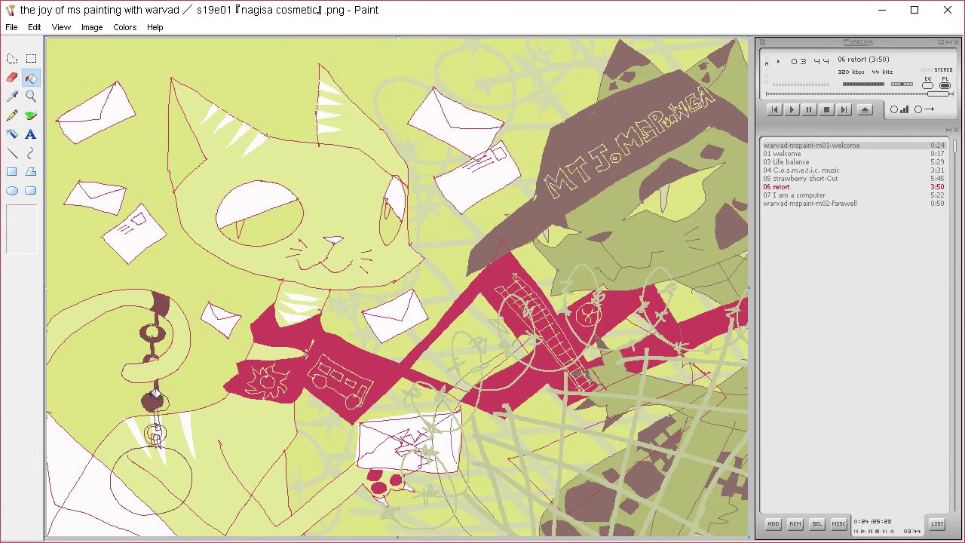
Repair the third ring's outline with the Pencil, and fill that ring, the lower links and the ball dark reddish brown.
left_click(12, 115)
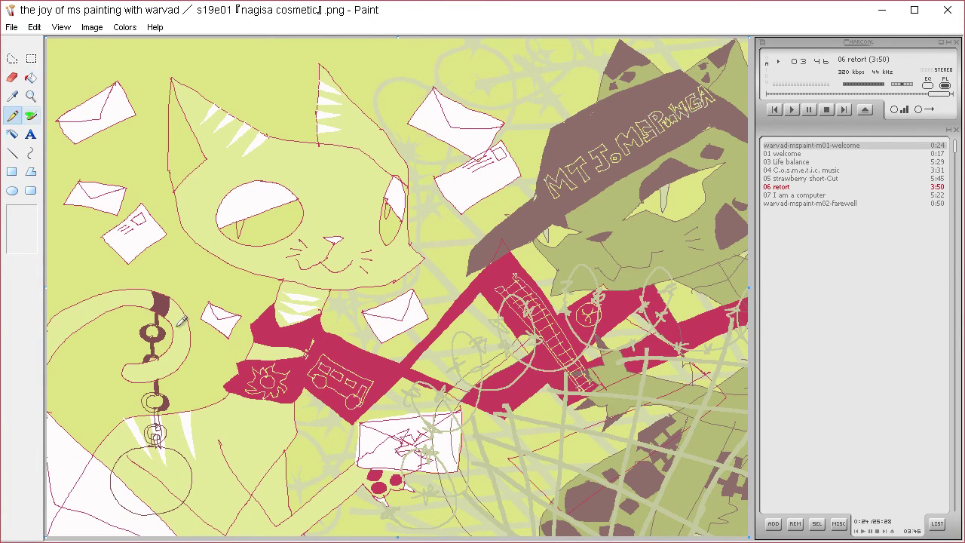
left_click(30, 77)
left_click(153, 402)
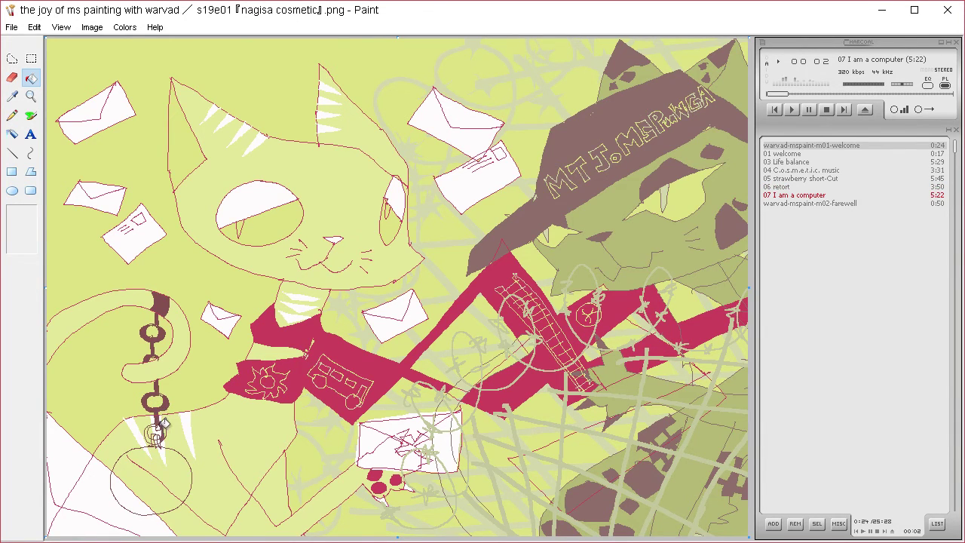
left_click(154, 431)
left_click(161, 451)
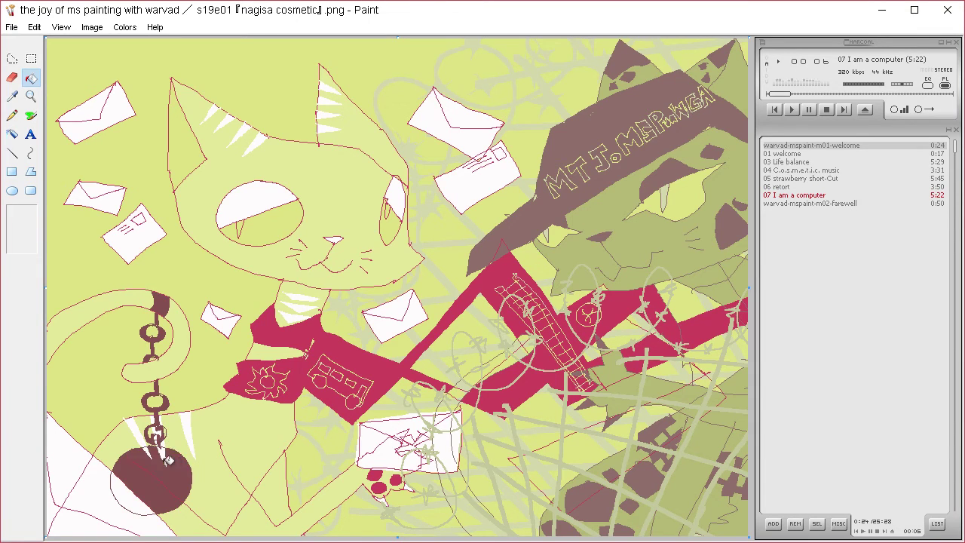
left_click(151, 471)
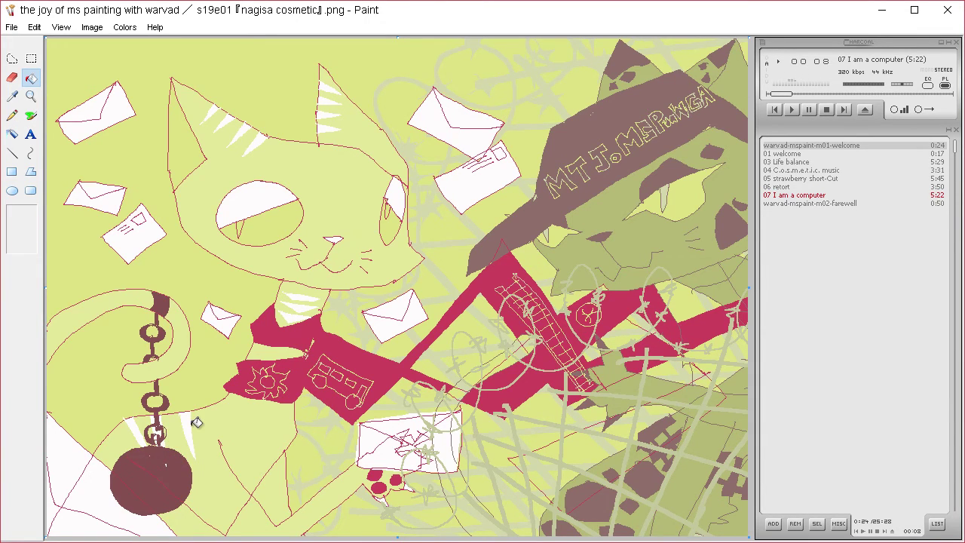
Draw curved and round highlights on the ball with the Pencil and fill them white.
left_click(12, 115)
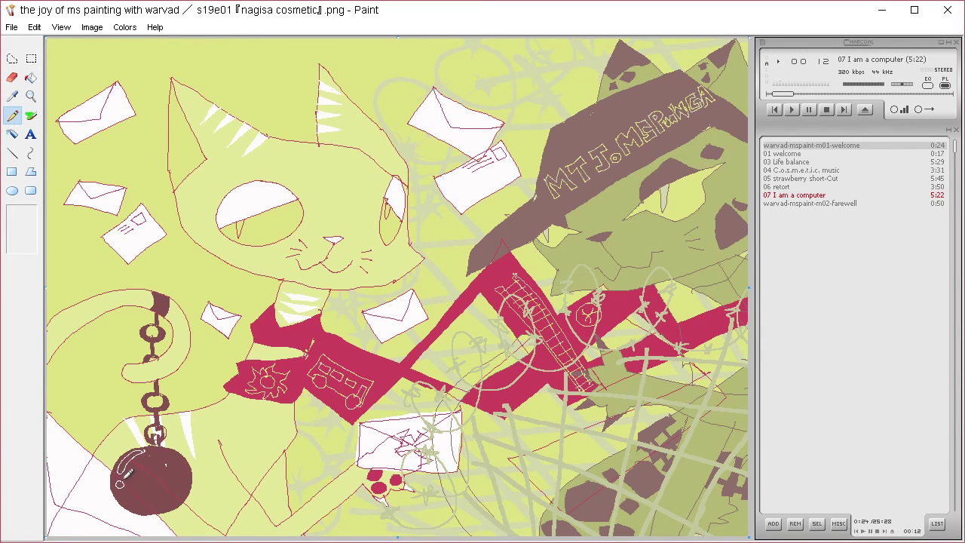
left_click(30, 77)
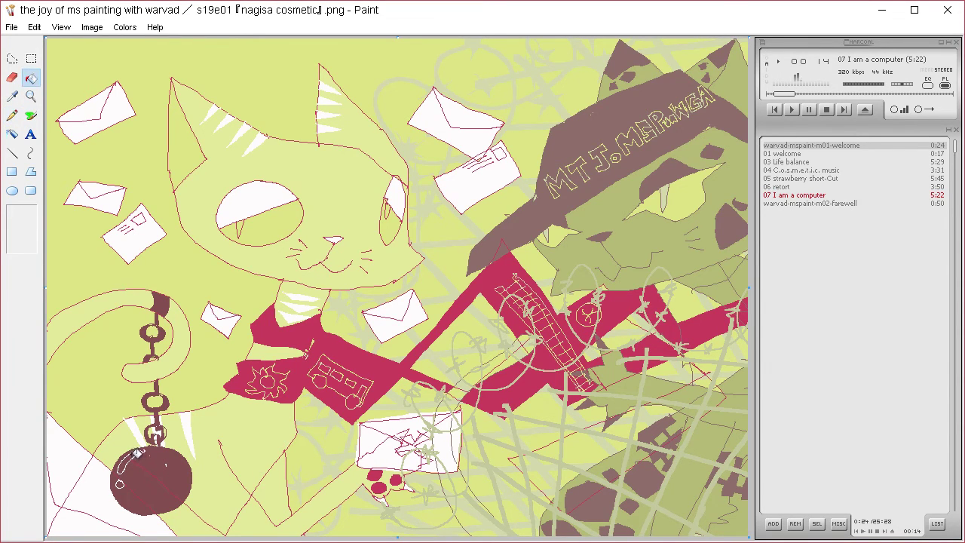
left_click(134, 459)
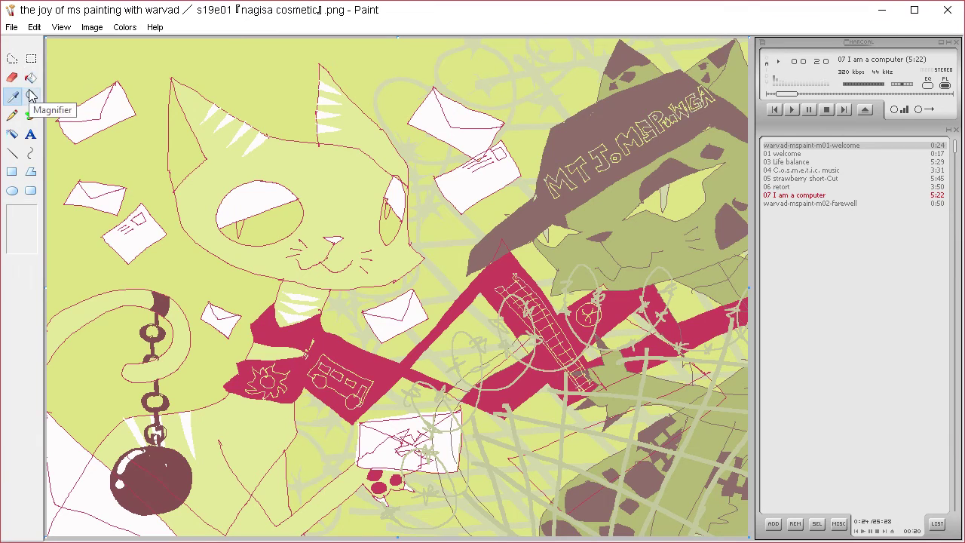
Outline a headband with a looped bow in crimson between the pale cat's ears with the Pencil.
left_click(12, 115)
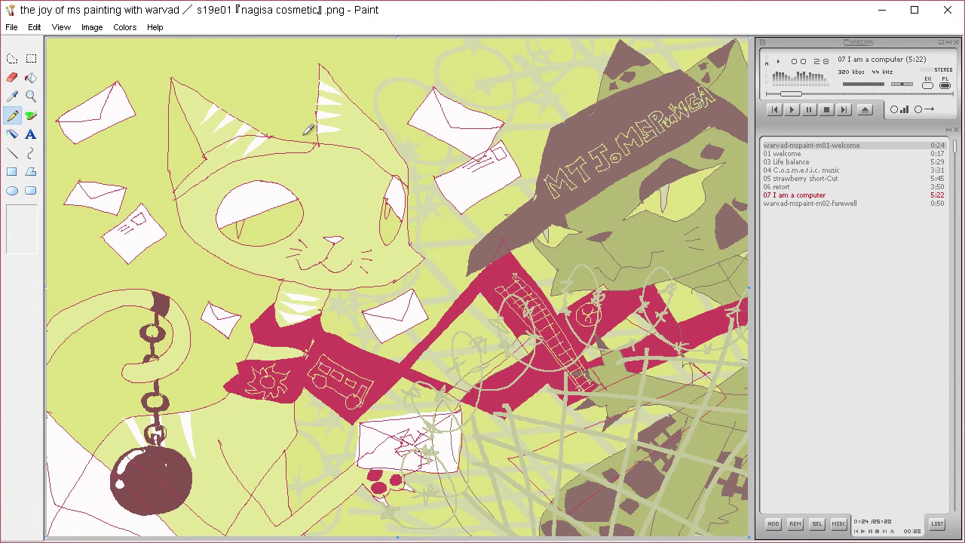
mouse_move(299, 101)
left_mouse_down()
mouse_move(261, 105)
mouse_move(318, 136)
mouse_move(280, 86)
mouse_move(318, 140)
mouse_move(281, 127)
mouse_move(243, 87)
mouse_move(258, 129)
mouse_move(265, 132)
mouse_move(250, 107)
mouse_move(289, 132)
left_mouse_up()
left_click(31, 78)
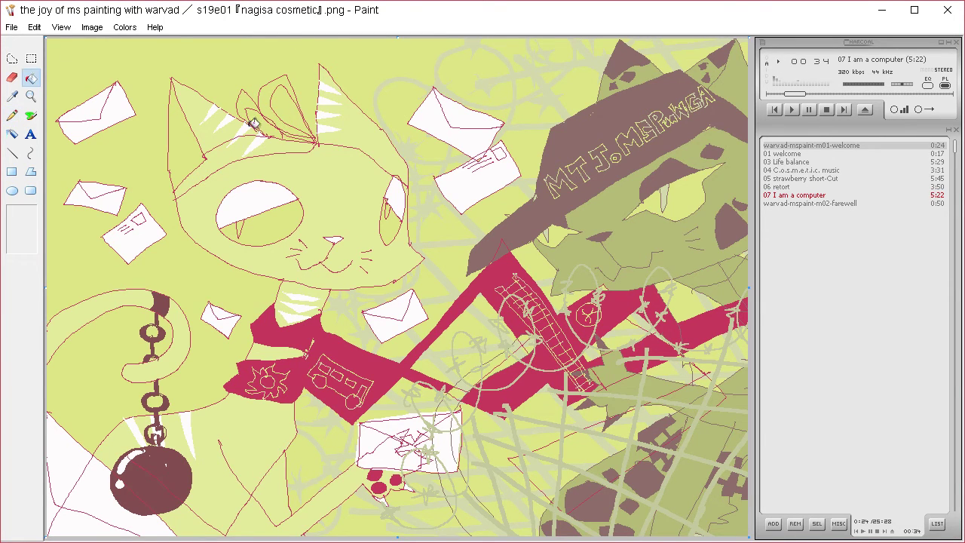
left_click(107, 43)
key("ctrl+z")
Mix an orange drawing colour with hue 23, saturation 240 and luminosity 146.
left_click(124, 27)
left_click(132, 44)
left_click(520, 362)
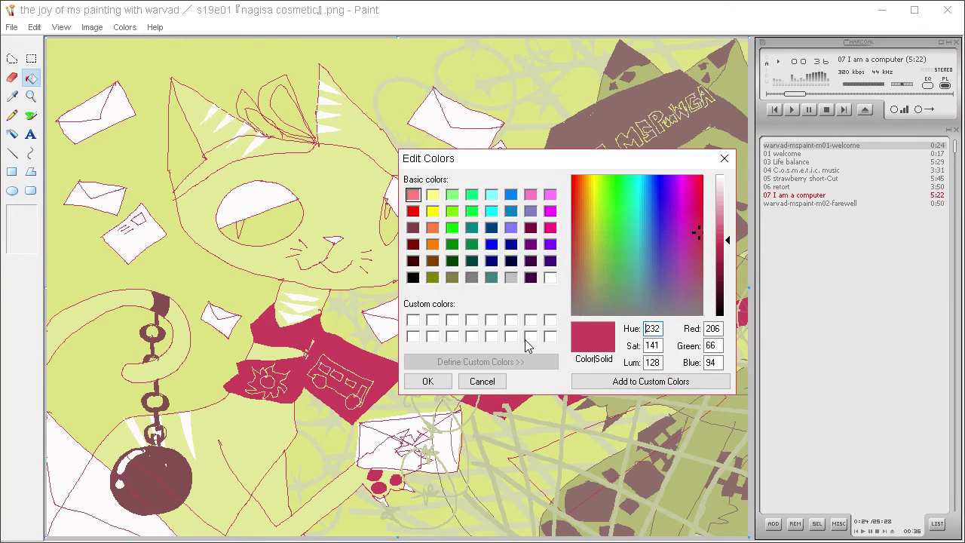
left_click_drag(604, 224, 596, 158)
left_click_drag(723, 239, 723, 230)
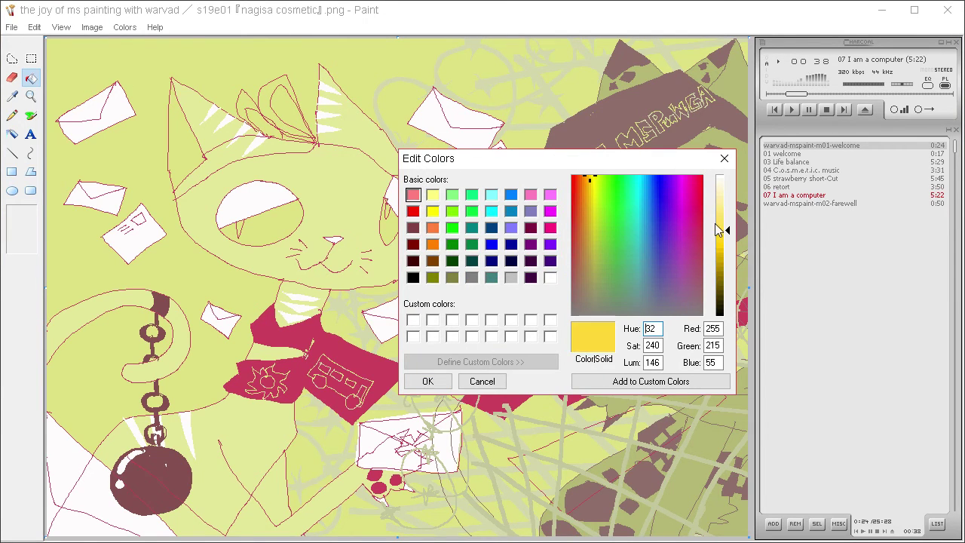
left_click(587, 175)
mouse_move(586, 175)
left_mouse_down()
mouse_move(586, 160)
mouse_move(584, 177)
left_mouse_up()
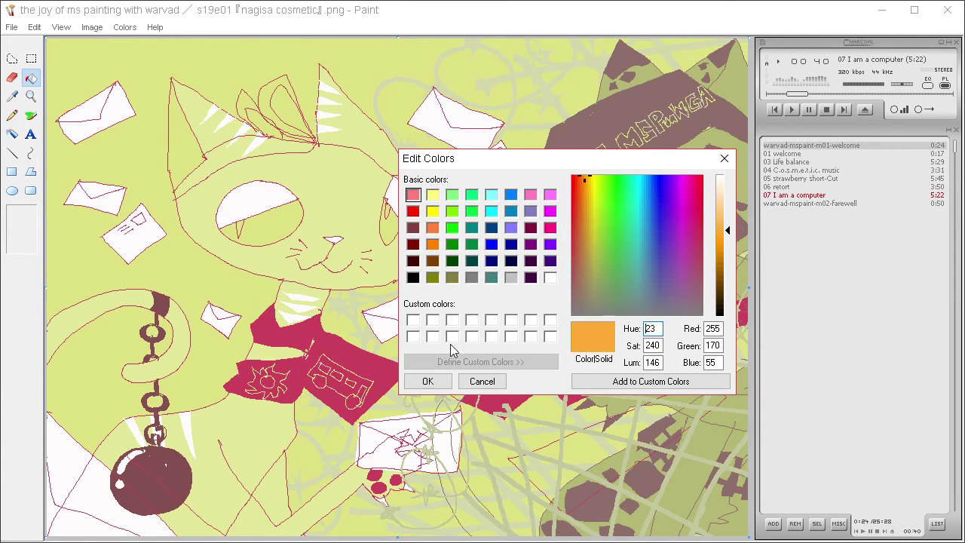
left_click(428, 380)
Fill the pale cat's headband and the loops of its bow with orange.
left_click(243, 152)
left_click(295, 127)
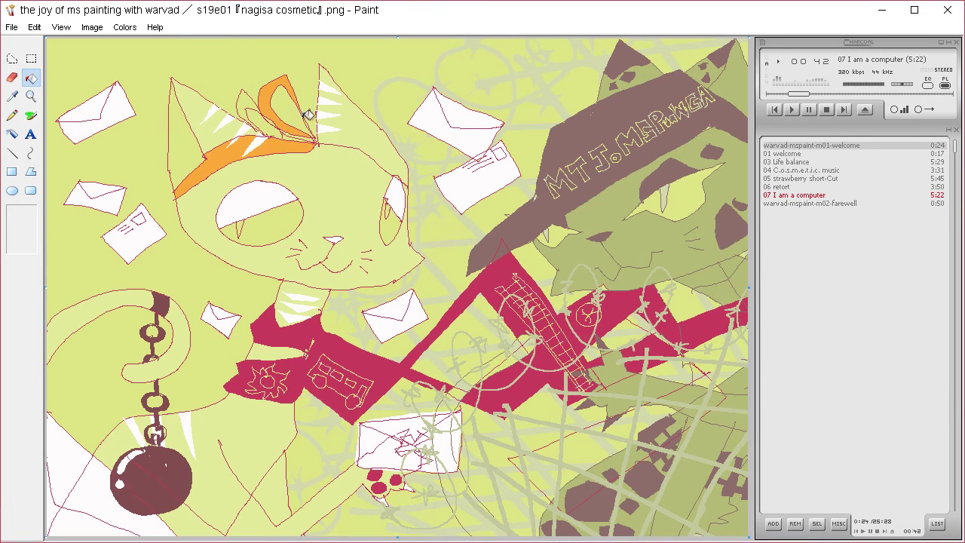
left_click(258, 104)
left_click(310, 134)
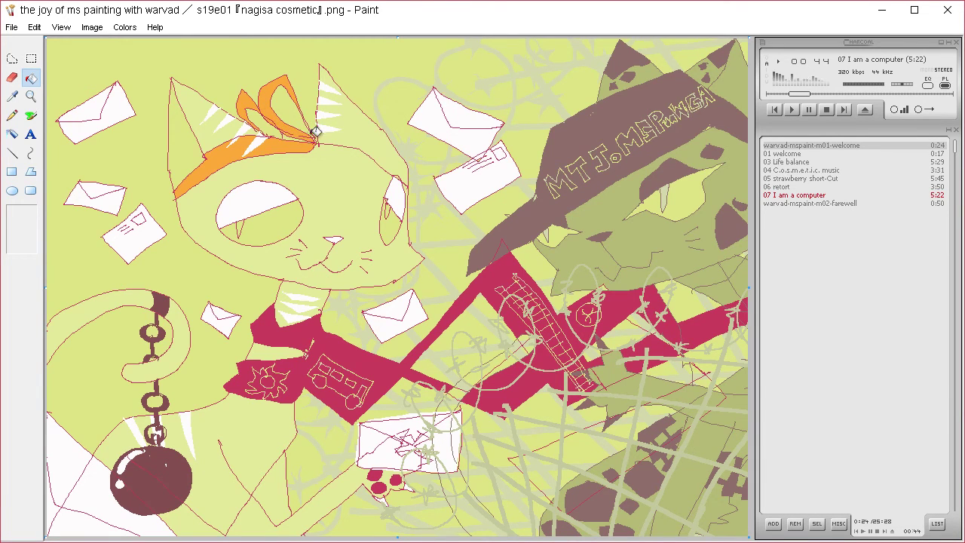
Mix a near-white drawing colour from the headband's orange by raising its luminosity close to the maximum.
left_click(12, 96)
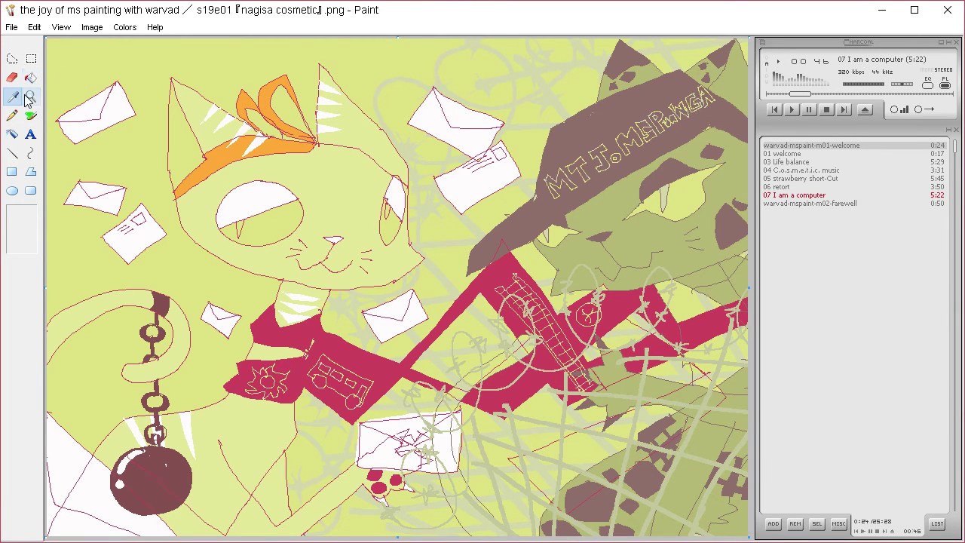
left_click(230, 149)
left_click(125, 27)
left_click(131, 43)
left_click(528, 362)
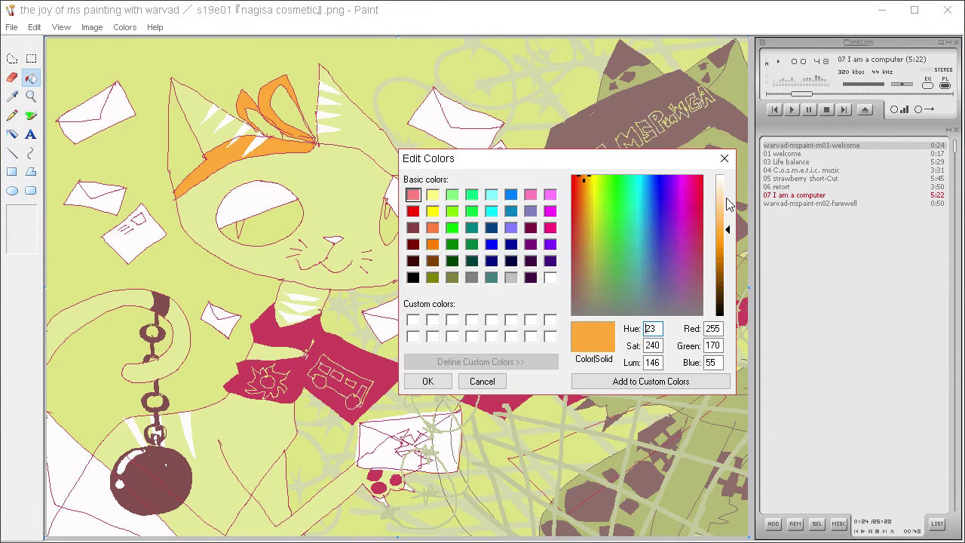
left_click(726, 177)
left_click(427, 381)
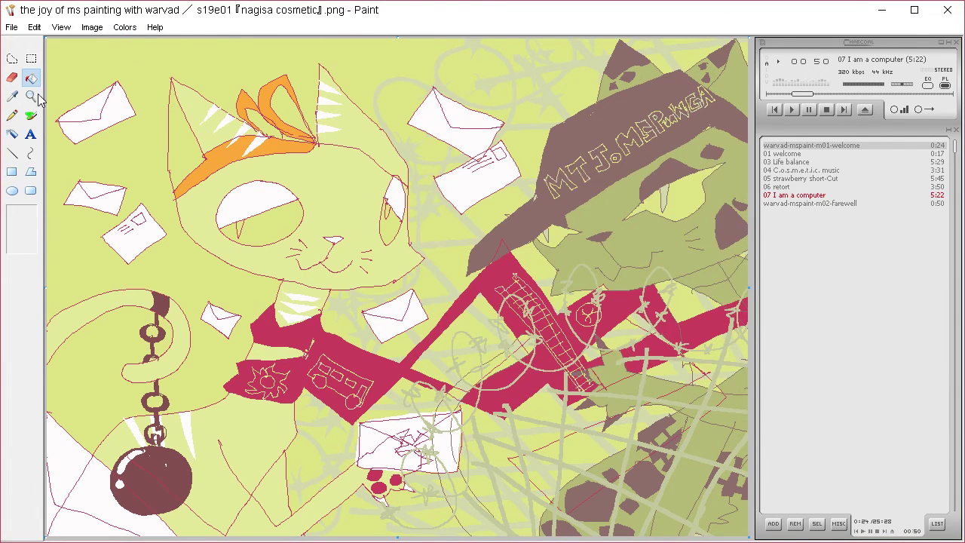
Select the whole picture to copy it, and paint white stripes across the orange headband and bow with the Brush.
key("ctrl+a")
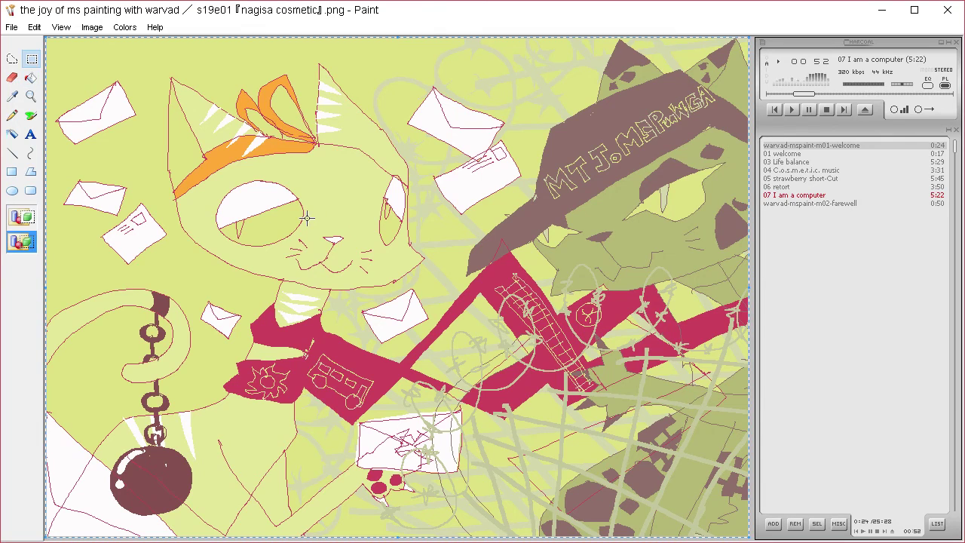
left_click(31, 117)
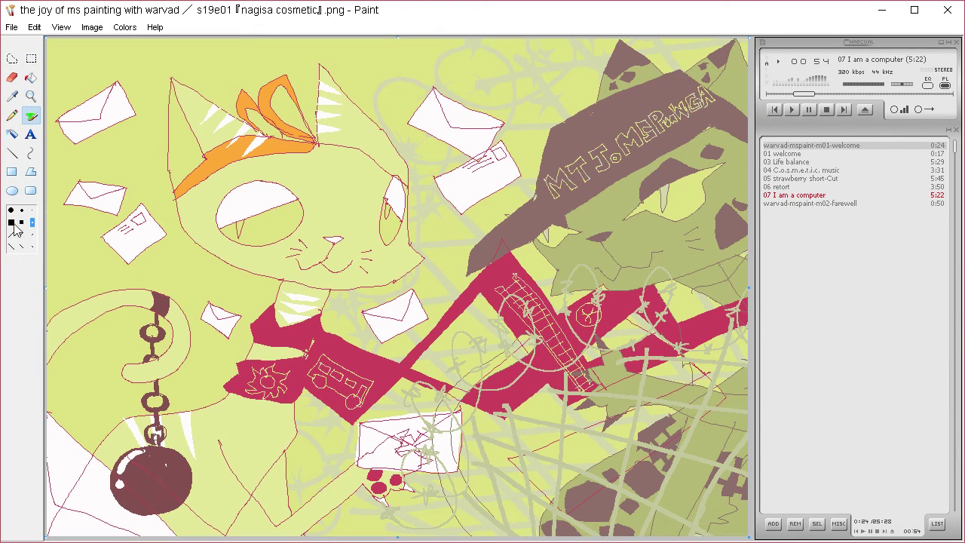
mouse_move(188, 172)
left_mouse_down()
mouse_move(221, 167)
mouse_move(217, 151)
mouse_move(254, 154)
mouse_move(279, 134)
mouse_move(233, 123)
mouse_move(215, 172)
left_mouse_up()
left_click_drag(246, 136, 273, 154)
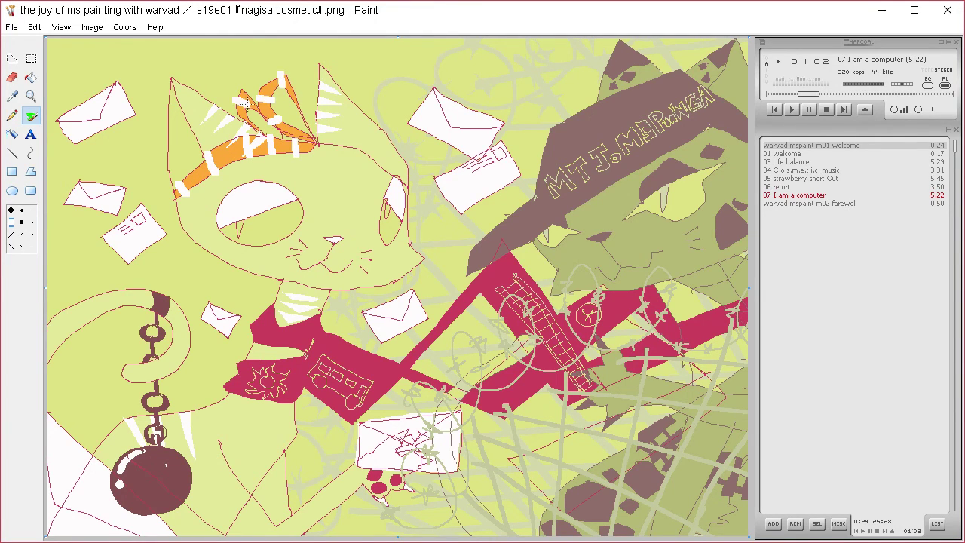
left_click(125, 27)
left_click(136, 42)
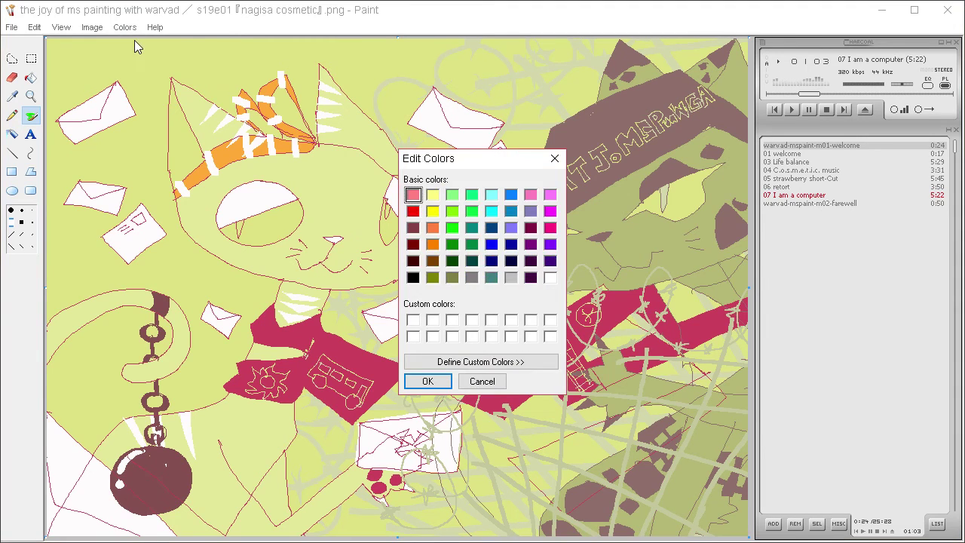
left_click(490, 381)
Sample the mauve-brown of the olive cat's hat and paint stripes between the white ones along the headband.
left_click(596, 121)
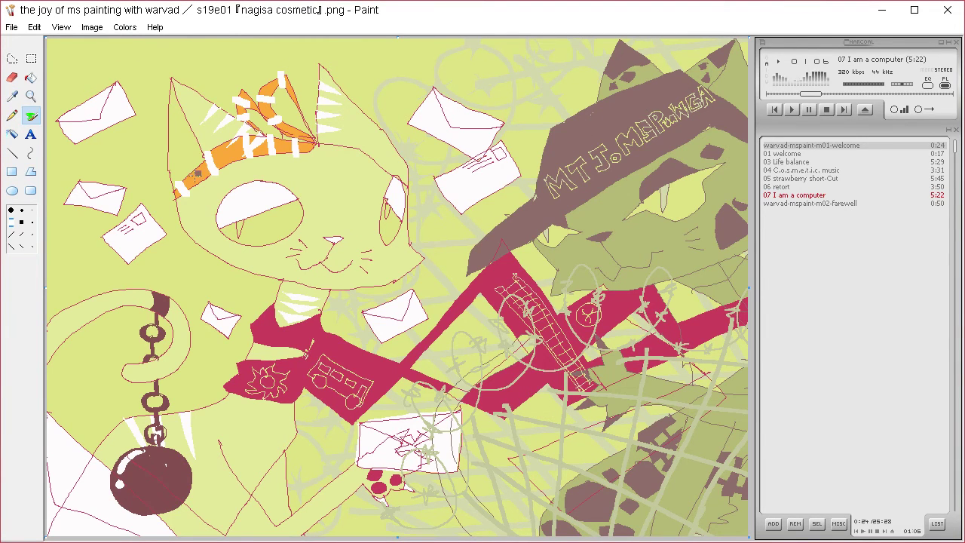
left_click_drag(194, 168, 201, 184)
left_click_drag(225, 142, 231, 167)
mouse_move(255, 133)
left_mouse_down()
mouse_move(263, 159)
mouse_move(290, 157)
left_mouse_up()
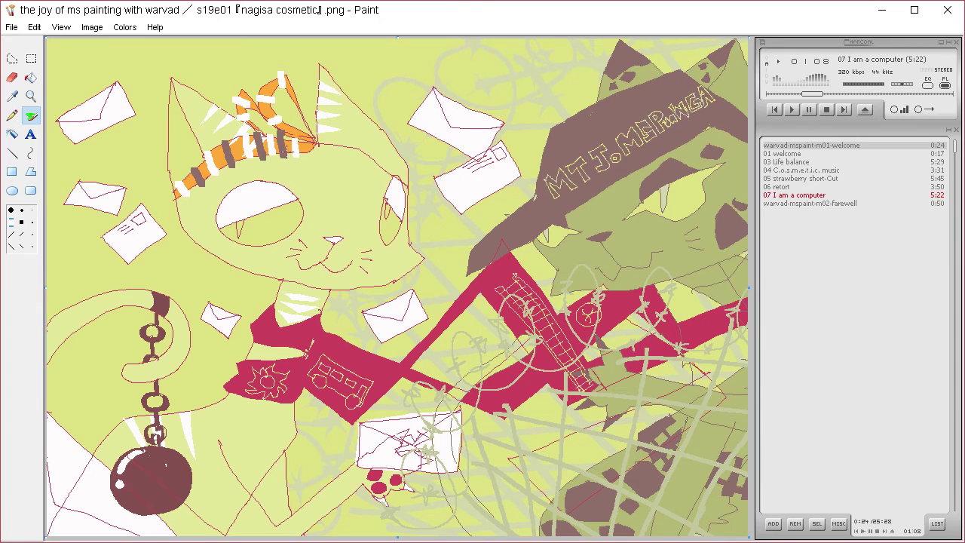
Paint mauve-brown stripes on the bow loops and paste the copied picture over them to trim the stripes to the orange.
left_click_drag(291, 119, 295, 138)
mouse_move(258, 109)
left_mouse_down()
mouse_move(266, 121)
mouse_move(276, 114)
left_mouse_up()
mouse_move(281, 86)
left_mouse_down()
mouse_move(285, 106)
mouse_move(297, 95)
left_mouse_up()
mouse_move(240, 98)
left_mouse_down()
mouse_move(248, 110)
mouse_move(257, 101)
left_mouse_up()
left_click_drag(237, 104, 246, 116)
key("ctrl+v")
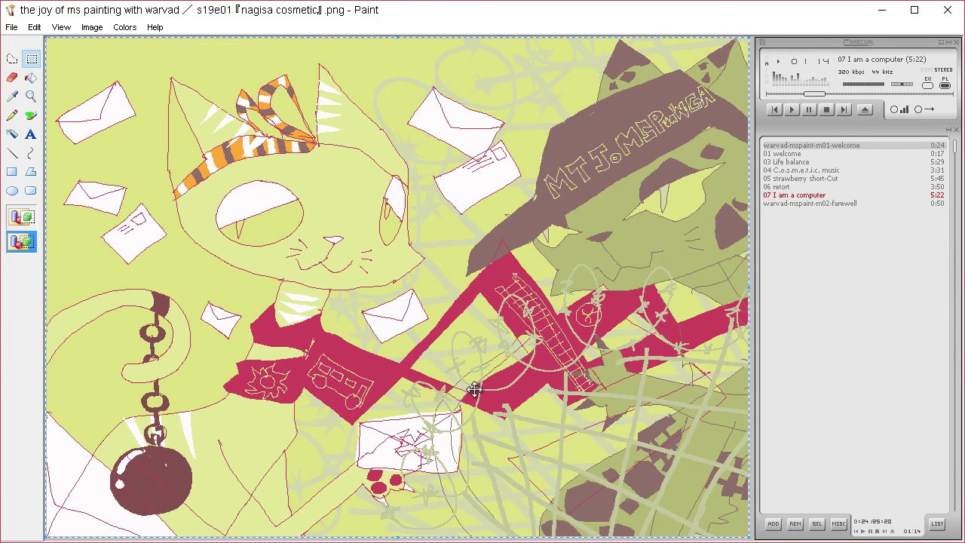
Sample white from an envelope and draw small angular highlights in the pale cat's eyes with the Pencil.
left_click(12, 96)
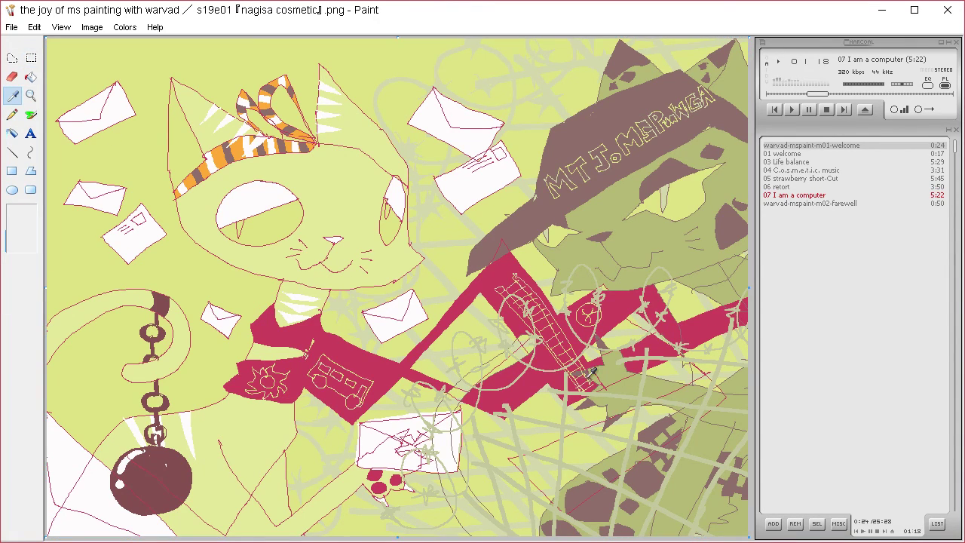
left_click(385, 323)
left_click(28, 132)
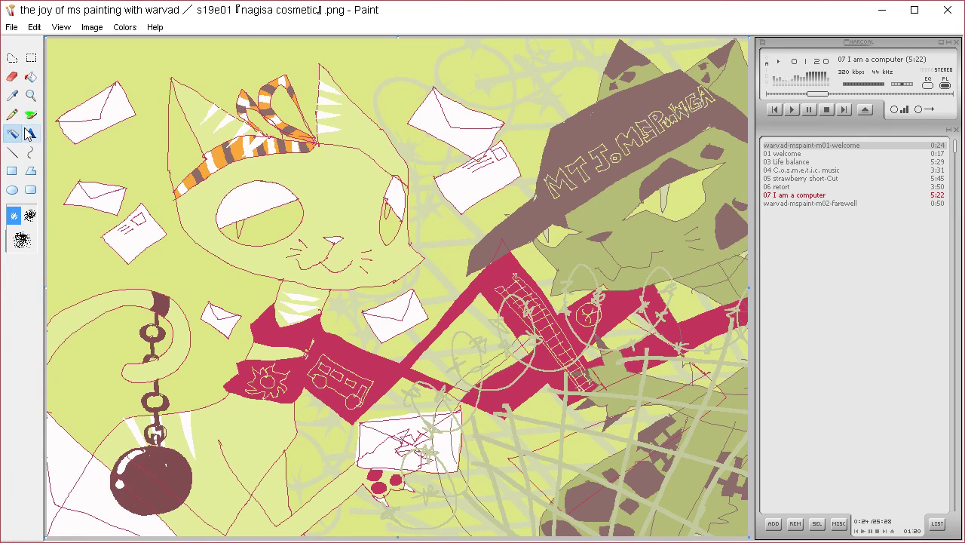
left_click(20, 114)
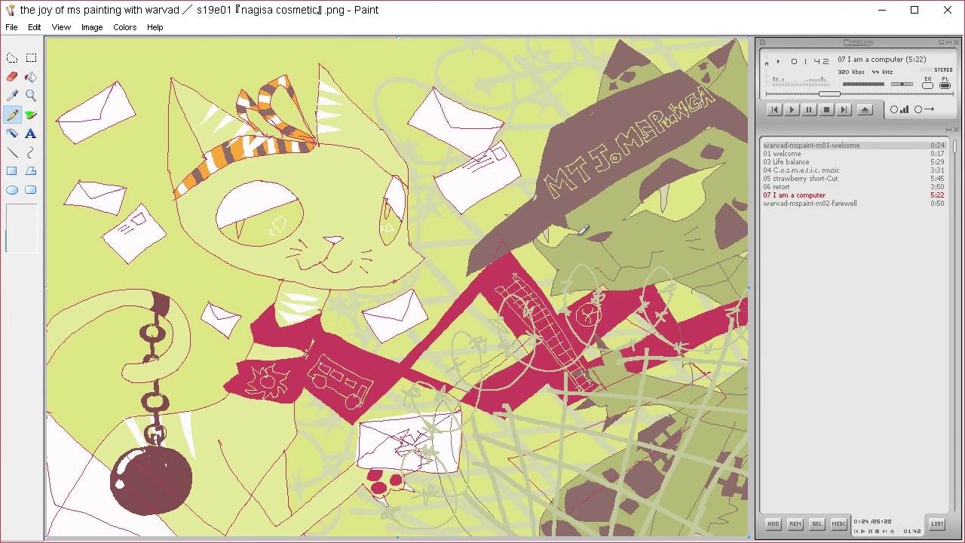
Outline four more envelopes in white with the Pencil, scattered around the pale cat's head and along the upper edge.
mouse_move(53, 240)
left_mouse_down()
mouse_move(51, 268)
mouse_move(78, 283)
mouse_move(80, 258)
mouse_move(62, 256)
mouse_move(91, 255)
left_mouse_up()
mouse_move(119, 133)
left_mouse_down()
mouse_move(157, 137)
mouse_move(145, 114)
mouse_move(110, 144)
mouse_move(136, 145)
mouse_move(145, 112)
left_mouse_up()
mouse_move(236, 53)
left_mouse_down()
mouse_move(287, 73)
mouse_move(297, 57)
mouse_move(226, 46)
mouse_move(266, 64)
mouse_move(298, 52)
left_mouse_up()
mouse_move(381, 47)
left_mouse_down()
mouse_move(398, 61)
mouse_move(446, 37)
mouse_move(372, 33)
left_mouse_up()
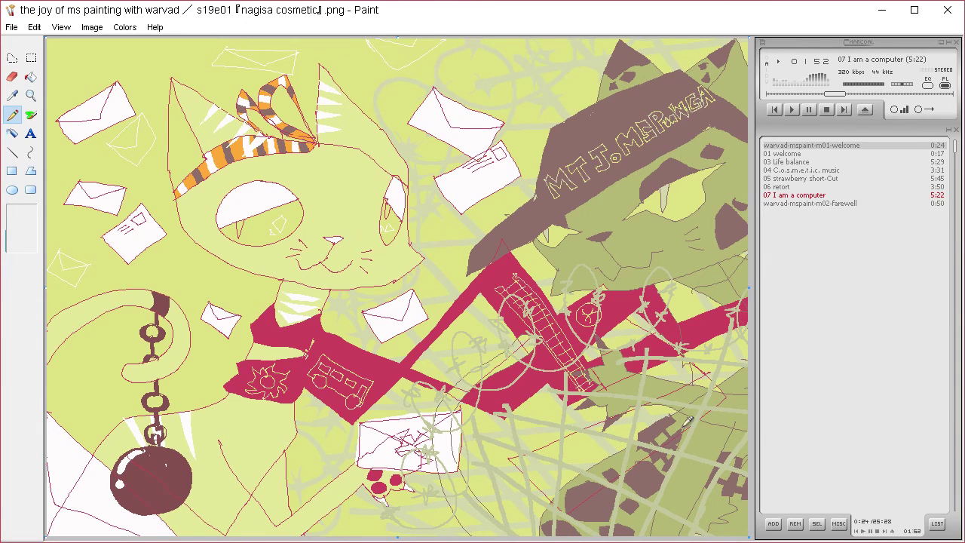
Clear the olive cat's old paw and claws over the crimson ribbon to yellow-green using free-form selections.
left_click(13, 96)
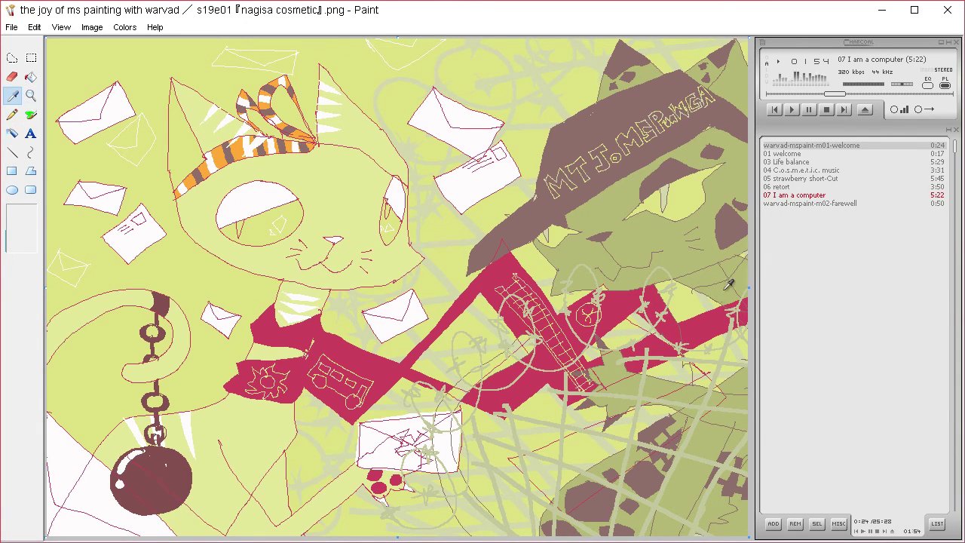
left_click(406, 429)
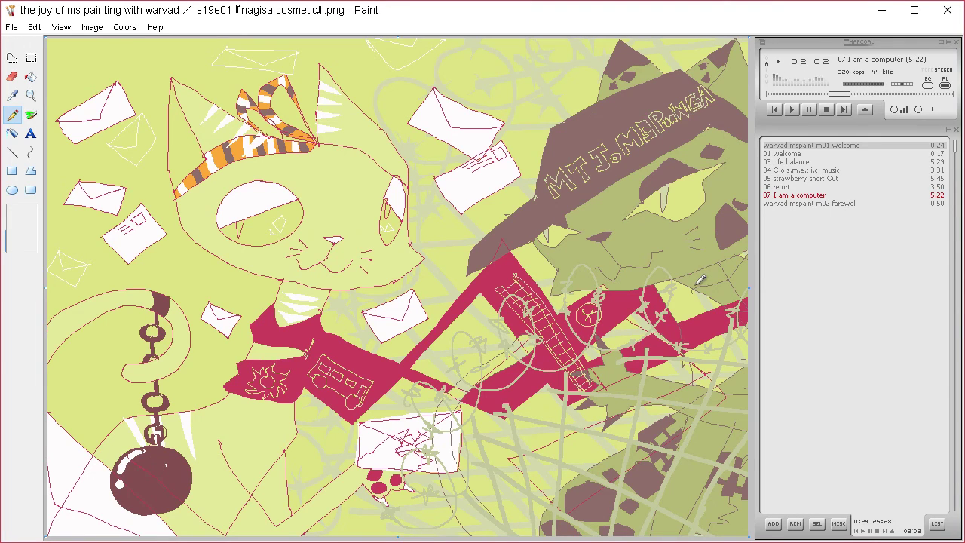
left_click(11, 95)
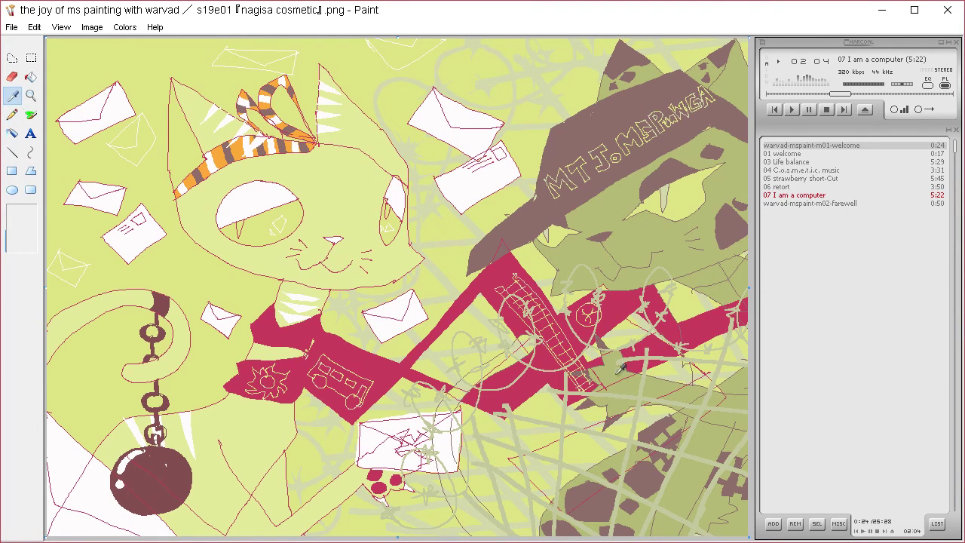
left_click(601, 409)
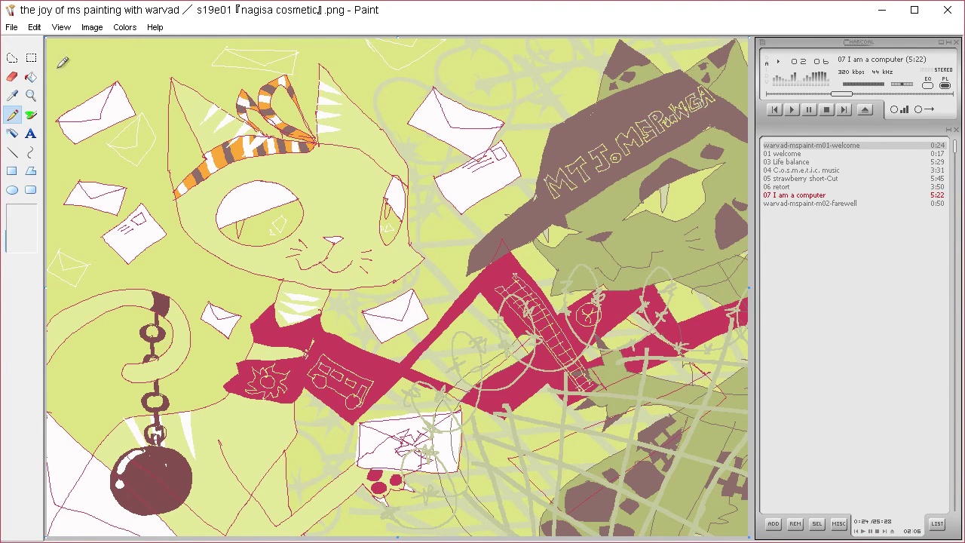
key("ctrl+a")
left_click(12, 58)
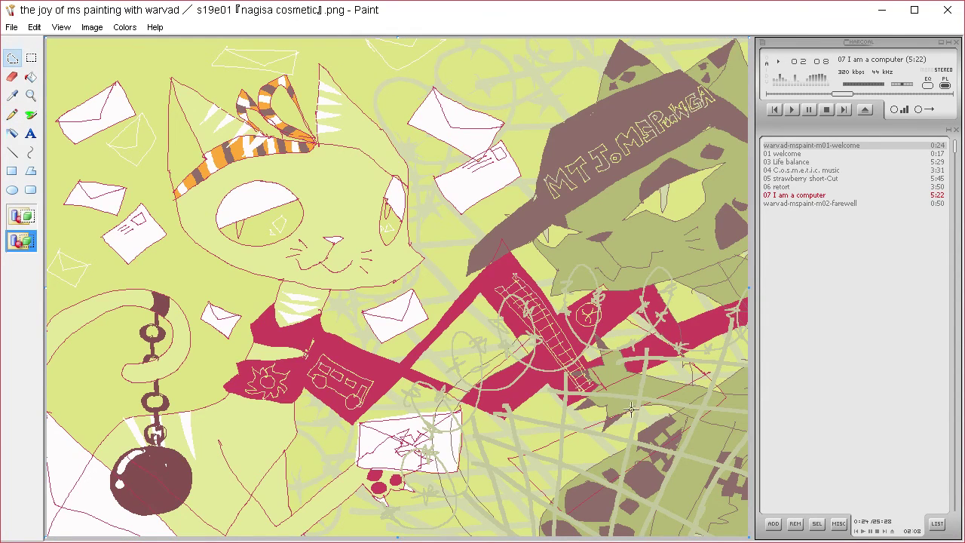
mouse_move(632, 403)
left_mouse_down()
mouse_move(572, 395)
mouse_move(603, 423)
mouse_move(631, 405)
left_mouse_up()
key("ctrl+a")
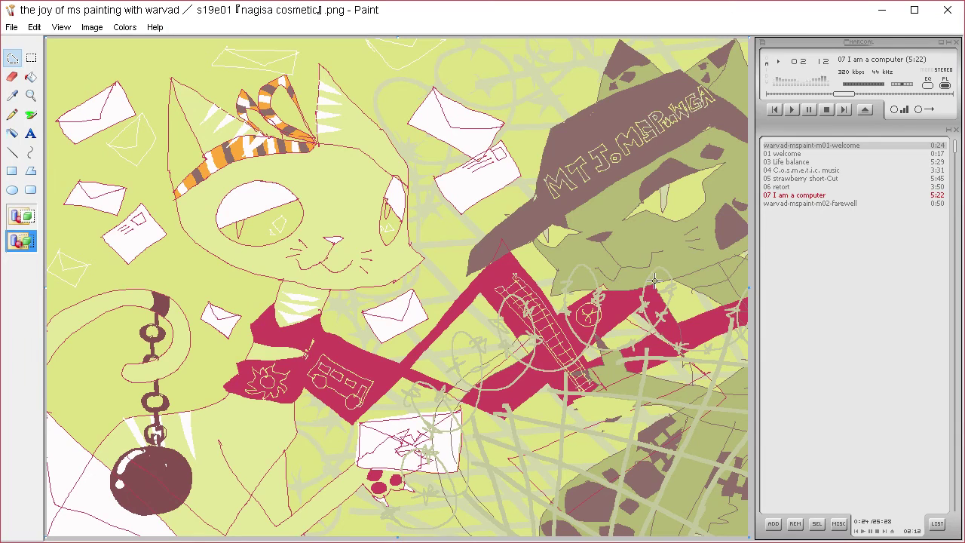
left_click_drag(611, 347, 650, 362)
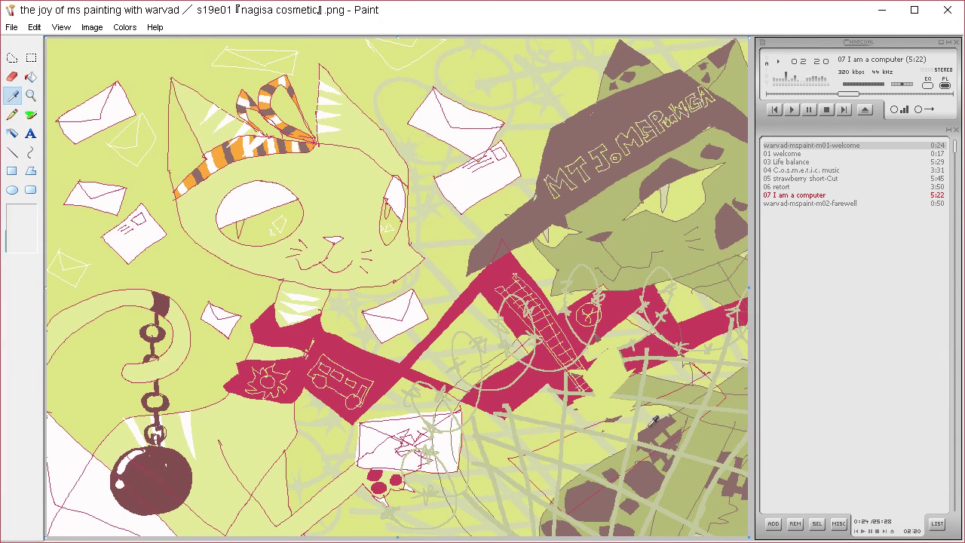
Sample the olive fur colour and rebuild the cat's paw at the ribbon with free-form selections cleared to olive.
left_click(661, 392)
left_click(12, 58)
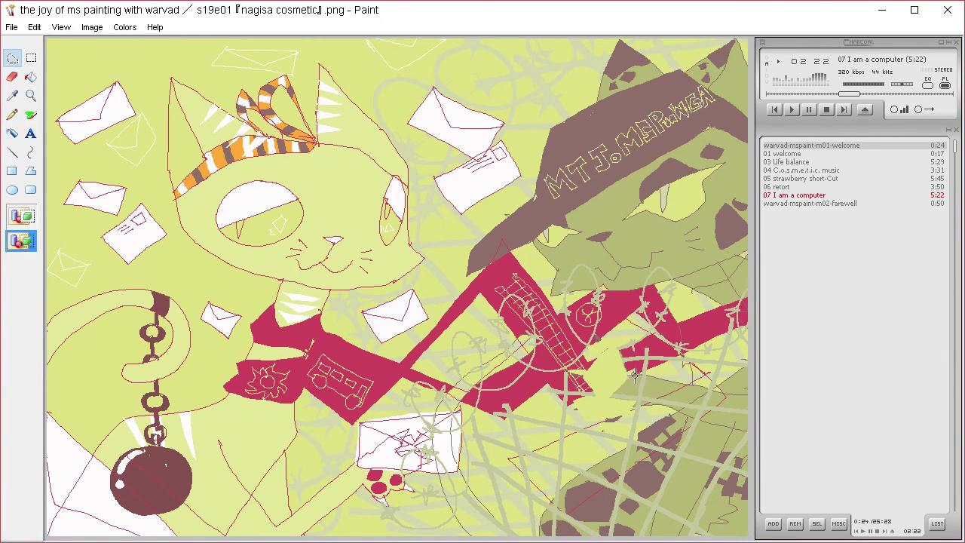
mouse_move(636, 373)
left_mouse_down()
mouse_move(584, 349)
mouse_move(565, 381)
mouse_move(585, 408)
mouse_move(635, 375)
left_mouse_up()
key("Delete")
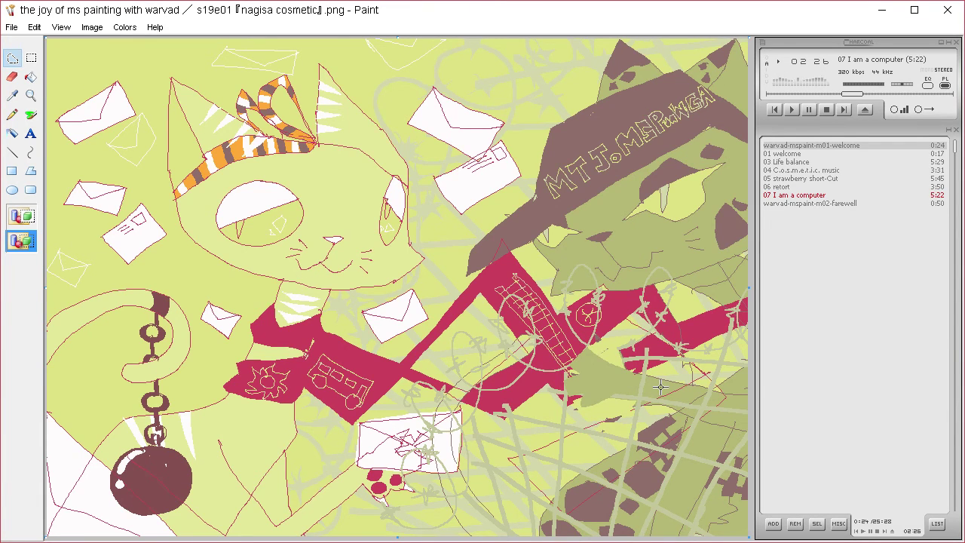
left_click(12, 113)
left_click(18, 59)
Outline a hook-ended tool held in the olive cat's paw in mauve-brown with the Pencil, and fill its sections white.
left_click(12, 96)
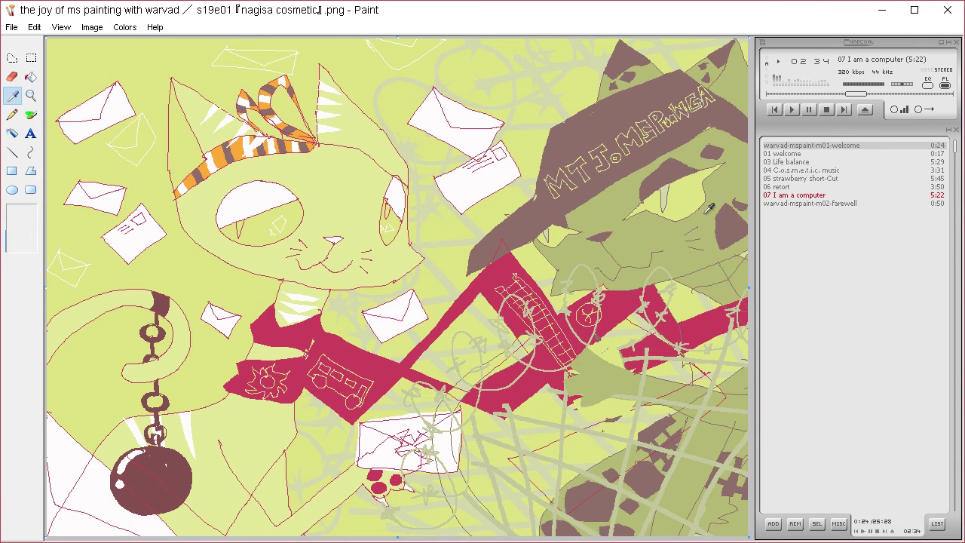
left_click(530, 221)
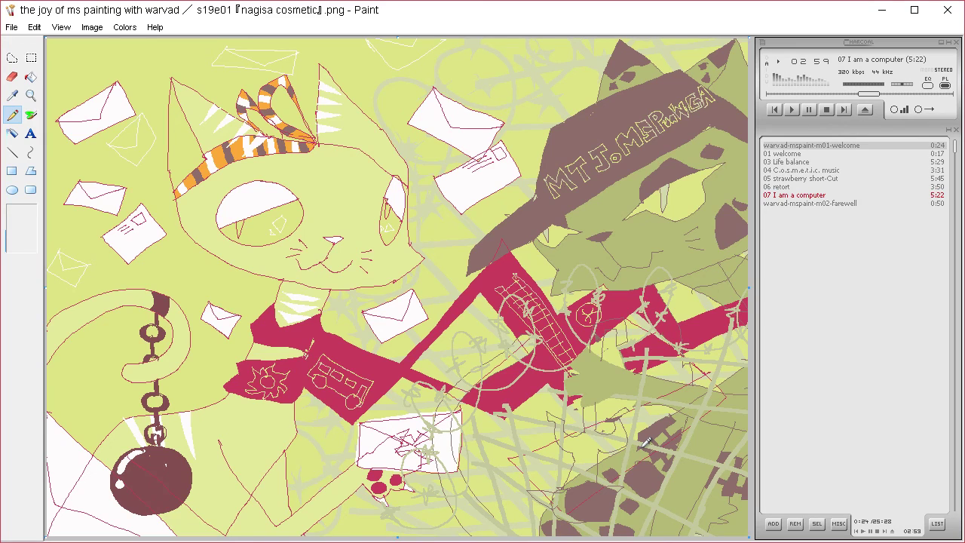
left_click(30, 76)
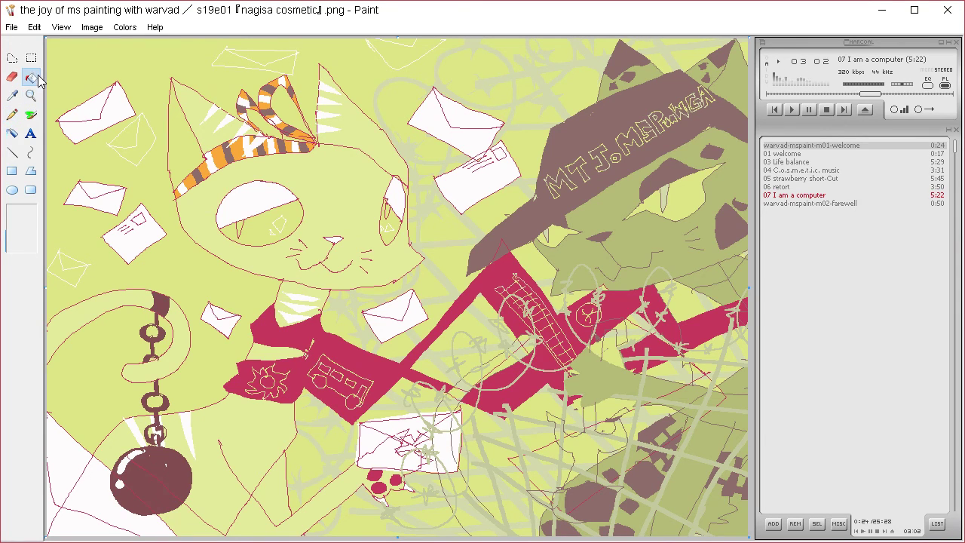
left_click(606, 344)
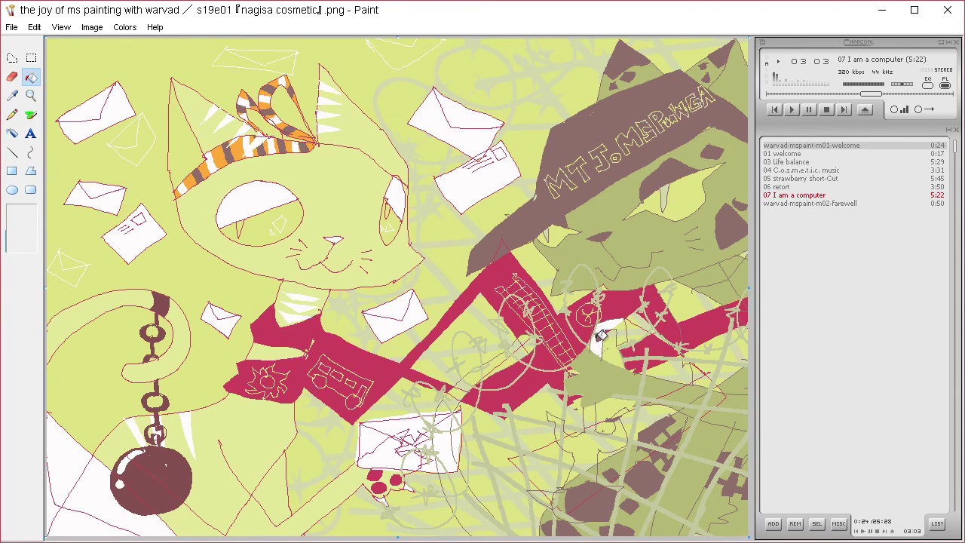
left_click(622, 326)
left_click(594, 413)
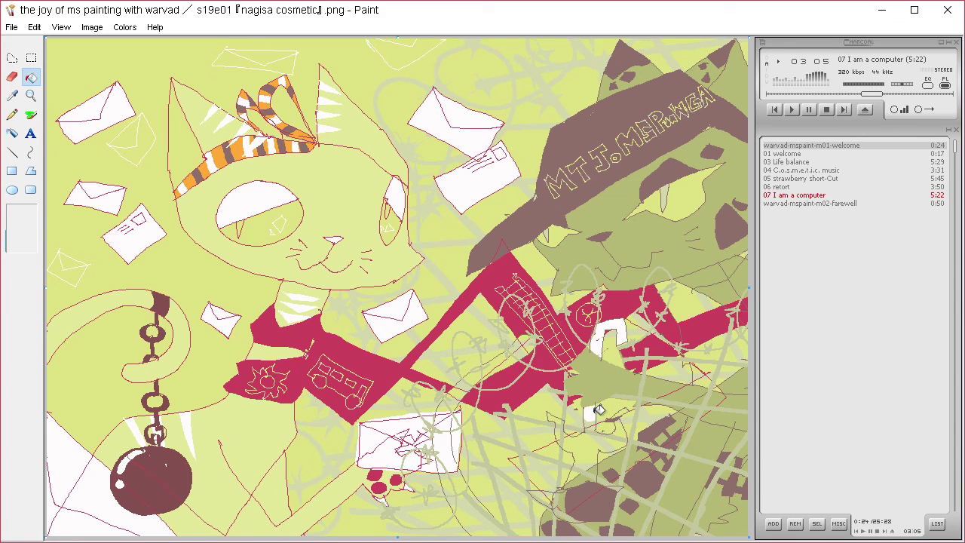
left_click(593, 437)
left_click(560, 417)
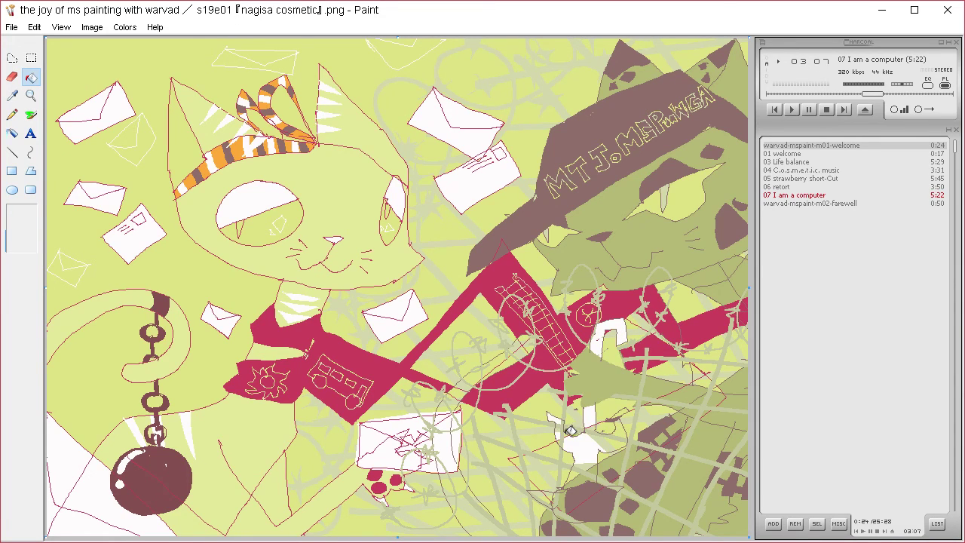
left_click(618, 434)
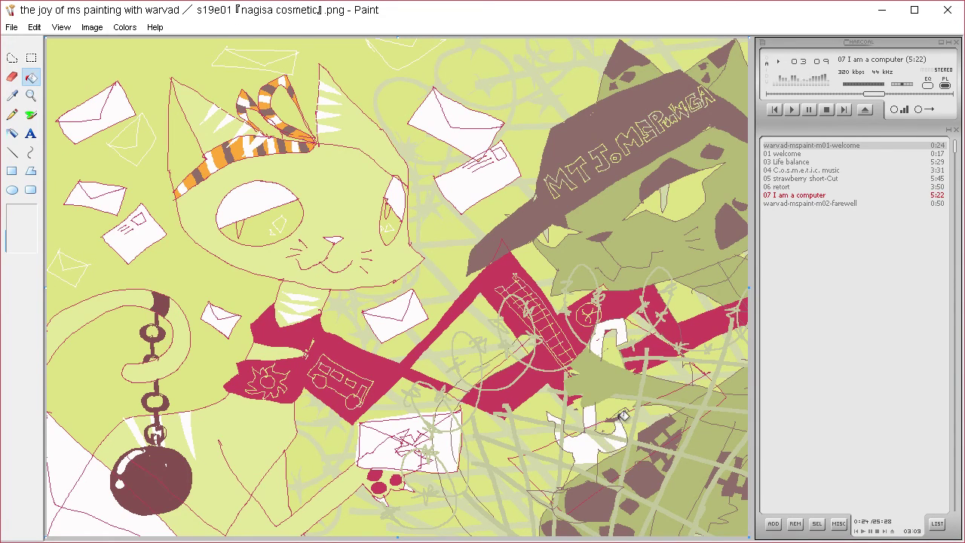
left_click(571, 500)
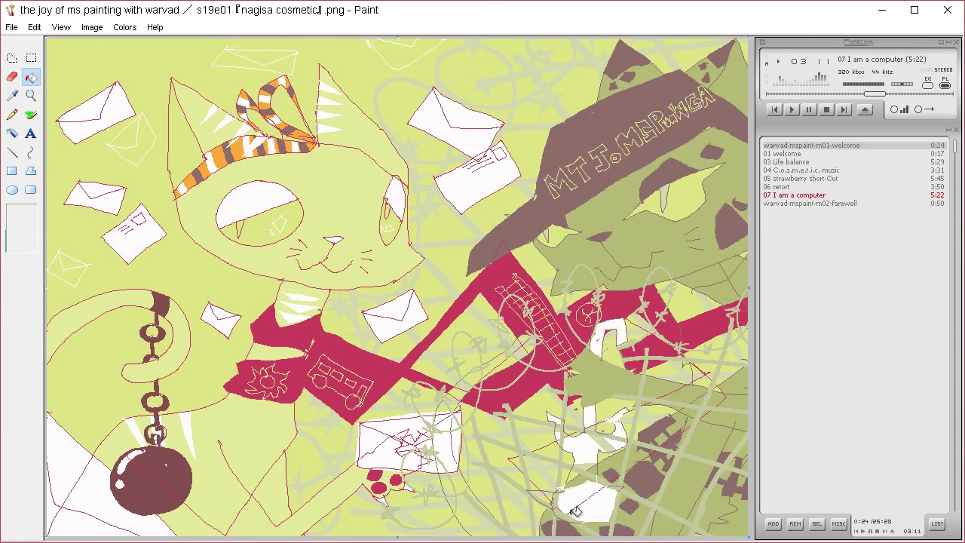
left_click(546, 495)
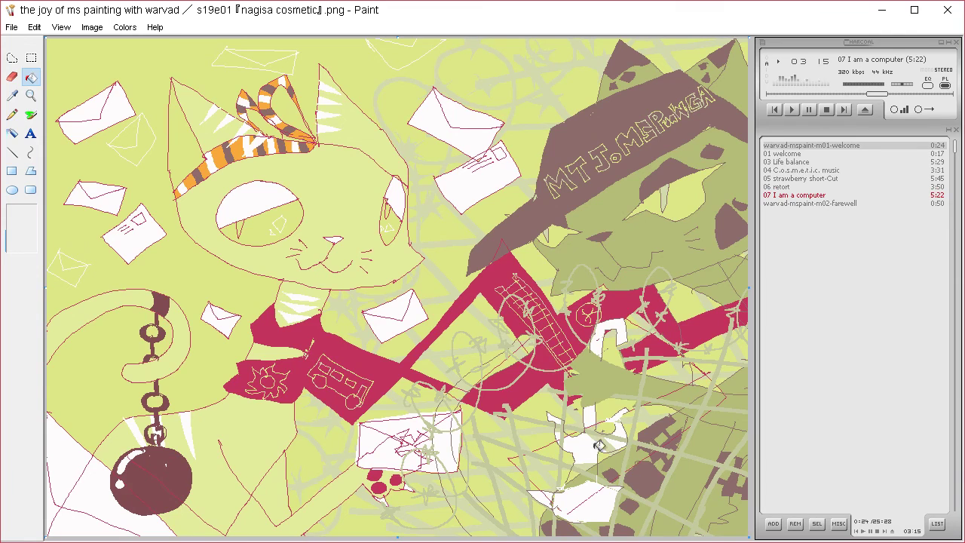
left_click(578, 470)
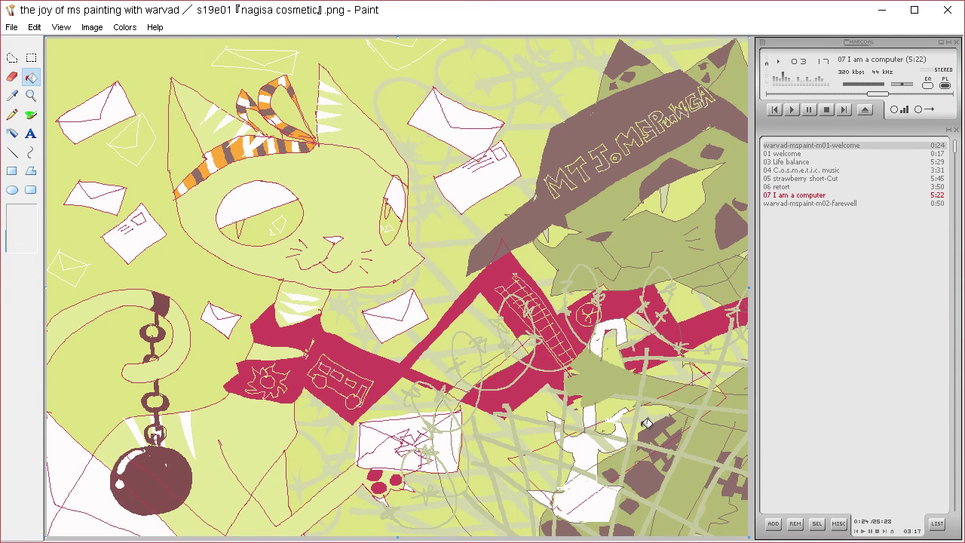
Sample the olive fur colour and round off the small white figure's head with a free-form selection cleared to olive.
left_click(12, 96)
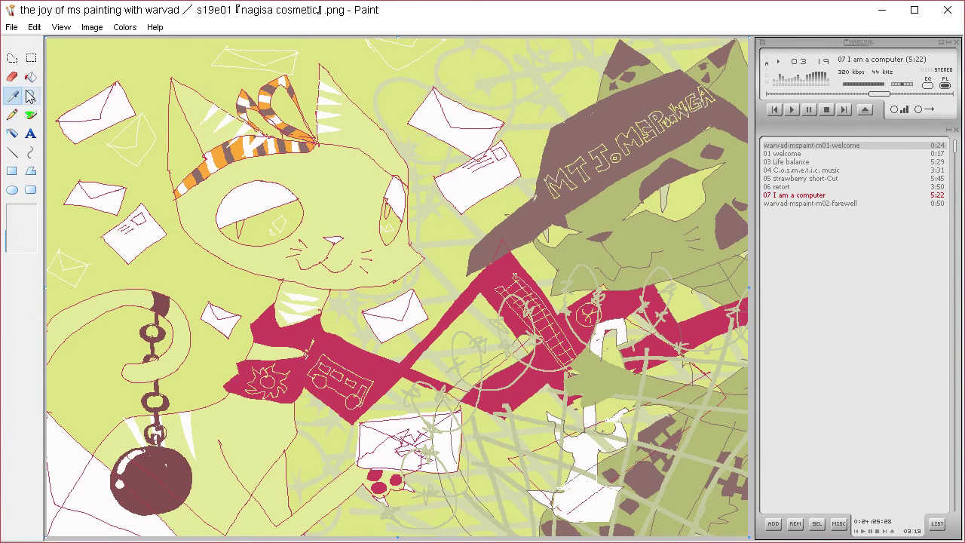
left_click(628, 518)
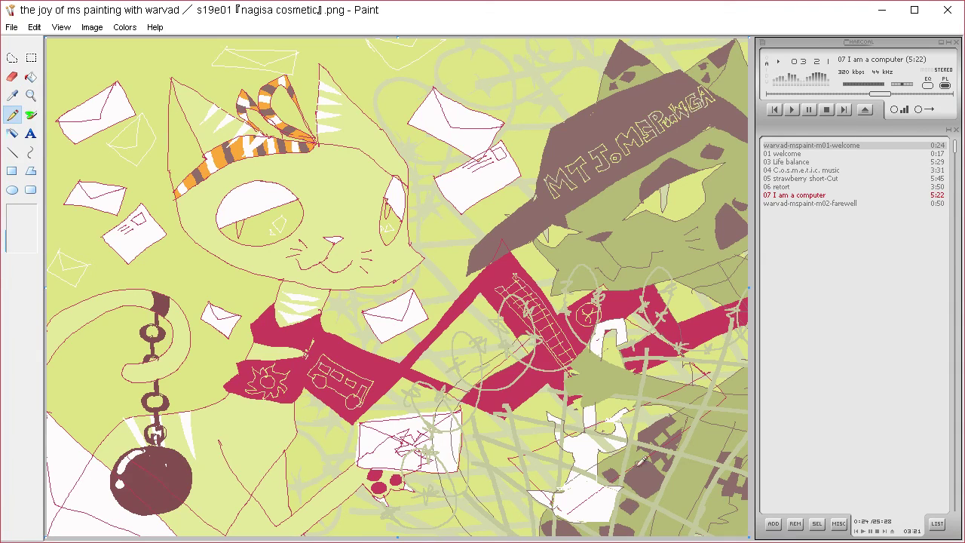
left_click(19, 60)
left_click_drag(604, 511, 628, 498)
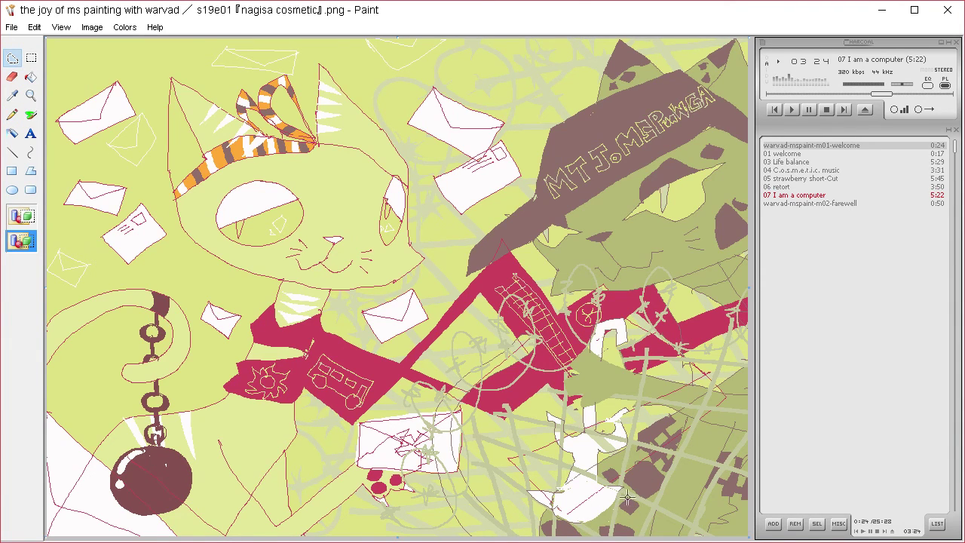
Sketch closed eyes, a nose and a mouth on the small white cat's head in mauve-brown with the Pencil.
left_click(12, 114)
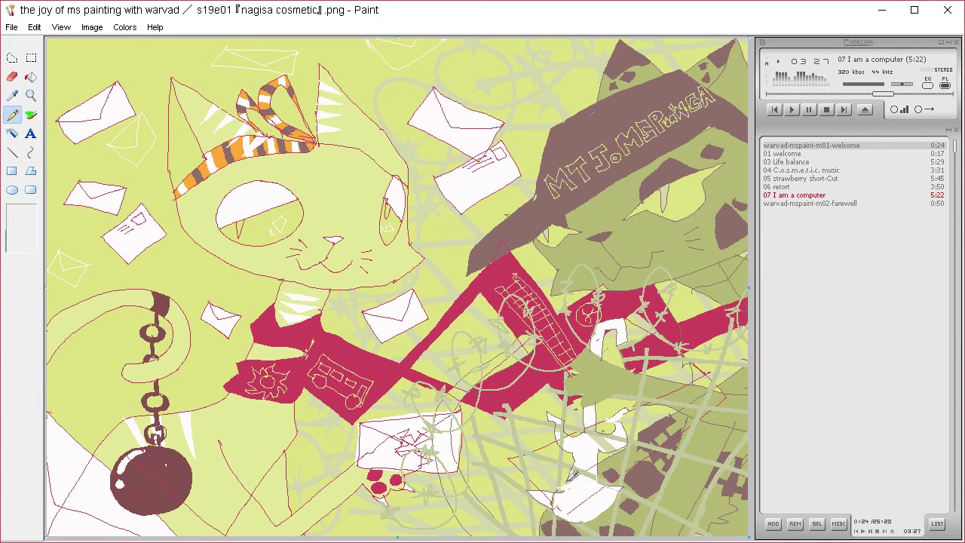
left_click(12, 95)
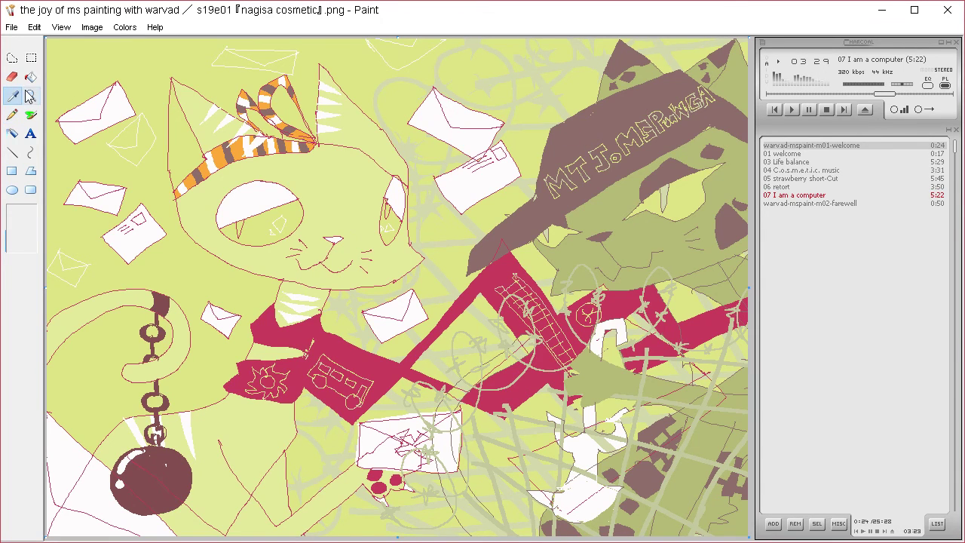
left_click(30, 95)
left_click(12, 114)
mouse_move(571, 501)
left_mouse_down()
mouse_move(561, 506)
mouse_move(582, 507)
left_mouse_up()
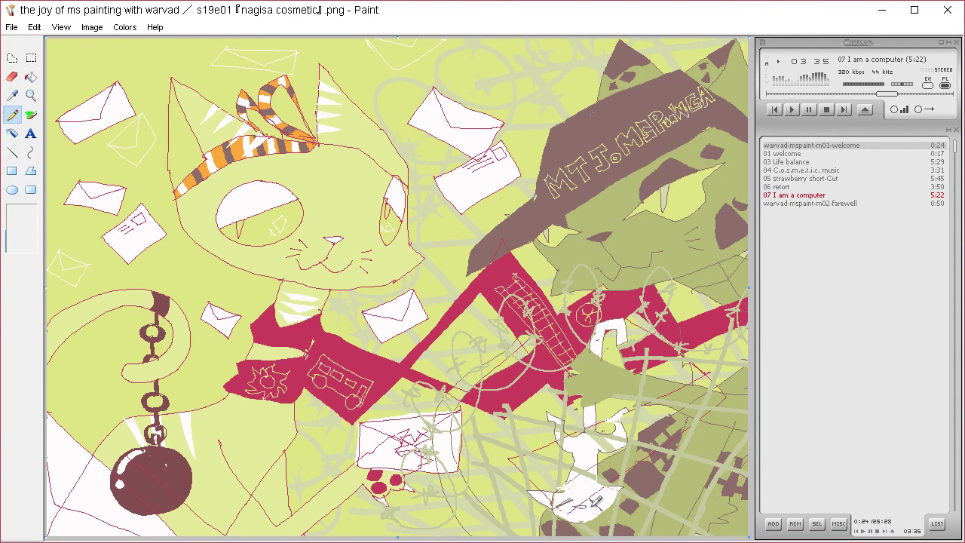
mouse_move(583, 503)
left_mouse_down()
mouse_move(591, 519)
mouse_move(577, 516)
mouse_move(584, 506)
mouse_move(572, 510)
mouse_move(586, 515)
mouse_move(600, 479)
left_mouse_up()
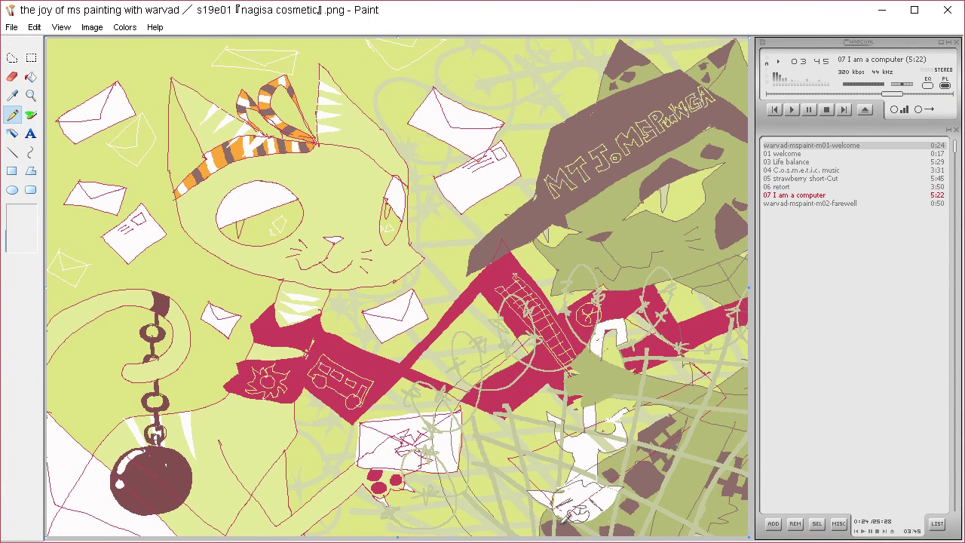
Sample white and the cap's mauve-brown, and tidy the small cat's face with Fill.
left_click(12, 95)
left_click(590, 451)
left_click(12, 95)
left_click(575, 128)
left_click(30, 76)
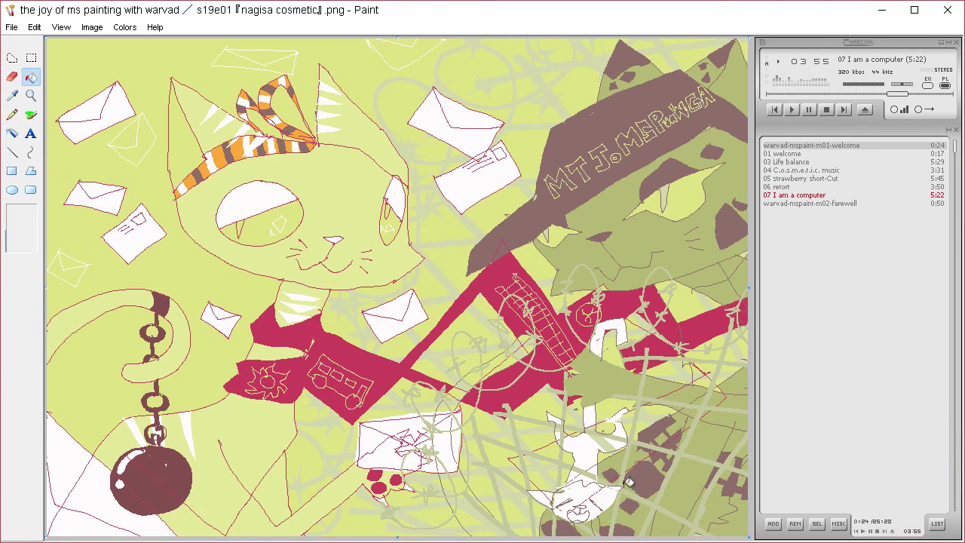
Sample the cap's mauve-brown and add ragged fur lines around the small cat's brow and cheeks with the Pencil.
left_click(12, 95)
left_click(90, 106)
left_click(12, 95)
left_click(560, 134)
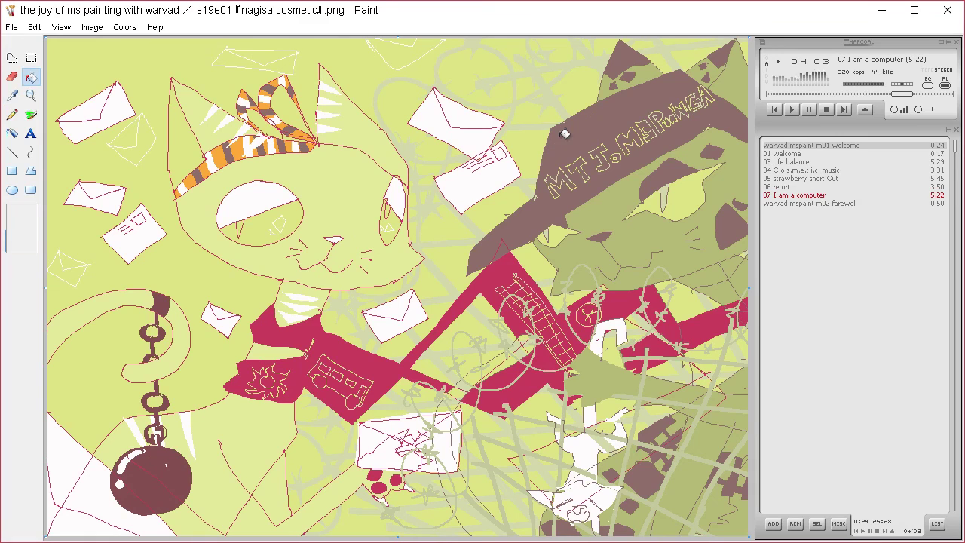
left_click(12, 114)
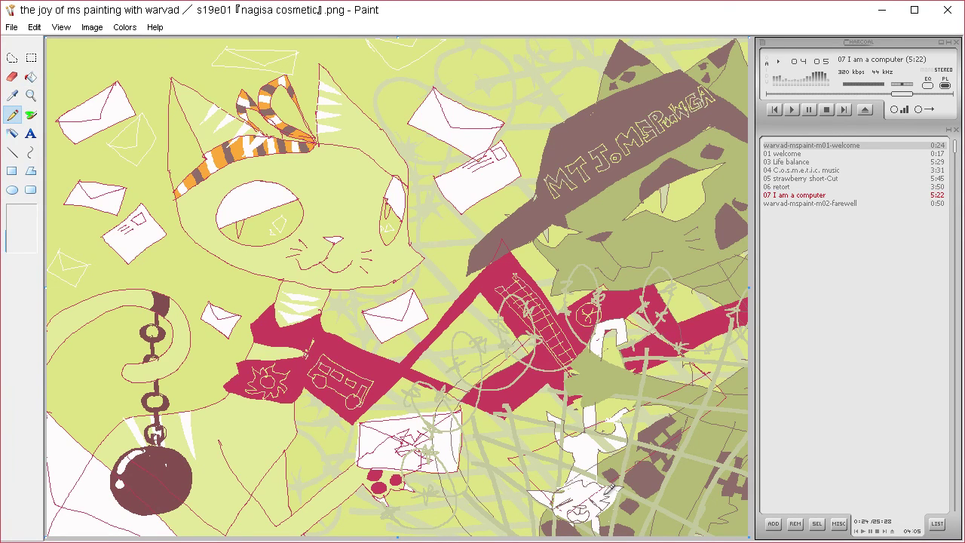
mouse_move(609, 504)
left_mouse_down()
mouse_move(603, 510)
mouse_move(617, 489)
left_mouse_up()
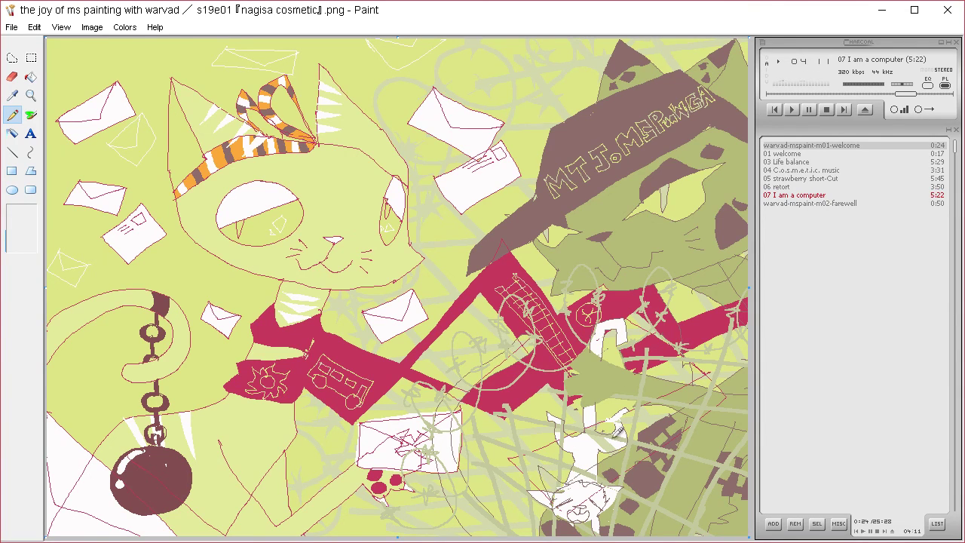
Trim the small cat's long pointed ear with a free-form selection cleared to yellow-green, and sample the colour beside its raised paw.
left_click(31, 77)
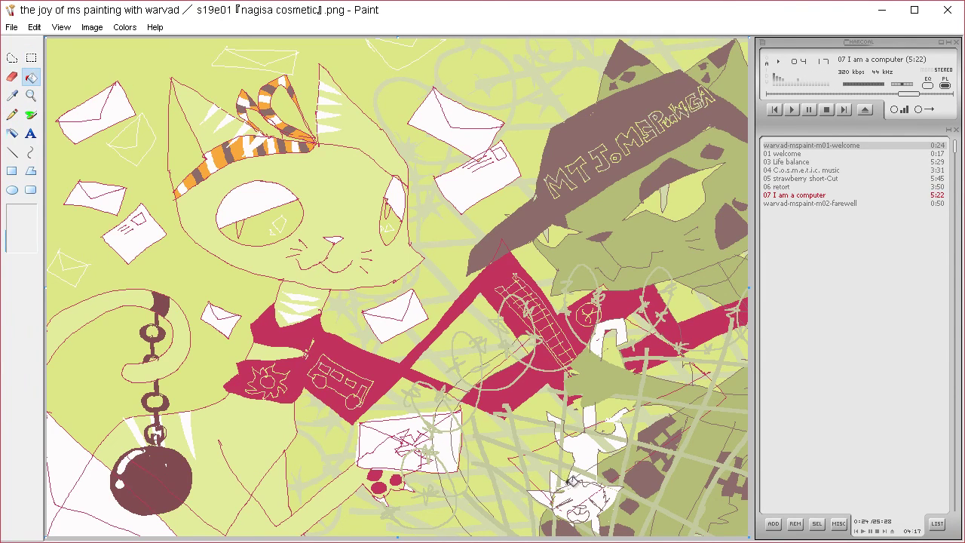
left_click(12, 57)
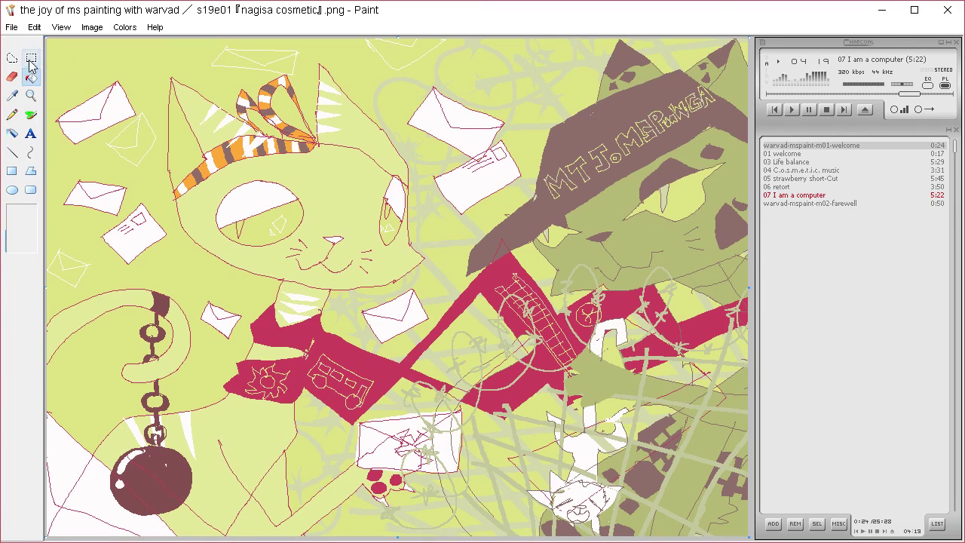
mouse_move(547, 507)
left_mouse_down()
mouse_move(552, 487)
mouse_move(528, 483)
mouse_move(544, 510)
left_mouse_up()
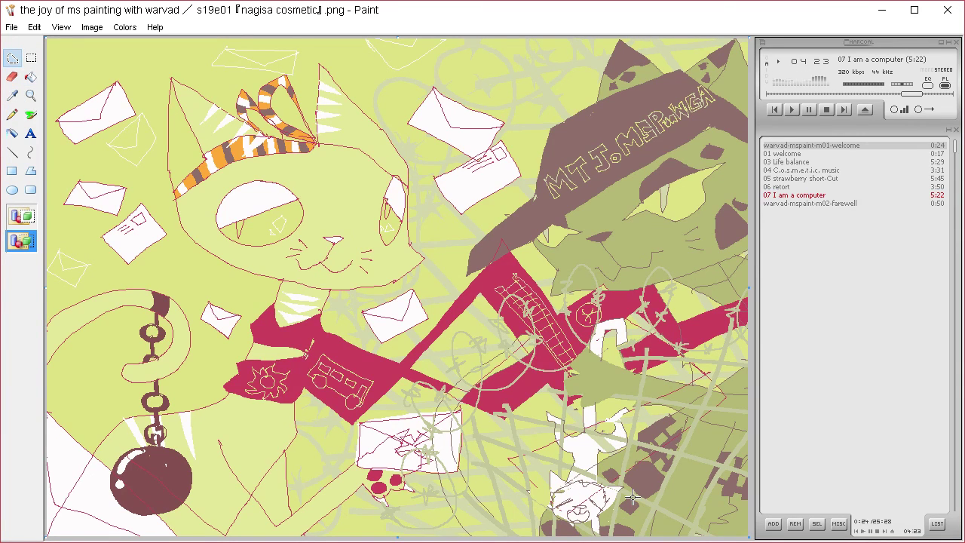
left_click(12, 95)
left_click(546, 408)
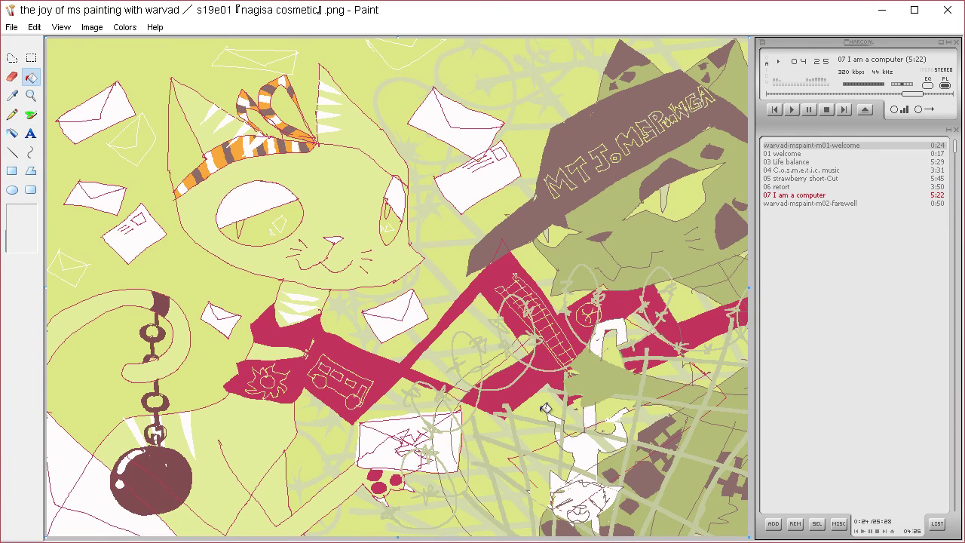
Sample the crimson of the ribbon and fill the small cat's open mouth with it.
left_click(30, 115)
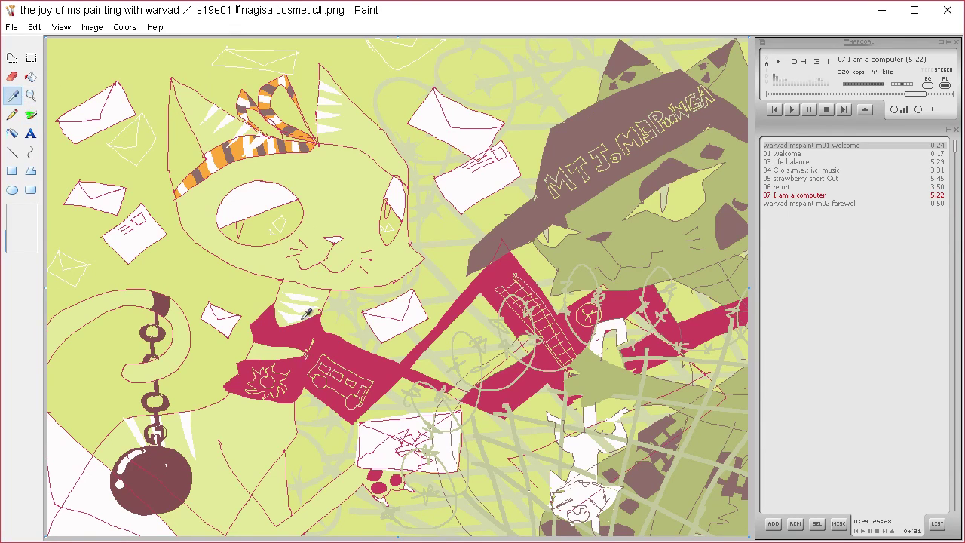
left_click(32, 81)
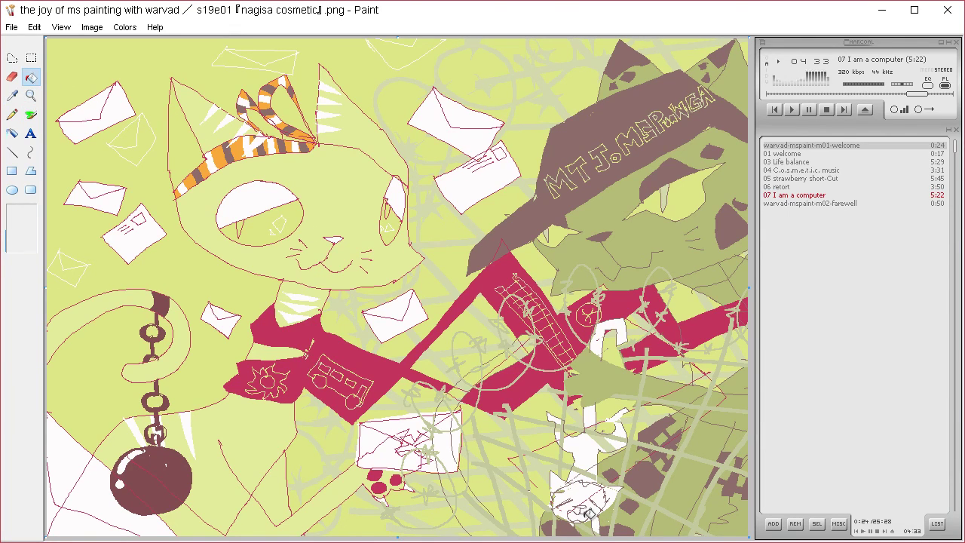
left_click(583, 516)
Copy the whole picture and draw long white diagonal streaks across the canvas with the Pencil.
left_click(12, 95)
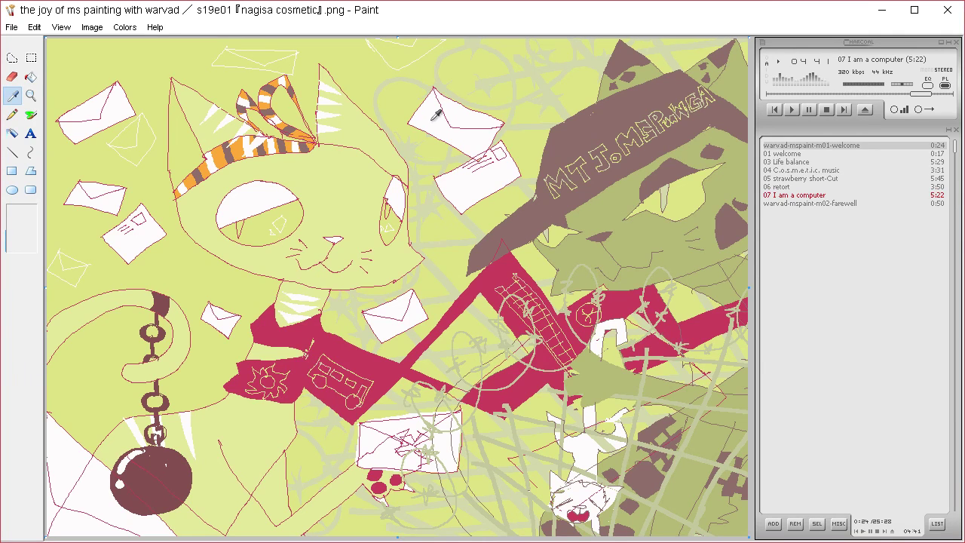
key("ctrl+a")
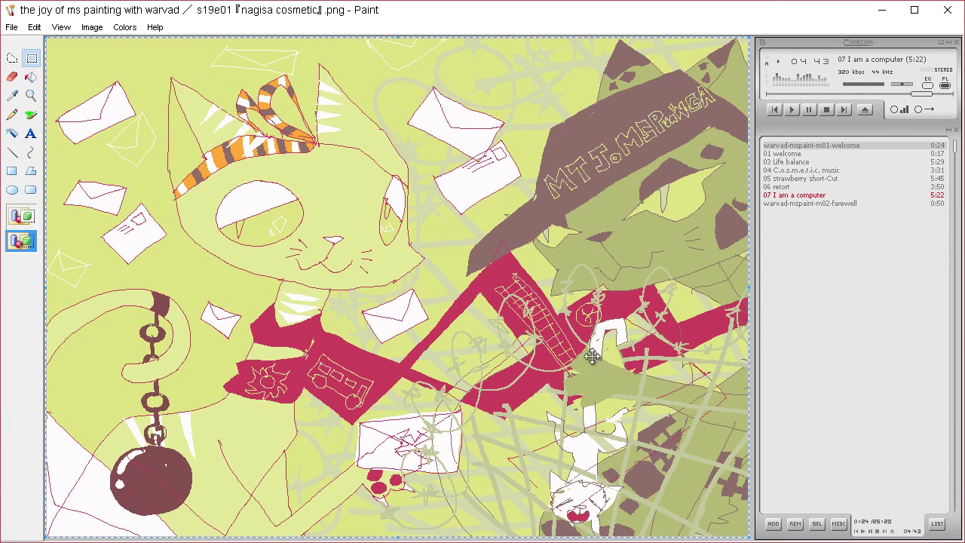
left_click(12, 114)
mouse_move(647, 52)
left_mouse_down()
mouse_move(457, 157)
mouse_move(440, 123)
mouse_move(117, 263)
mouse_move(117, 225)
mouse_move(47, 261)
left_mouse_up()
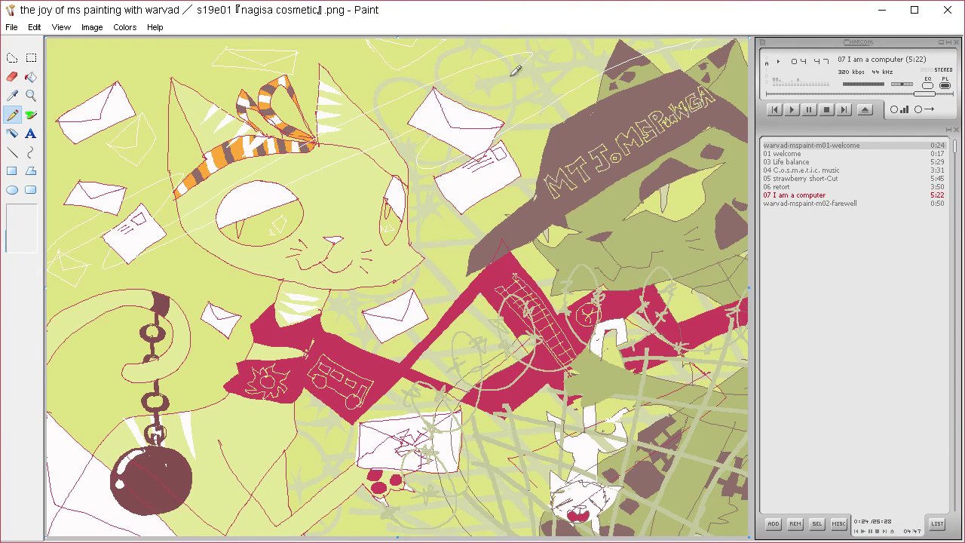
mouse_move(745, 113)
left_mouse_down()
mouse_move(464, 243)
mouse_move(748, 85)
left_mouse_up()
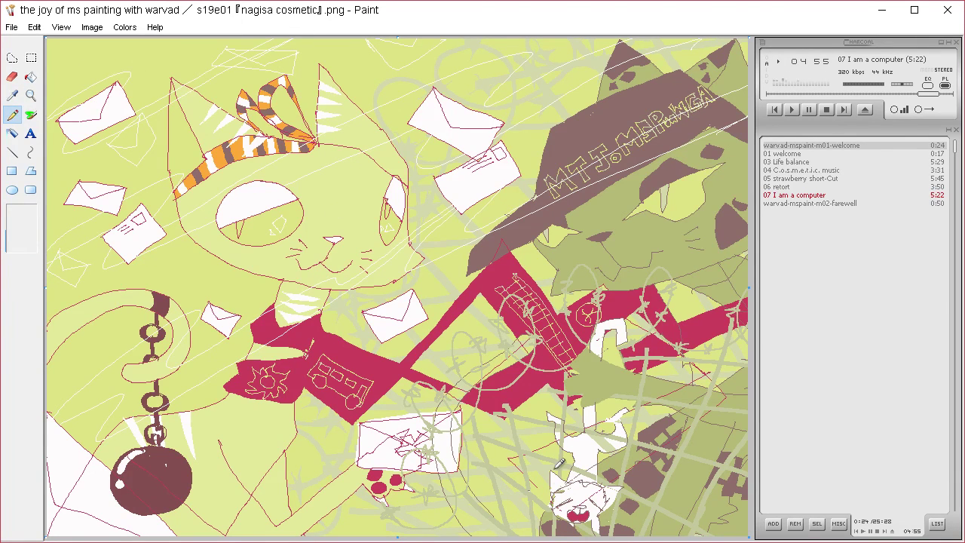
Paste the copied picture over the streaks with transparent selection, keeping the white streaks only in the yellow-green background.
key("ctrl+z")
key("ctrl+z")
key("ctrl+a")
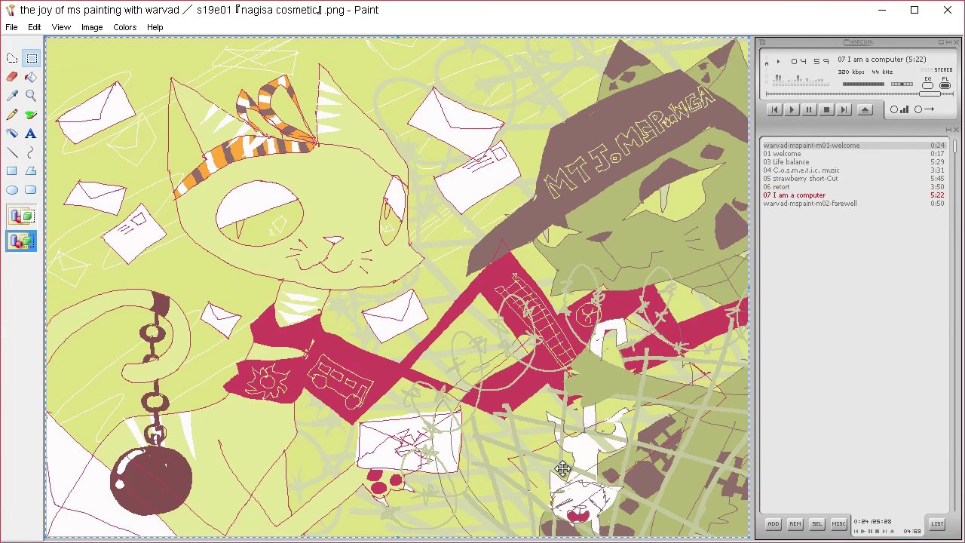
left_click(12, 114)
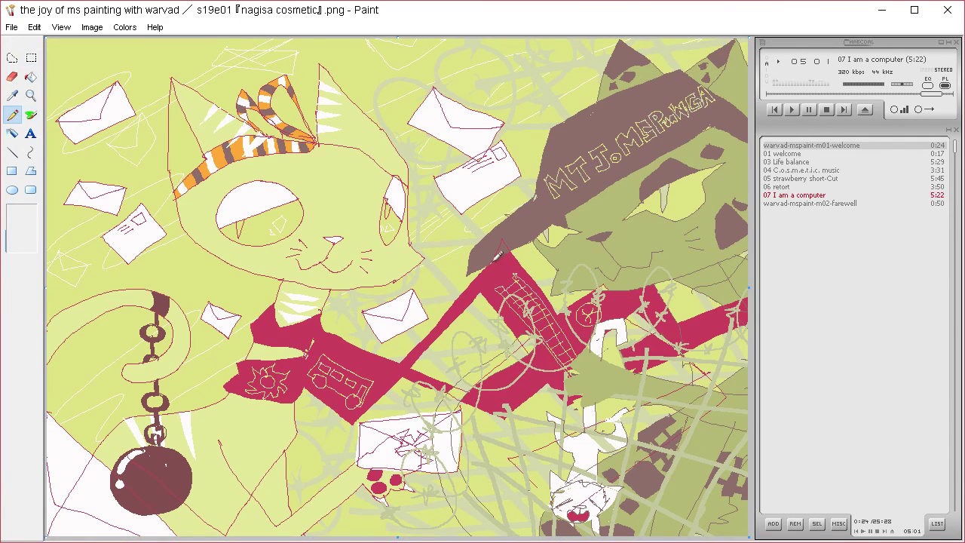